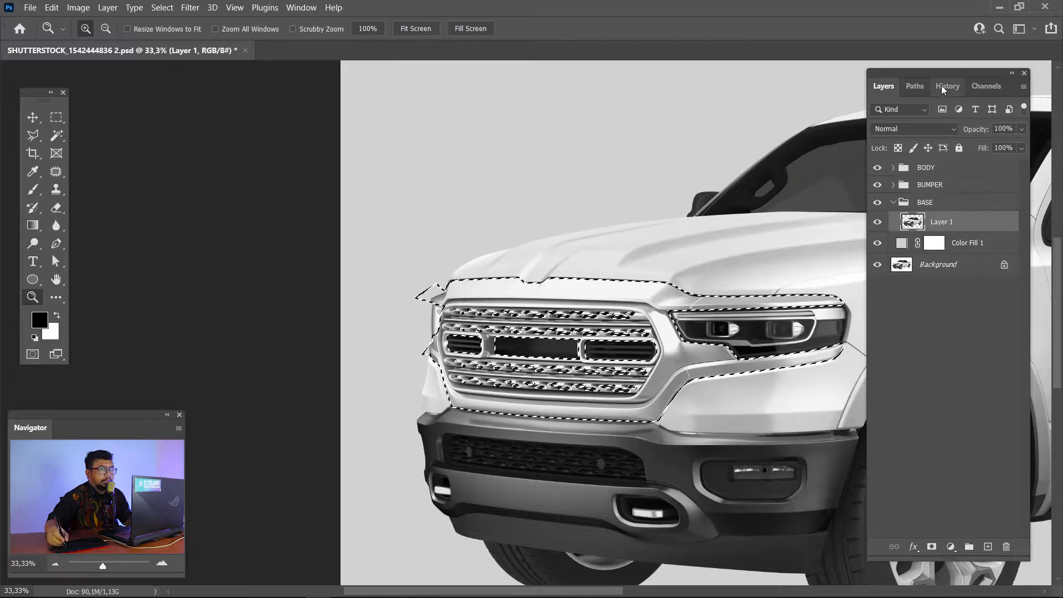
Load the saved grille path as a selection on Layer 1
click(915, 86)
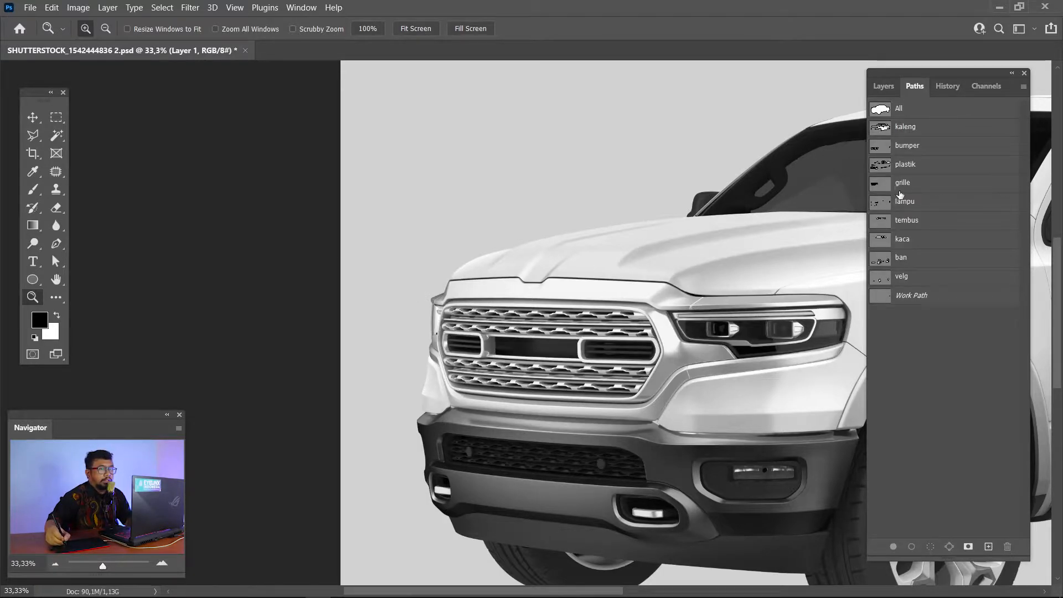
ctrl+click(885, 188)
click(884, 86)
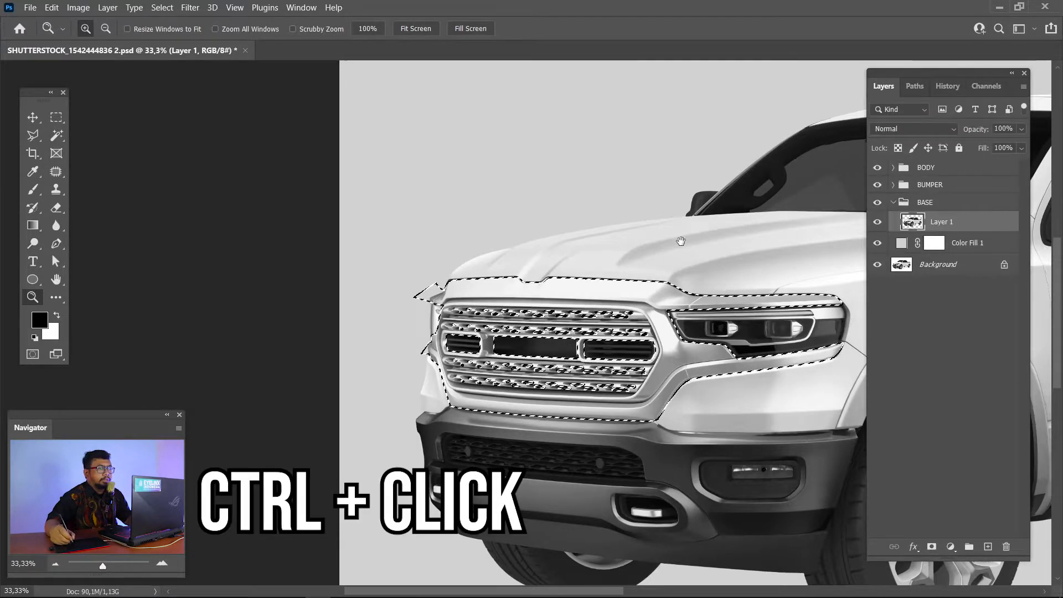
Feather the grille selection and copy the selected area from Layer 1 onto a new layer
drag(737, 274, 587, 196)
key(m)
right_click(516, 211)
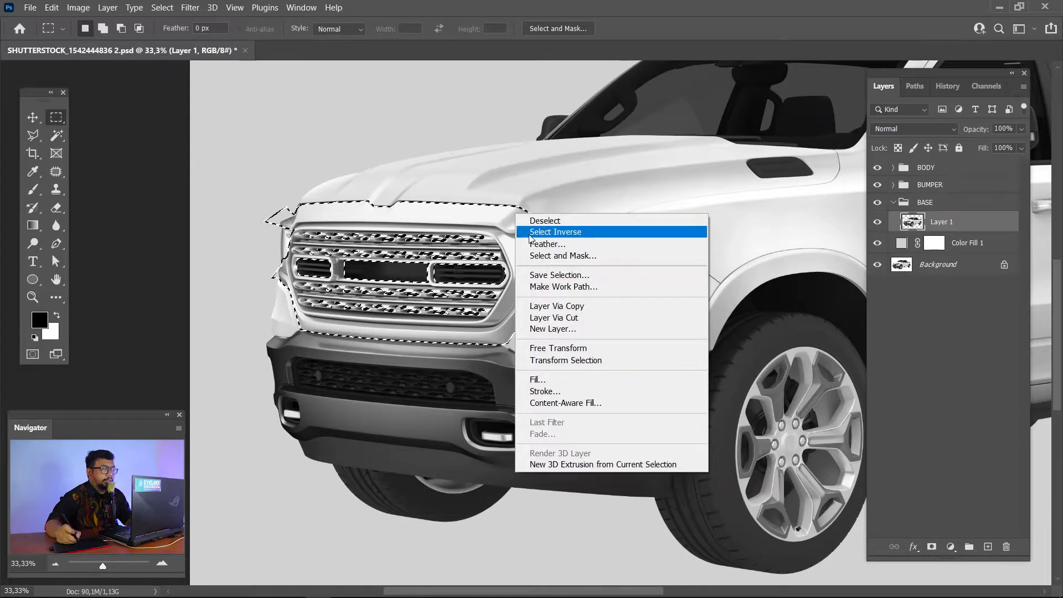
click(535, 244)
click(603, 180)
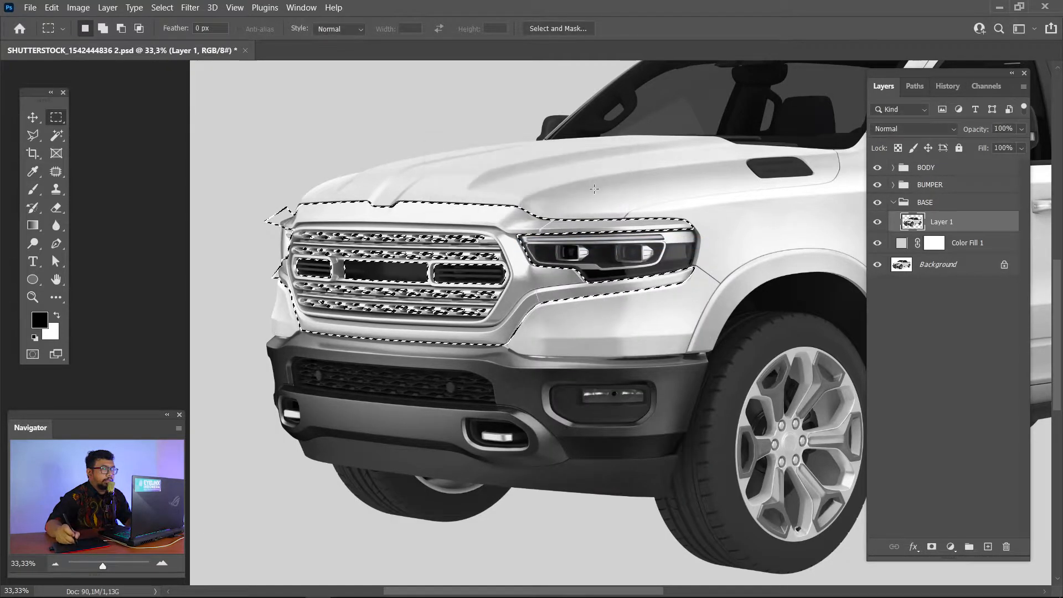
right_click(518, 229)
click(552, 317)
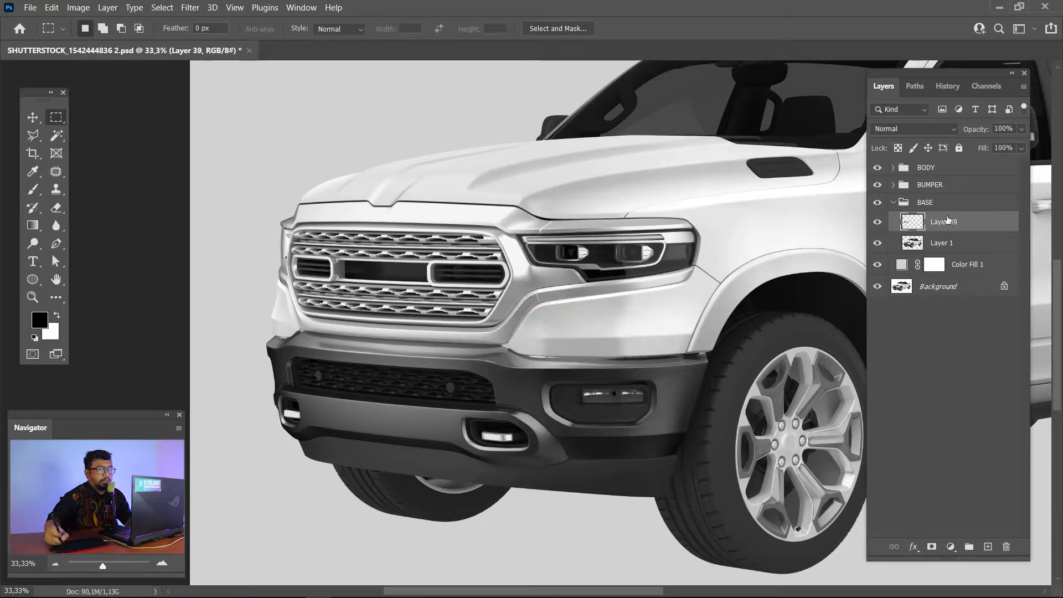
Put the copied grille layer in a new group above BASE and name the group GRILL
drag(944, 221, 969, 546)
click(893, 224)
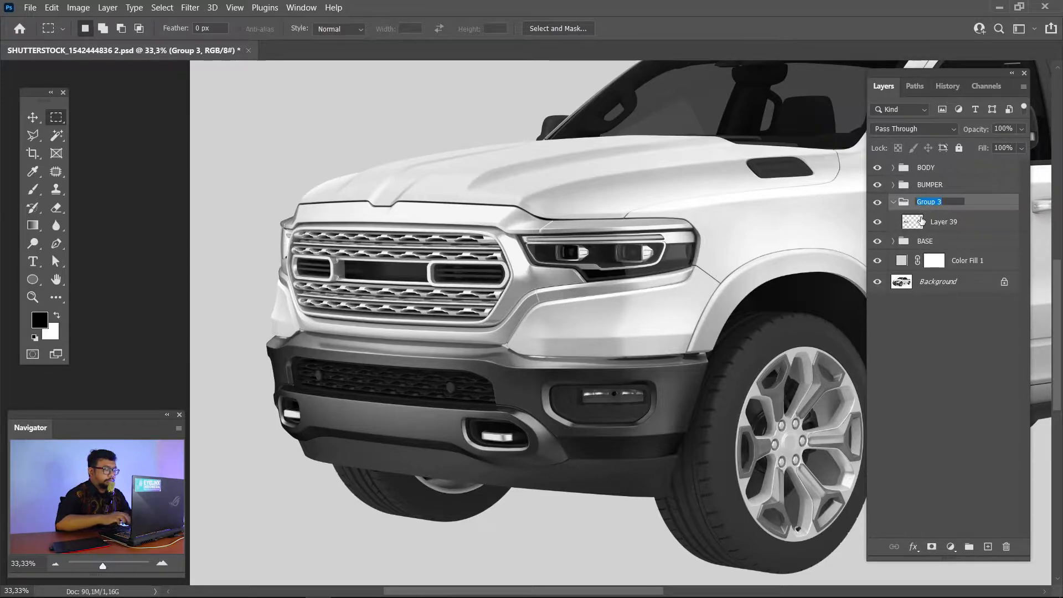
key(Return)
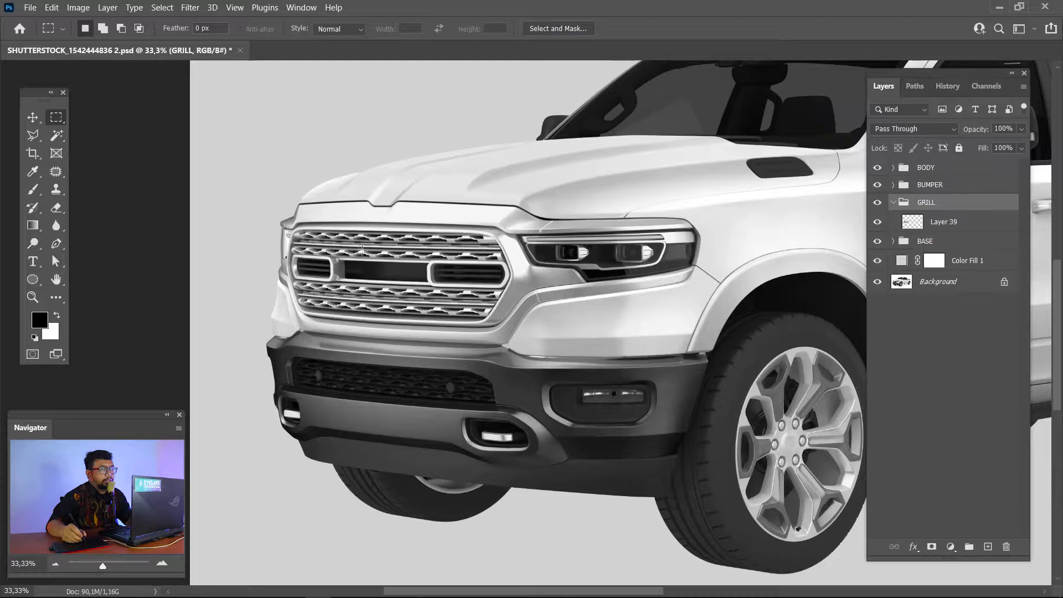
Hide the BASE, BUMPER and BODY groups to isolate the grille against the plain background
drag(374, 279, 438, 281)
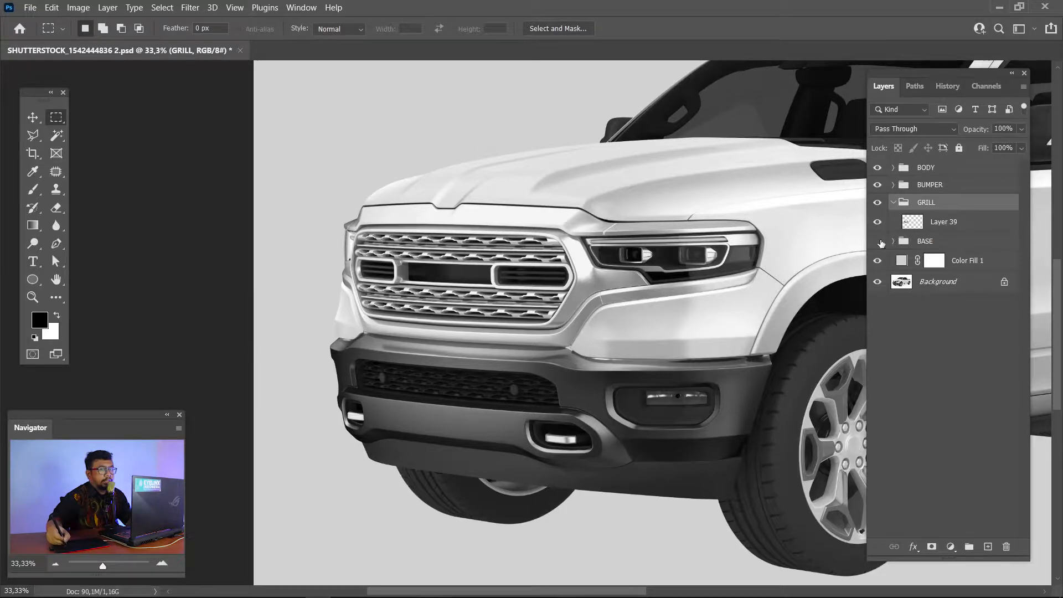
drag(878, 184, 877, 168)
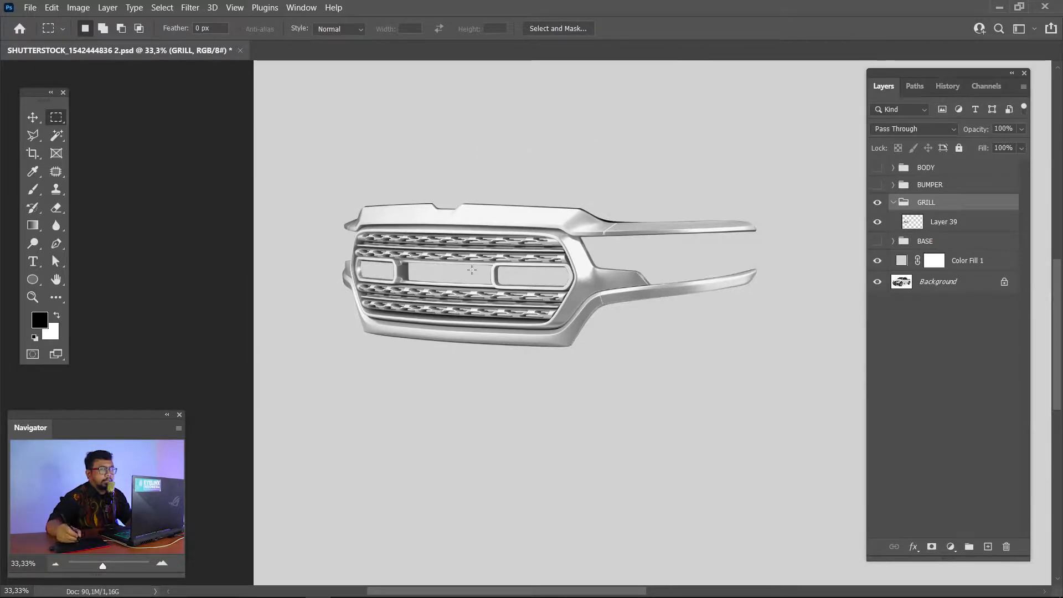
drag(607, 268, 625, 268)
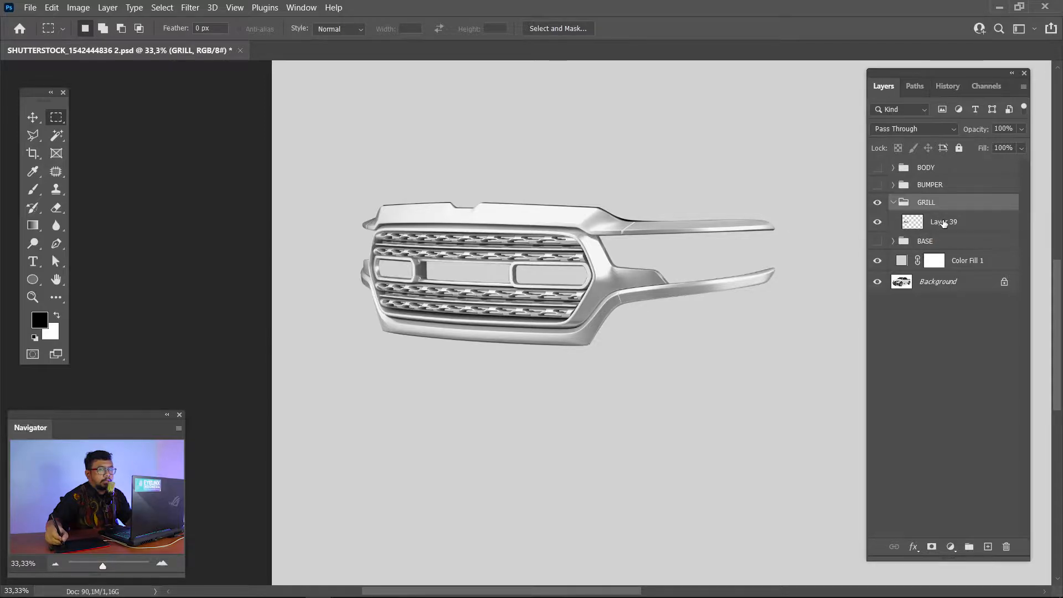
Nest Layer 39 in a new subgroup inside the GRILL group and collapse the subgroup
click(941, 224)
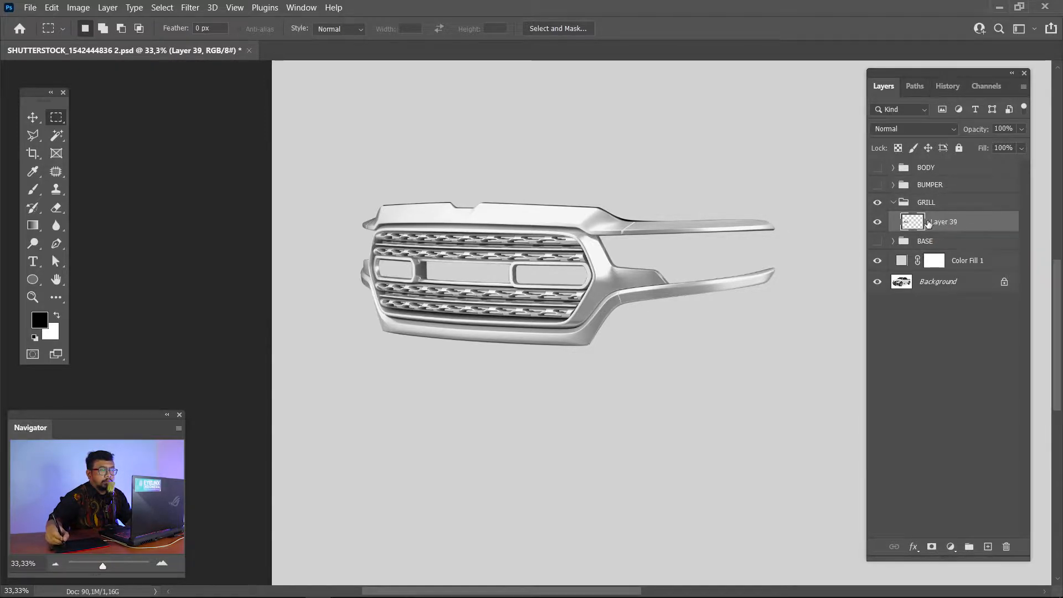
drag(948, 222, 968, 546)
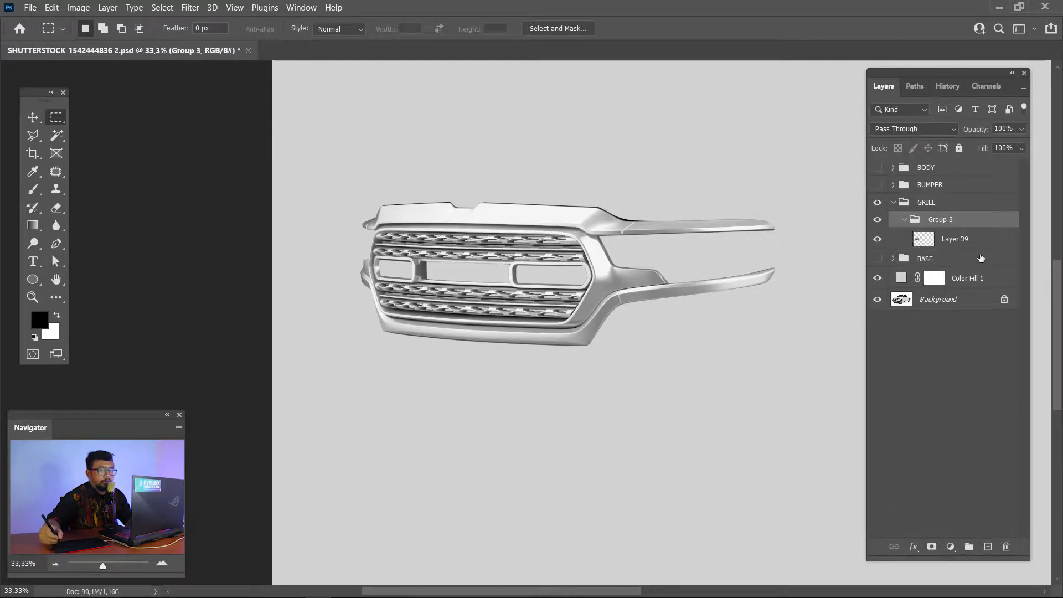
click(904, 220)
Add a Levels adjustment clipped to the grille subgroup and set its midtone value to 0,79
click(950, 547)
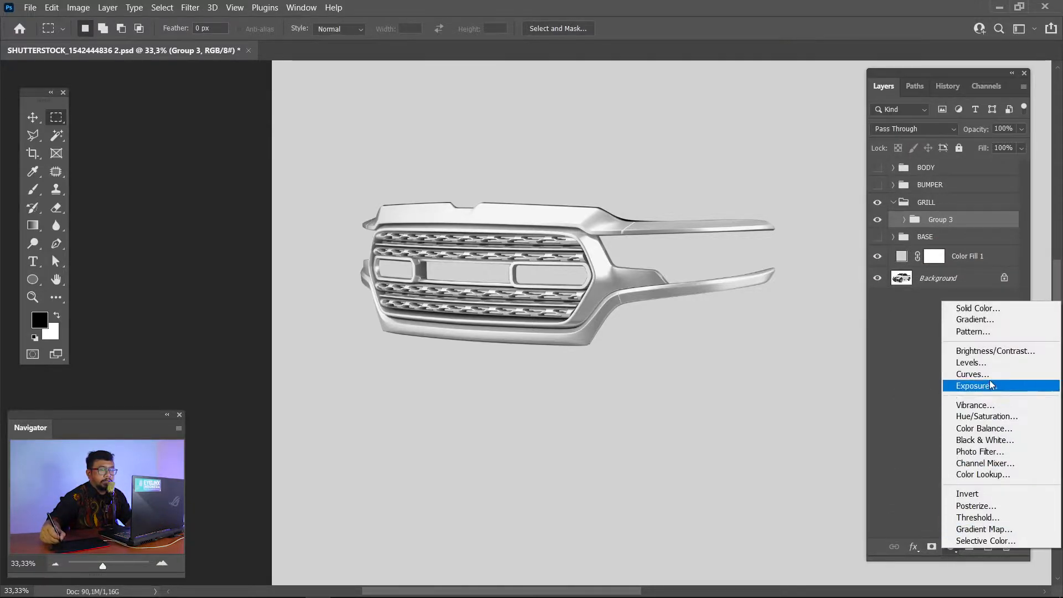
click(1005, 361)
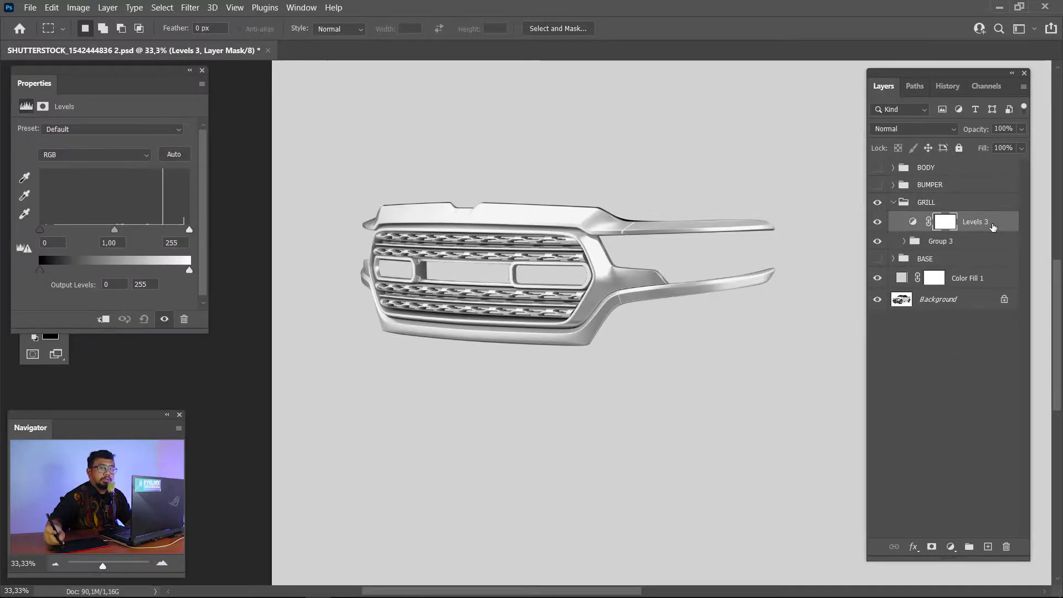
right_click(992, 227)
click(897, 282)
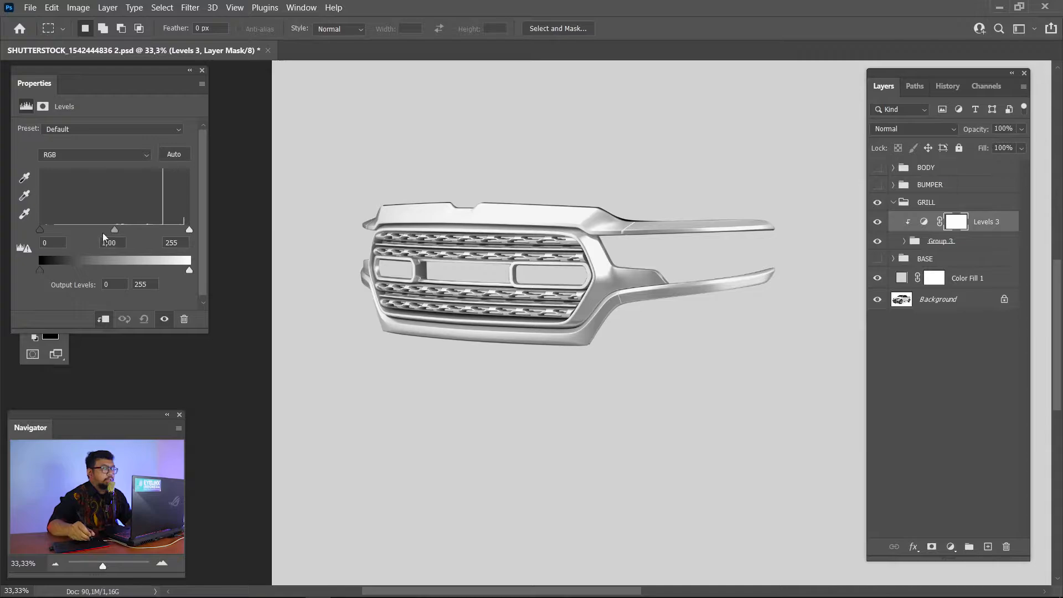
drag(118, 233, 127, 237)
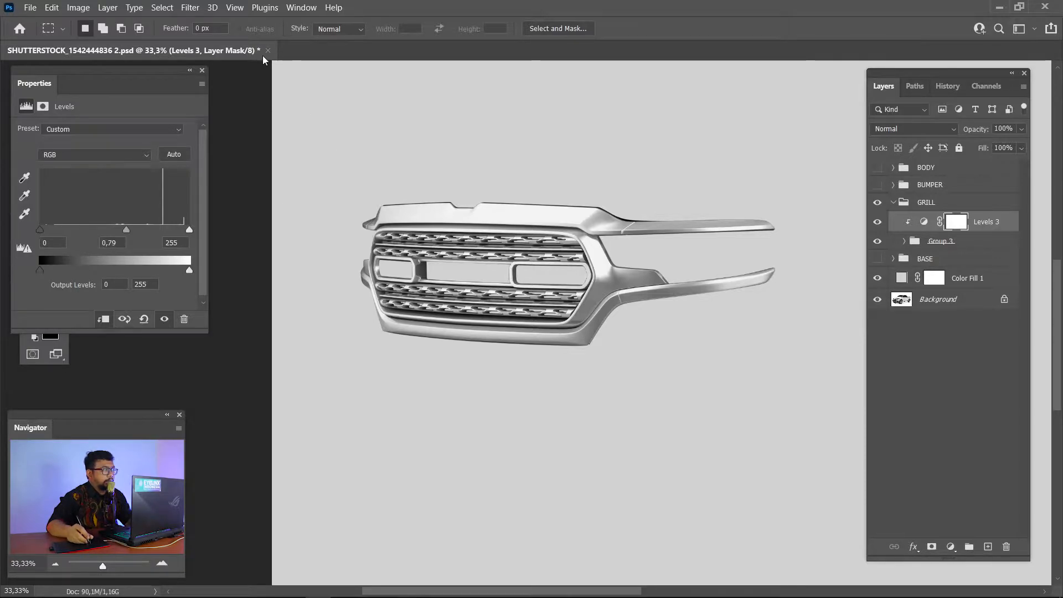
click(202, 70)
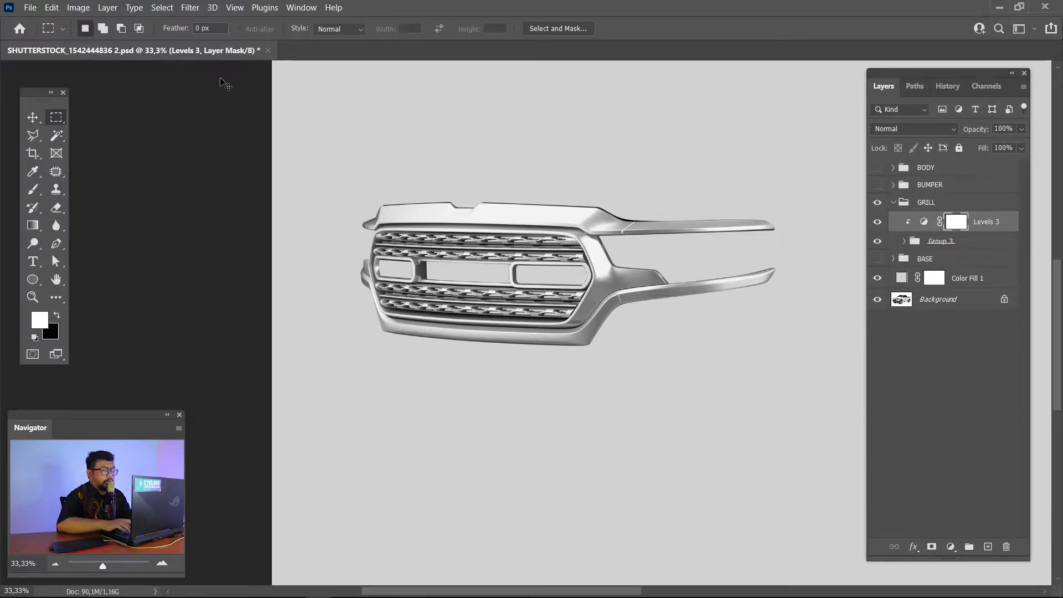
Load the outline of Layer 39 as a selection and add an empty layer above it inside the subgroup
key(ctrl+plus)
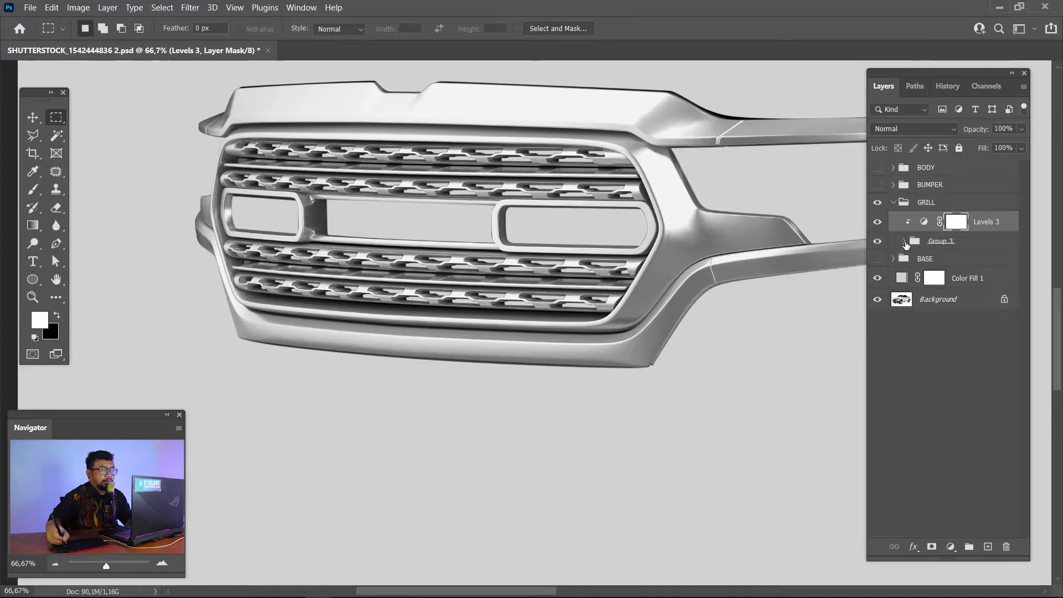
click(905, 242)
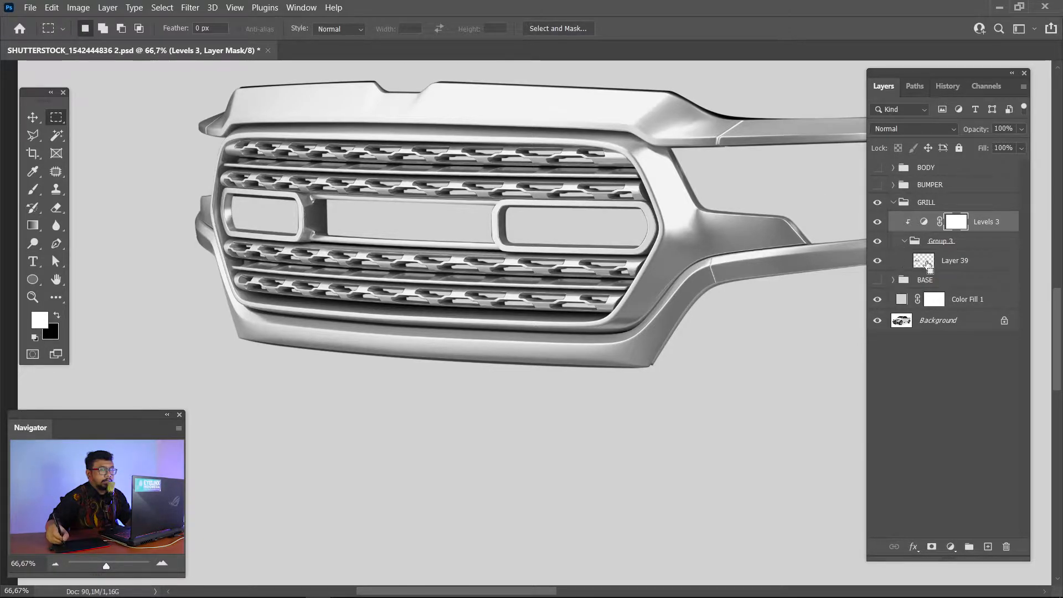
ctrl+click(929, 267)
click(954, 265)
drag(656, 277, 685, 329)
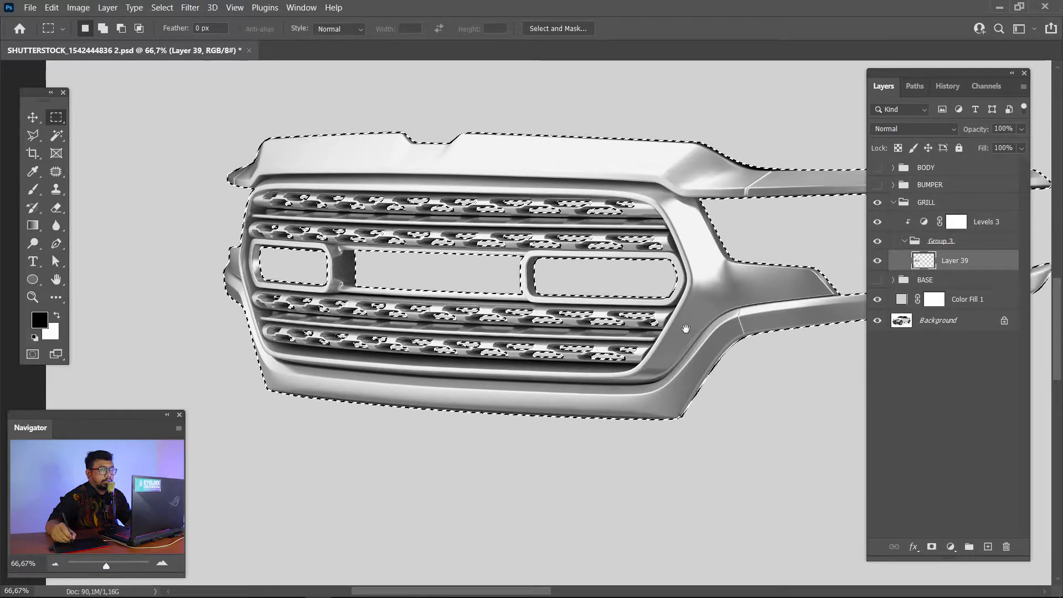
click(987, 547)
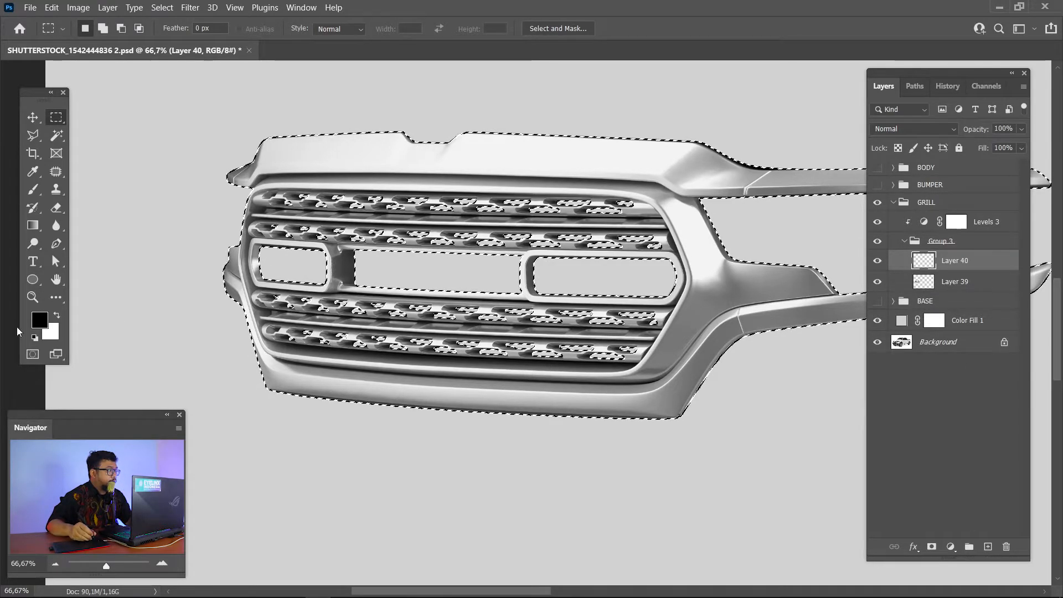
Fill the grille selection with black on the new layer and hide that fill with a black layer mask
key(x)
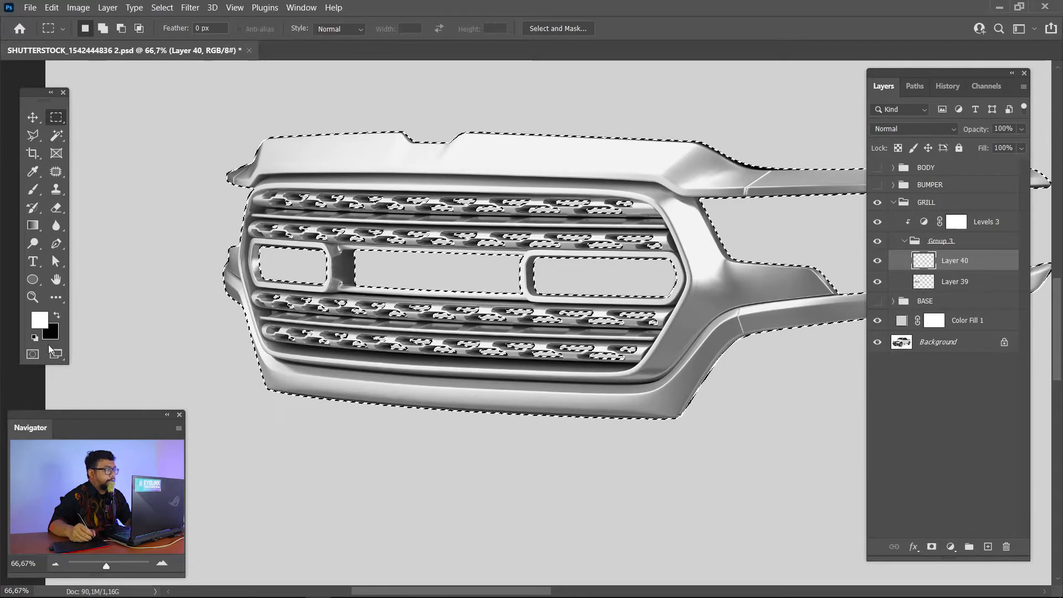
key(ctrl+BackSpace)
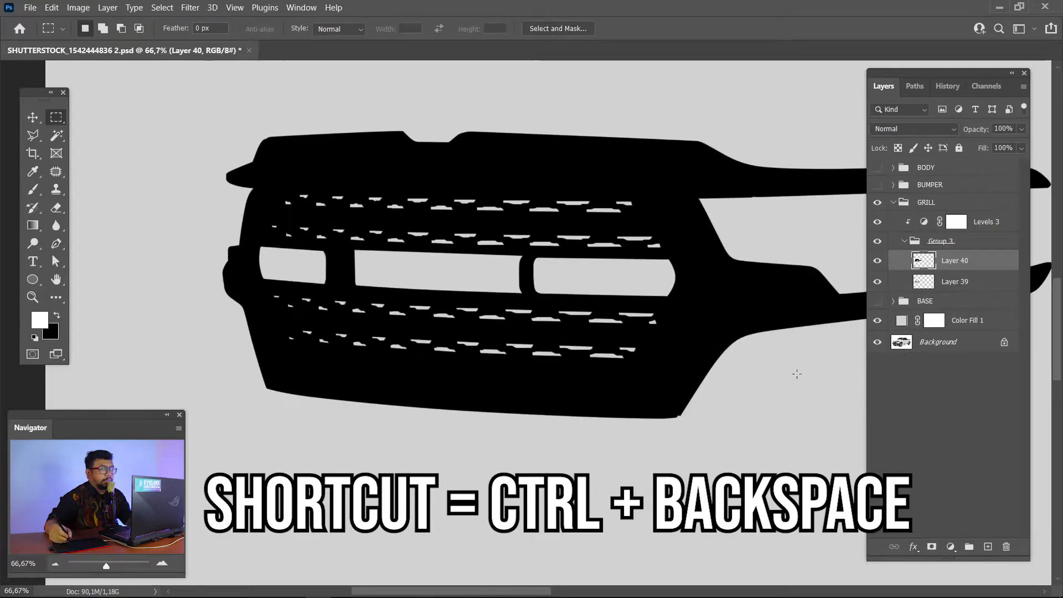
click(931, 546)
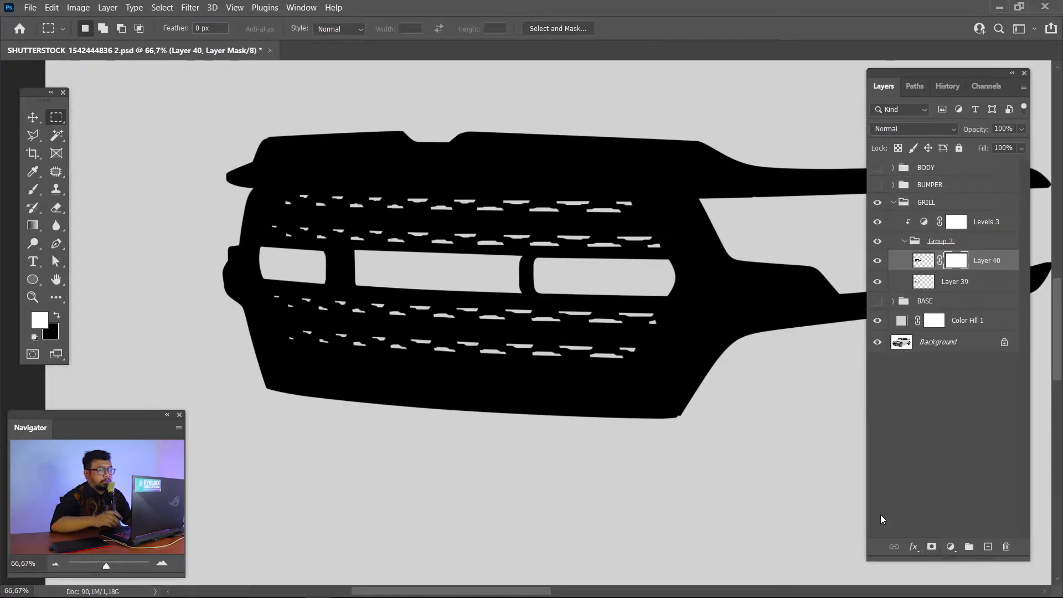
key(ctrl+Delete)
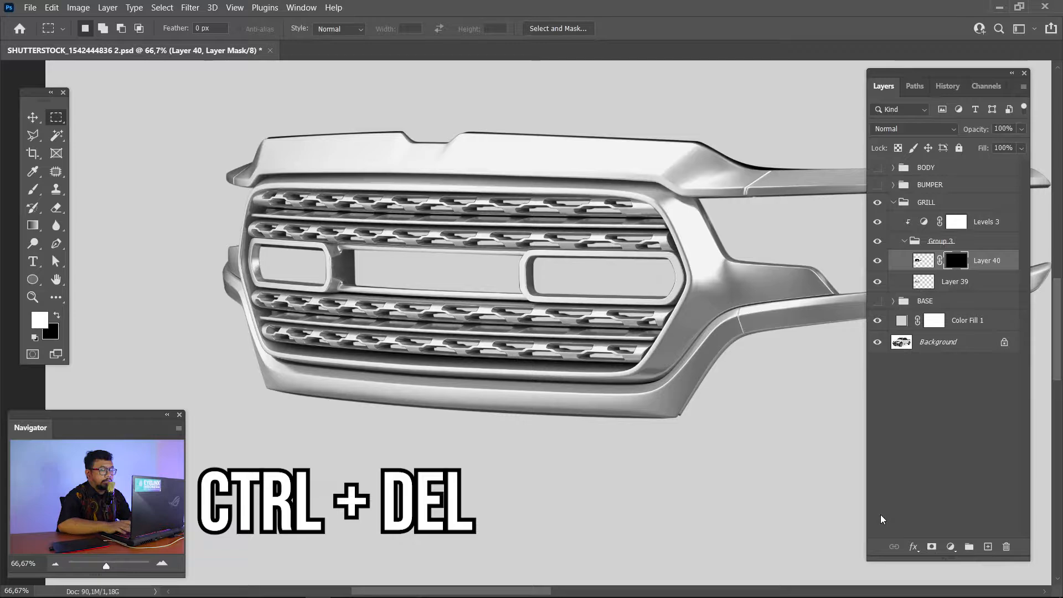
Set up a soft white brush with 29% opacity, 19% flow and a size of about 600 px for the mask
key(ctrl+minus)
key(ctrl+minus)
key(b)
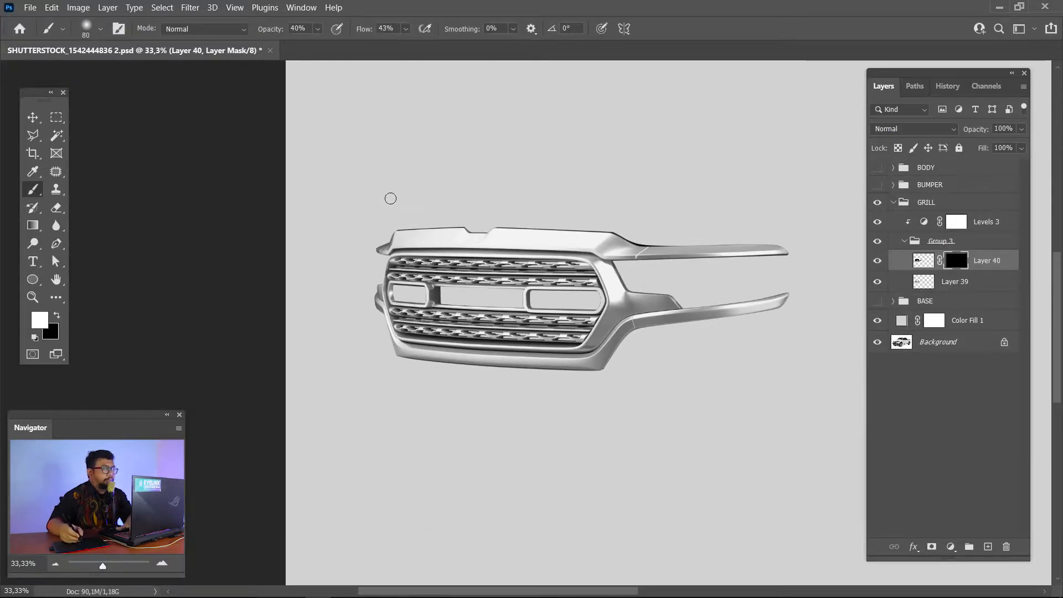
click(317, 29)
drag(323, 44, 315, 44)
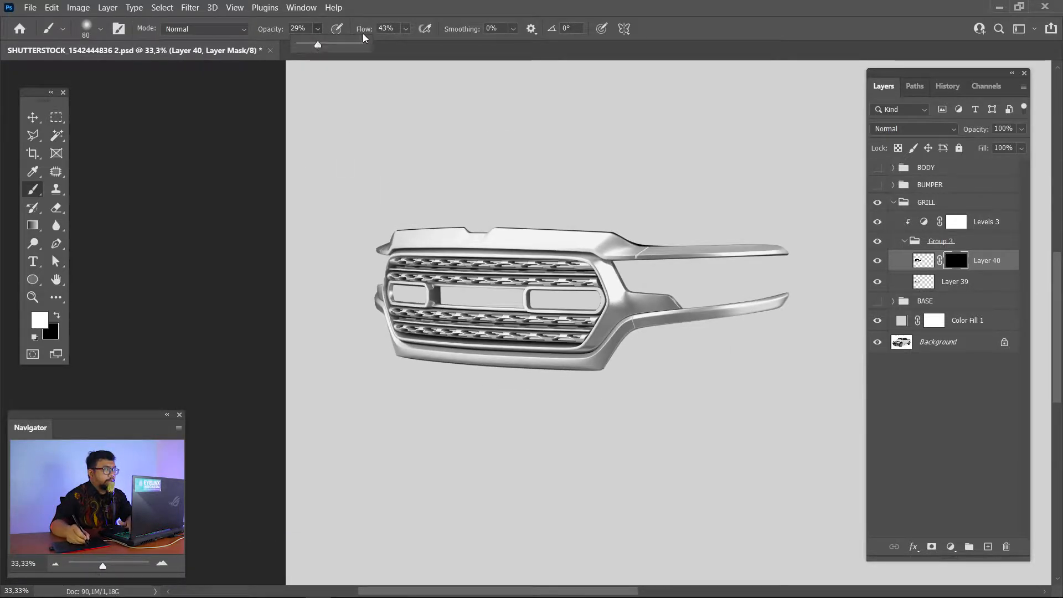
click(407, 29)
key(bracketright)
key(bracketright)
key(bracketright)
key(bracketright)
key(bracketright)
key(bracketright)
key(bracketright)
key(bracketright)
key(bracketright)
key(bracketright)
key(bracketright)
key(bracketright)
key(bracketright)
key(bracketright)
key(bracketright)
key(bracketright)
key(bracketright)
key(bracketright)
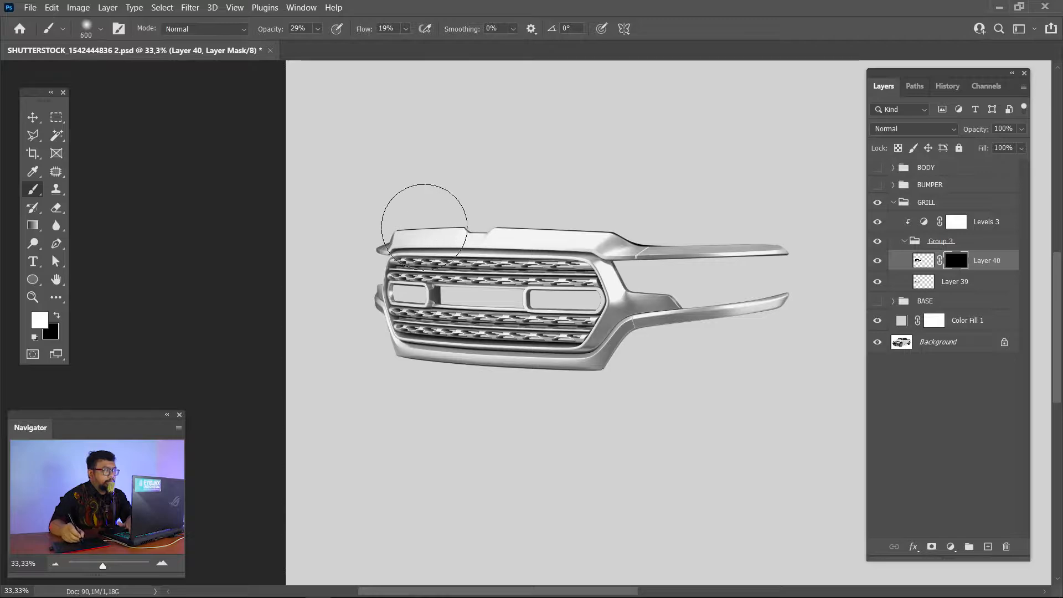
Paint white on the mask across the grille's upper trim to darken it softly, varying the brush between about 400 and 1100 px
drag(418, 220, 708, 215)
key(bracketleft)
key(bracketleft)
key(bracketleft)
key(bracketleft)
key(bracketleft)
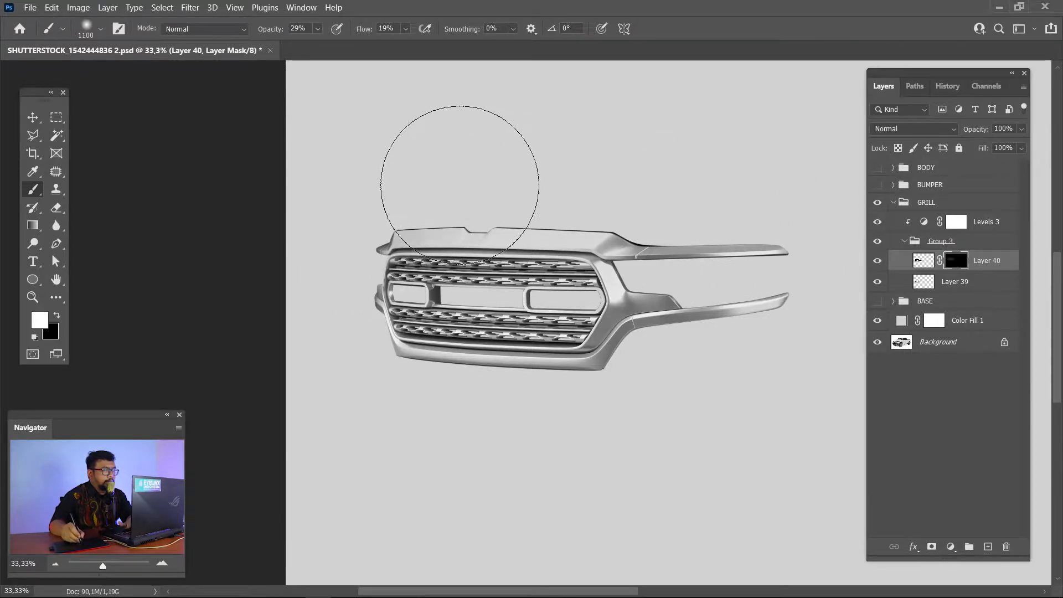
key(bracketleft)
key(bracketleft)
key(bracketleft)
key(bracketleft)
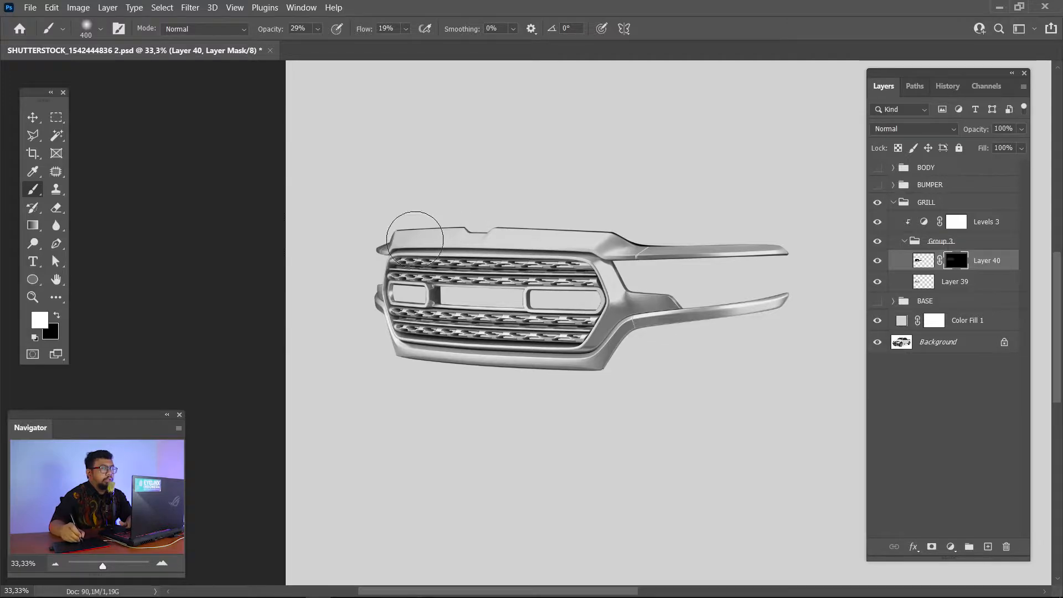
key(bracketright)
key(bracketright)
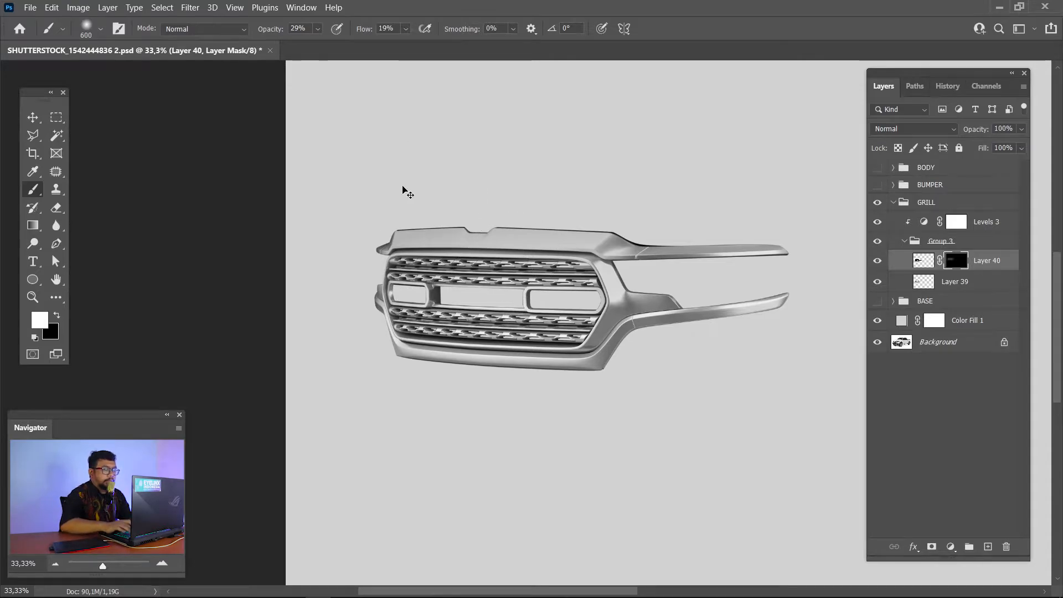
Start a Pen path at the upper left corner of the grille's top panel and trace its left side down to the lower edge
key(ctrl+plus)
key(ctrl+plus)
key(ctrl+plus)
drag(544, 275, 623, 310)
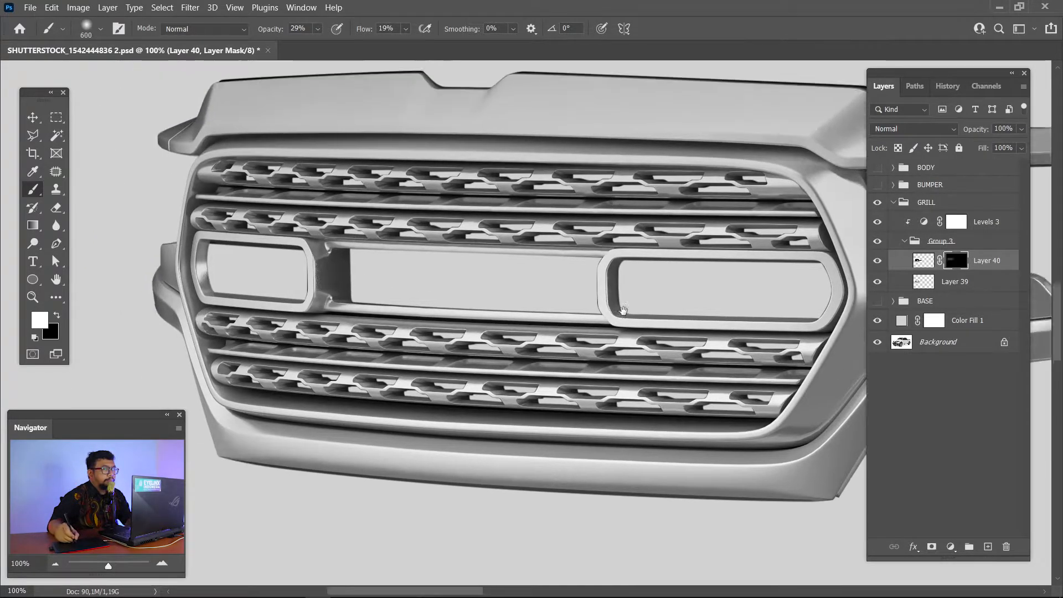
key(ctrl+plus)
key(p)
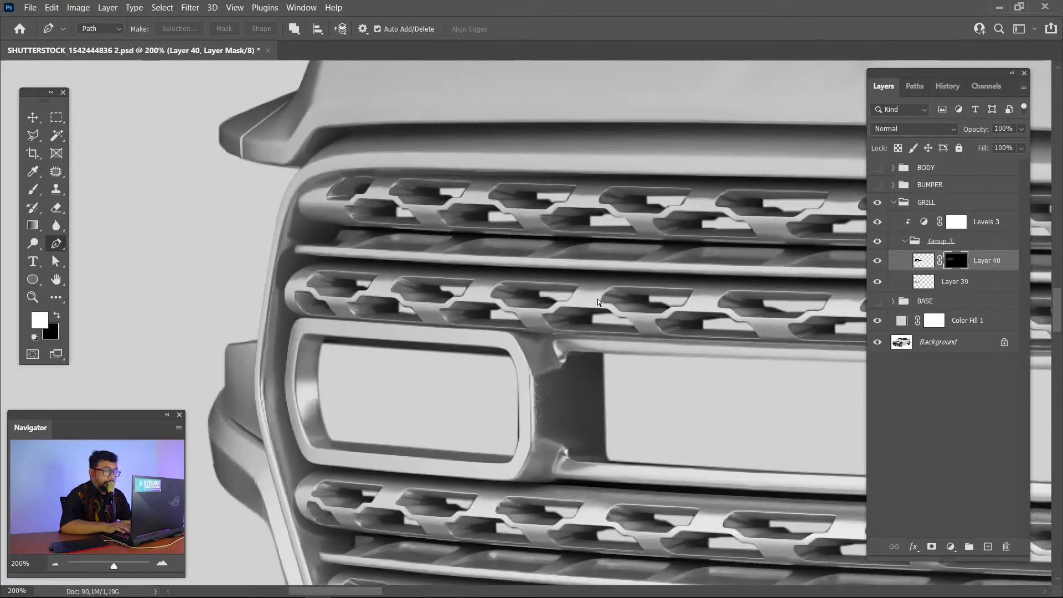
drag(677, 263, 598, 343)
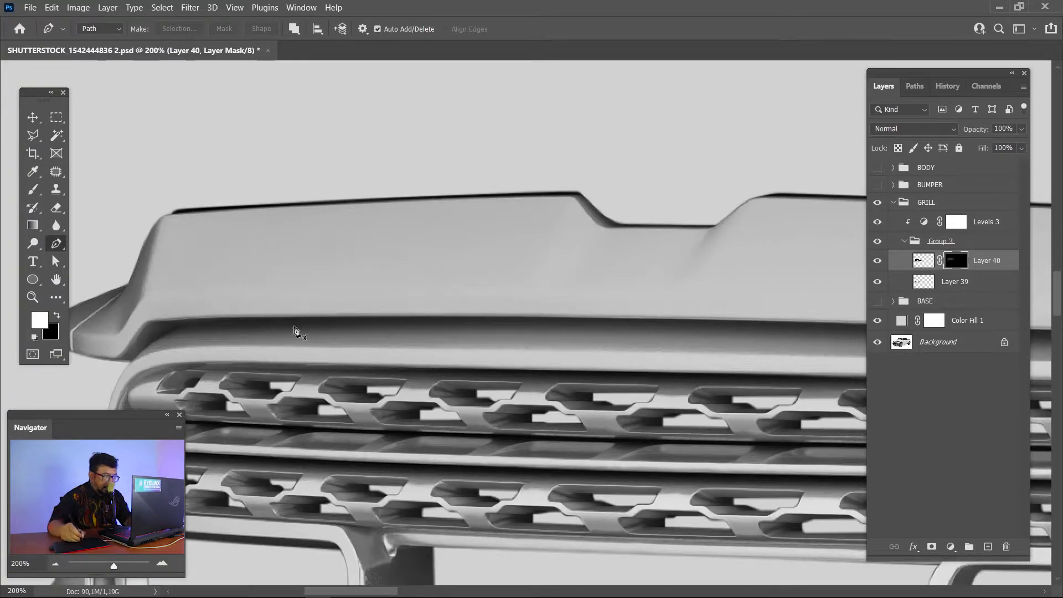
drag(182, 332, 253, 300)
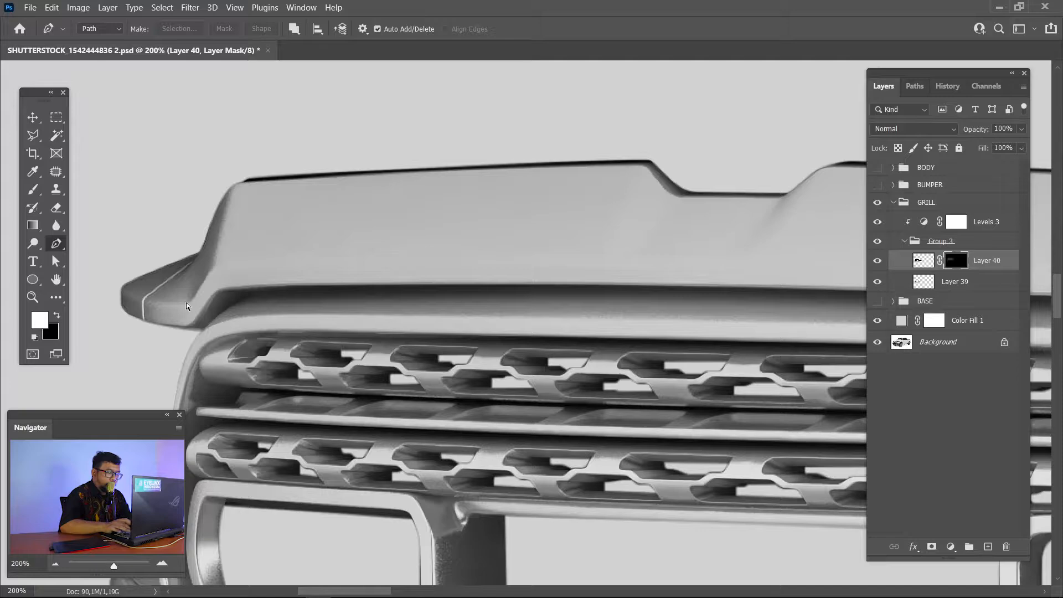
key(ctrl+plus)
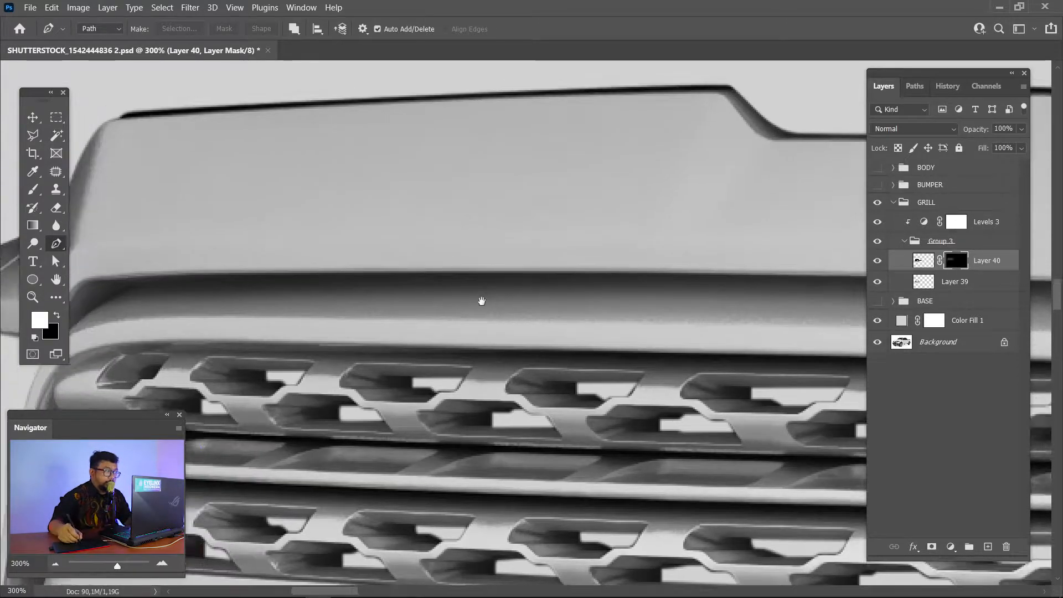
drag(481, 300, 673, 358)
click(302, 171)
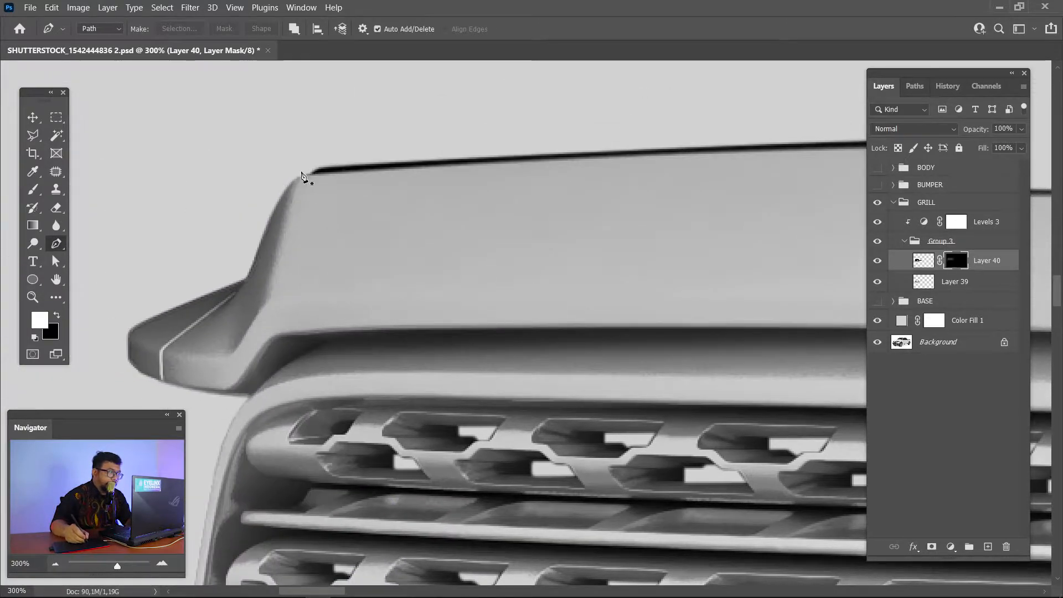
drag(291, 195, 292, 202)
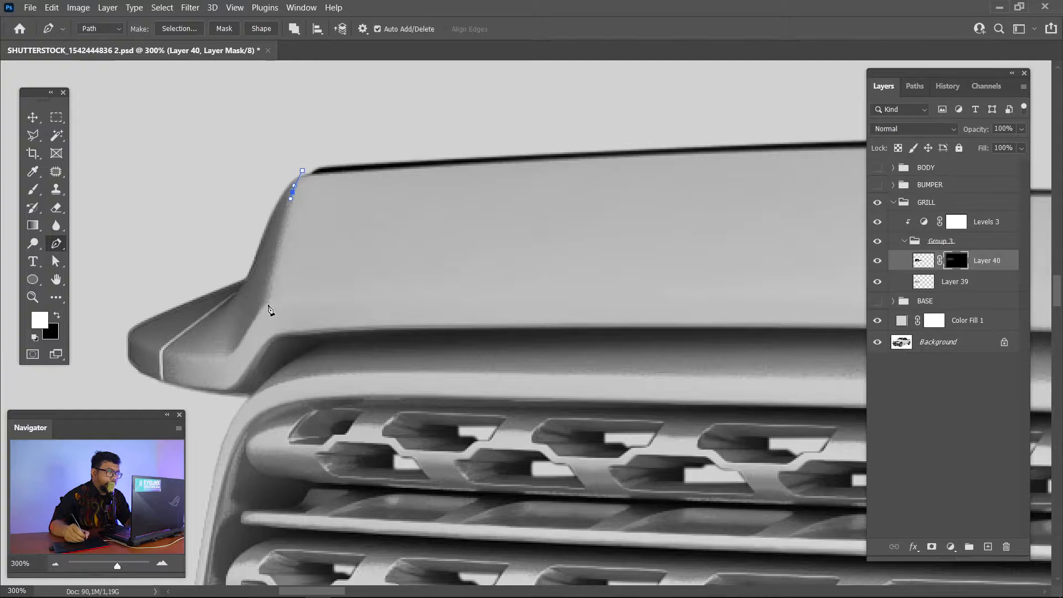
drag(310, 303, 324, 301)
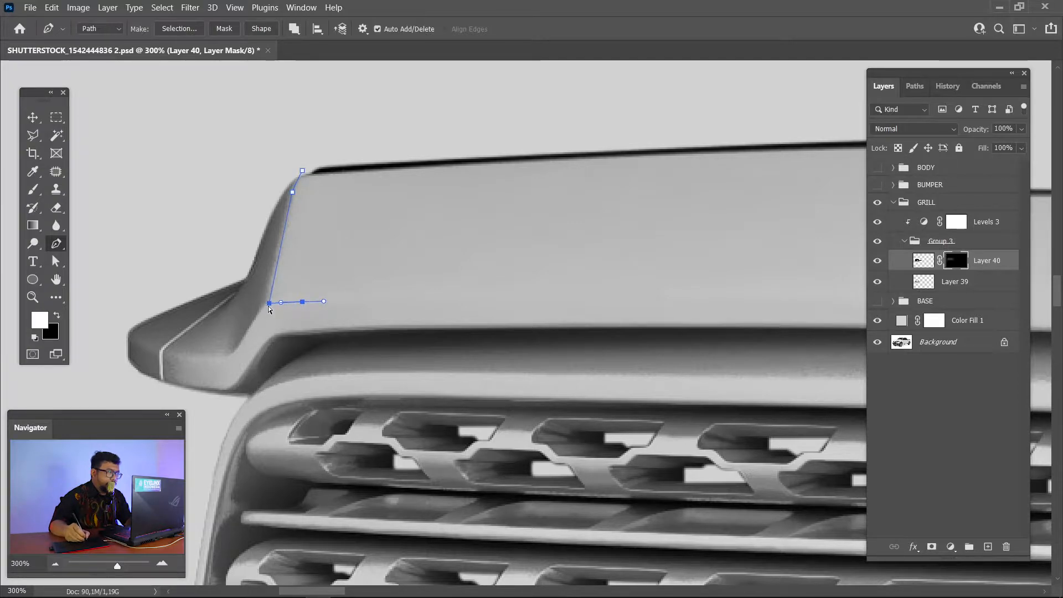
Continue the Pen path along the top panel's lower edge, following the bend on the right to the seam beside the headlight strip
drag(397, 306, 86, 178)
drag(461, 182, 716, 188)
drag(815, 204, 517, 200)
drag(641, 192, 696, 196)
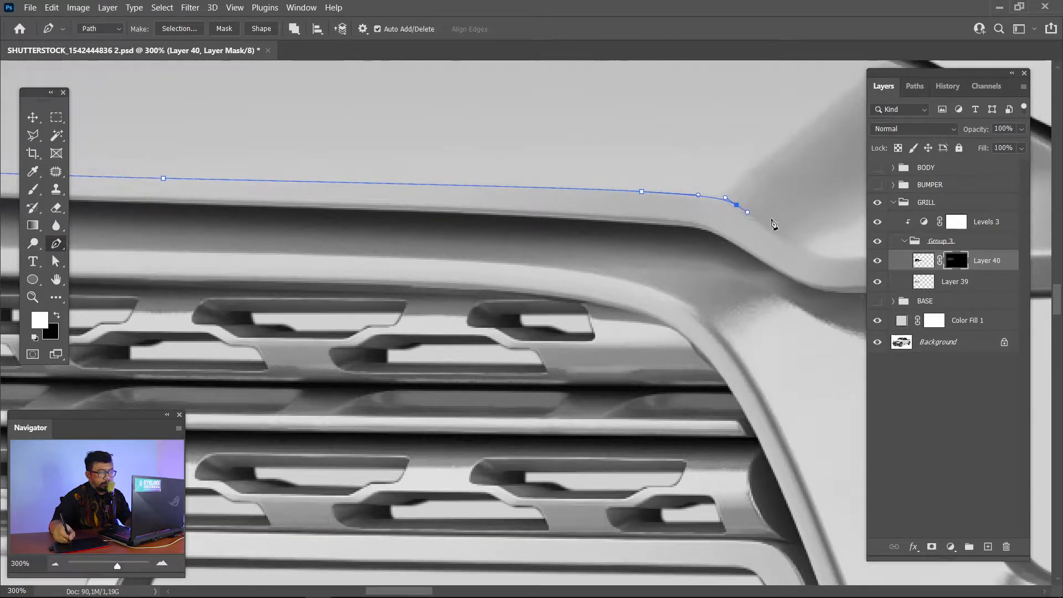
drag(847, 161, 655, 275)
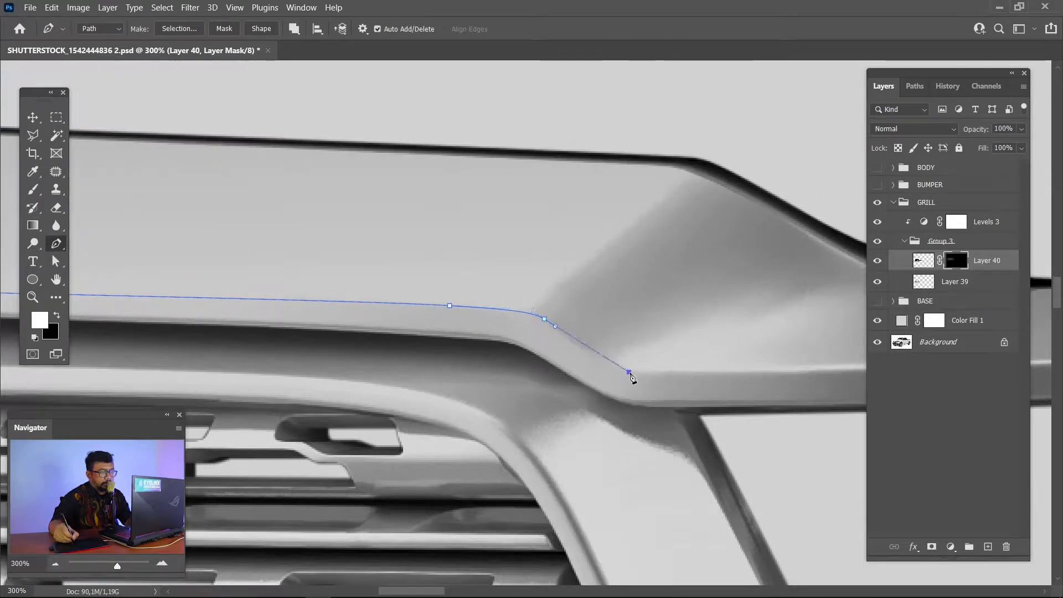
drag(654, 380, 303, 361)
click(553, 347)
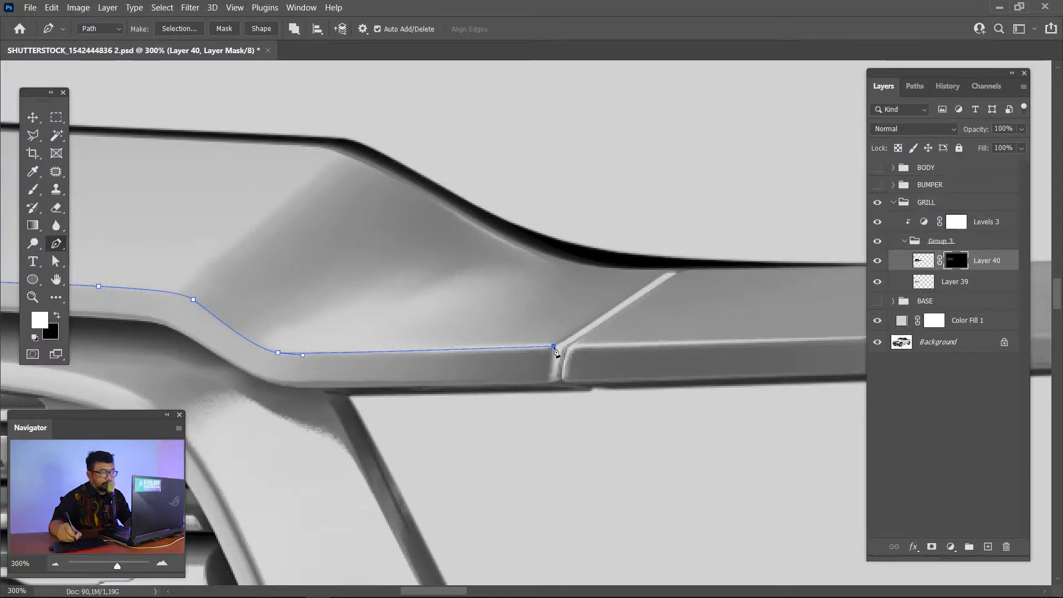
Trace the path up the seam and back along the top panel's upper edge, around the central notch, and close it at the starting corner
drag(531, 253, 495, 239)
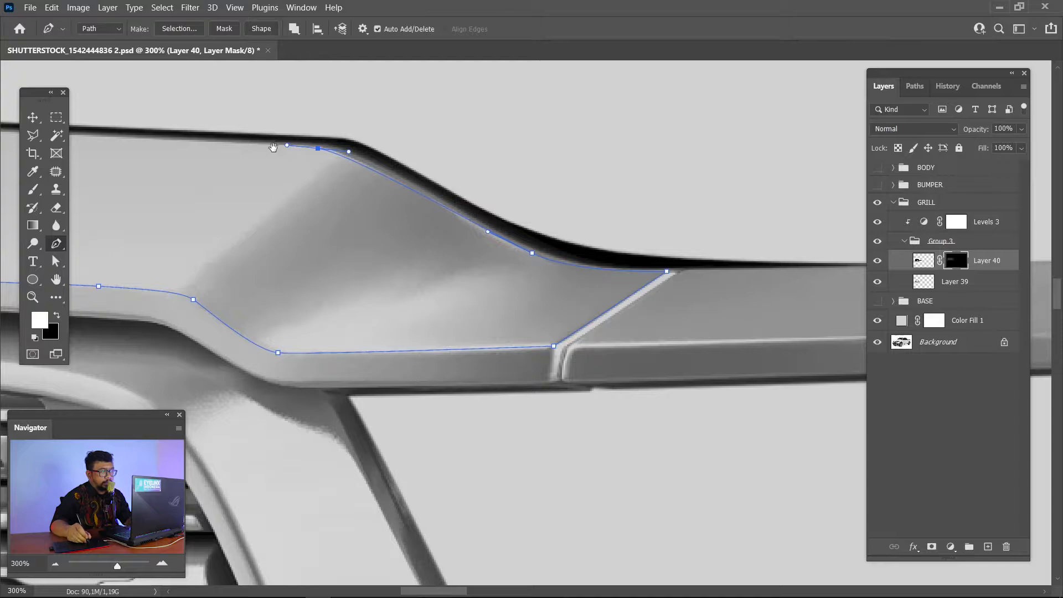
drag(274, 148, 615, 214)
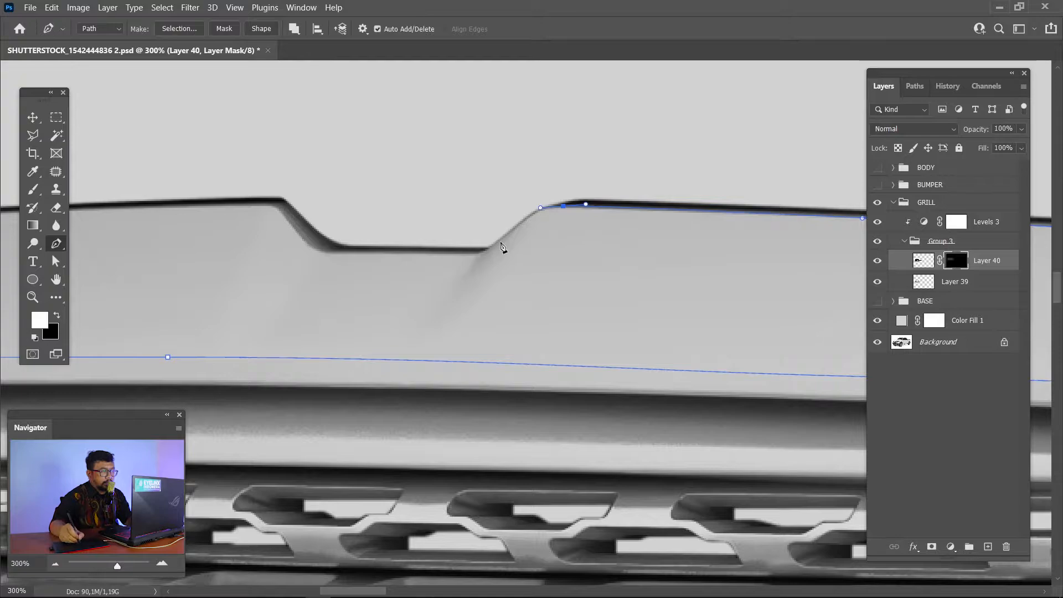
drag(504, 235, 490, 250)
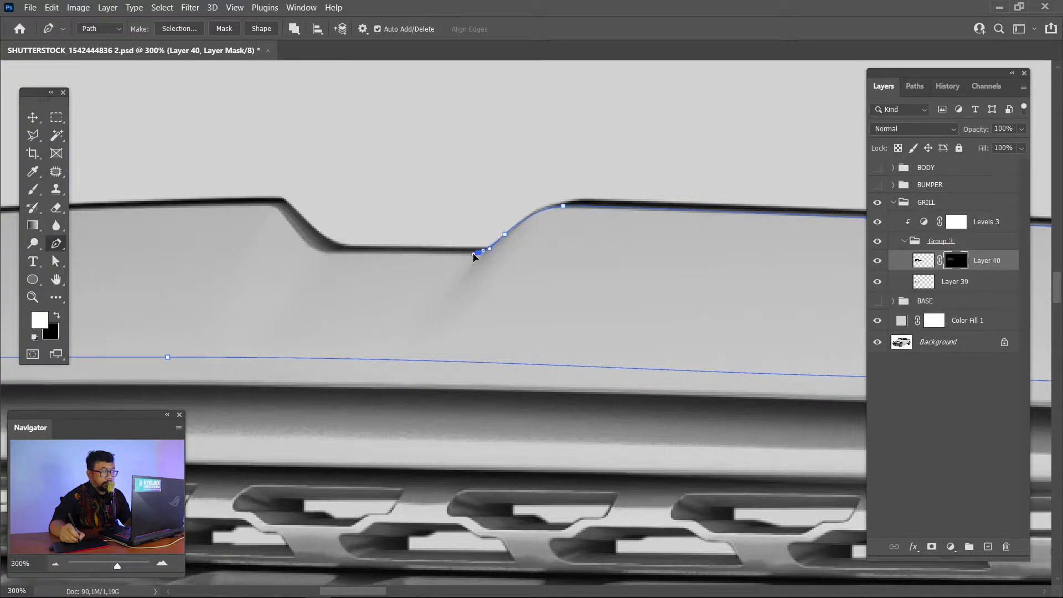
drag(327, 253, 315, 250)
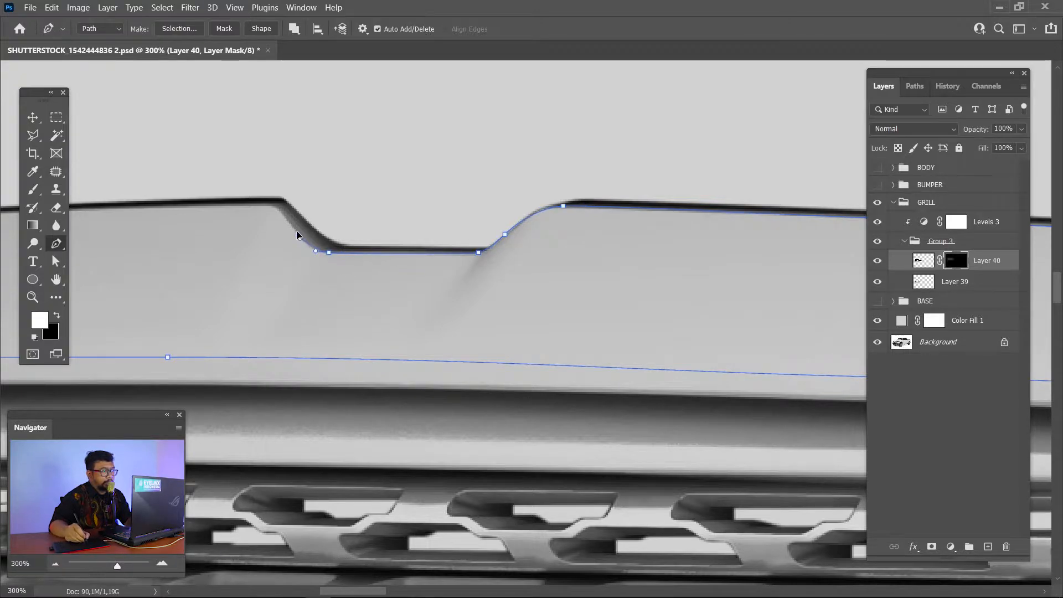
drag(351, 206, 530, 207)
click(315, 215)
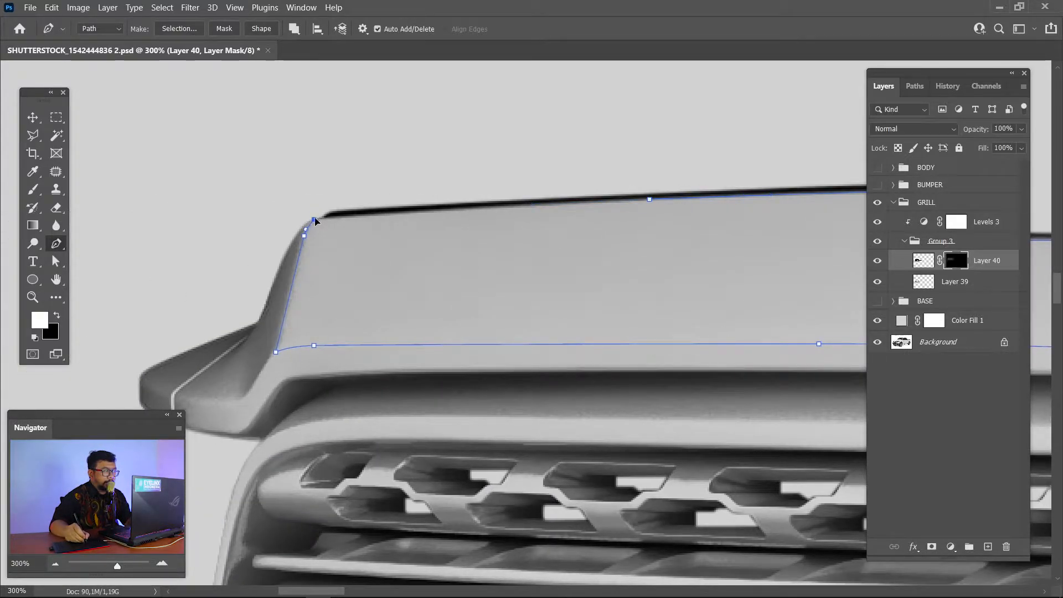
click(316, 220)
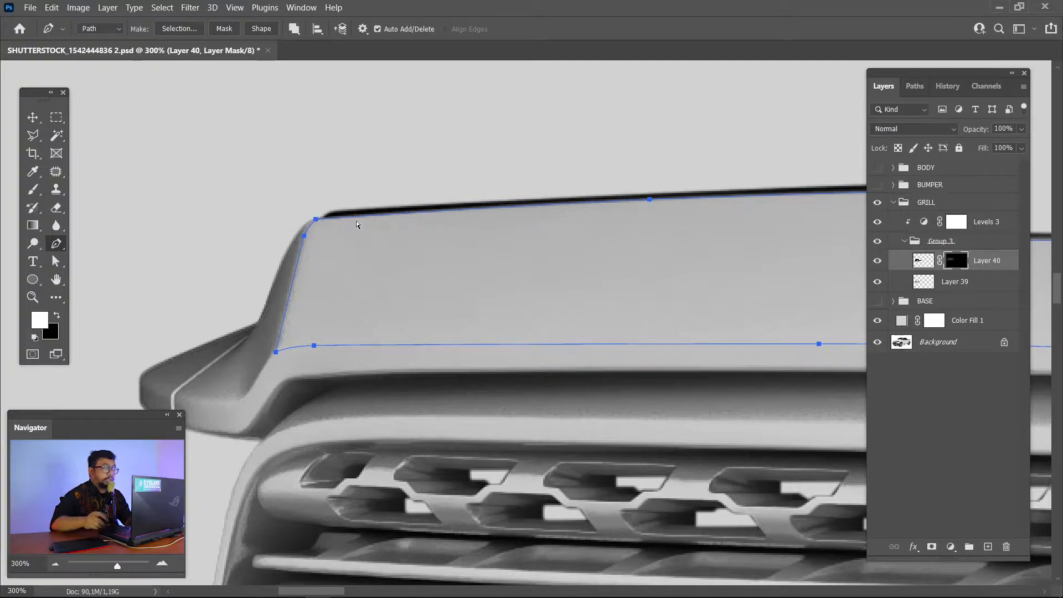
Convert the closed top-panel path into a selection and feather its edge
key(ctrl+minus)
key(ctrl+minus)
key(ctrl+minus)
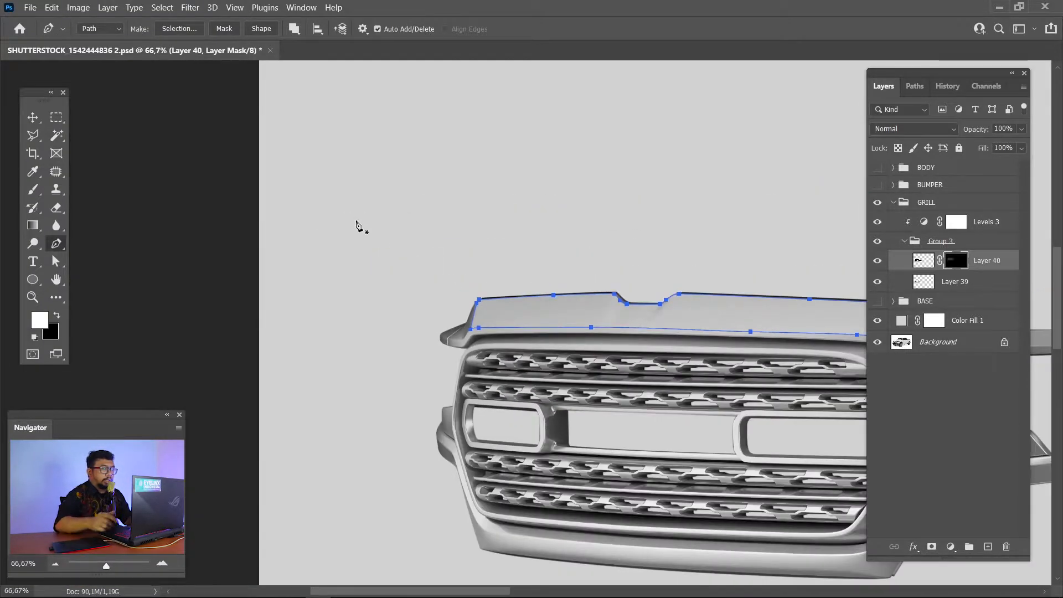
drag(588, 289, 474, 255)
key(ctrl+Return)
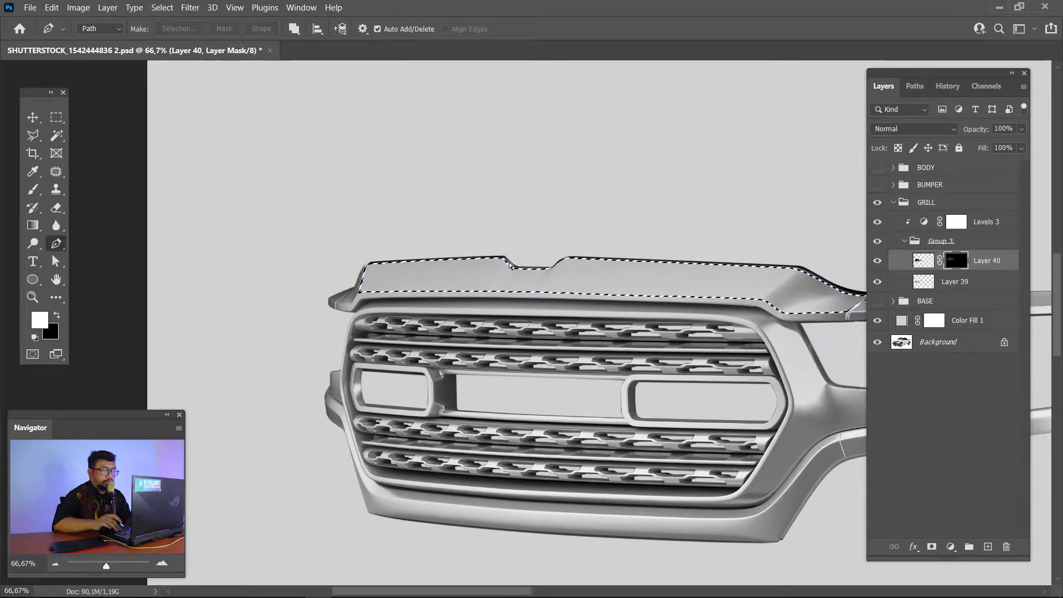
key(m)
right_click(727, 274)
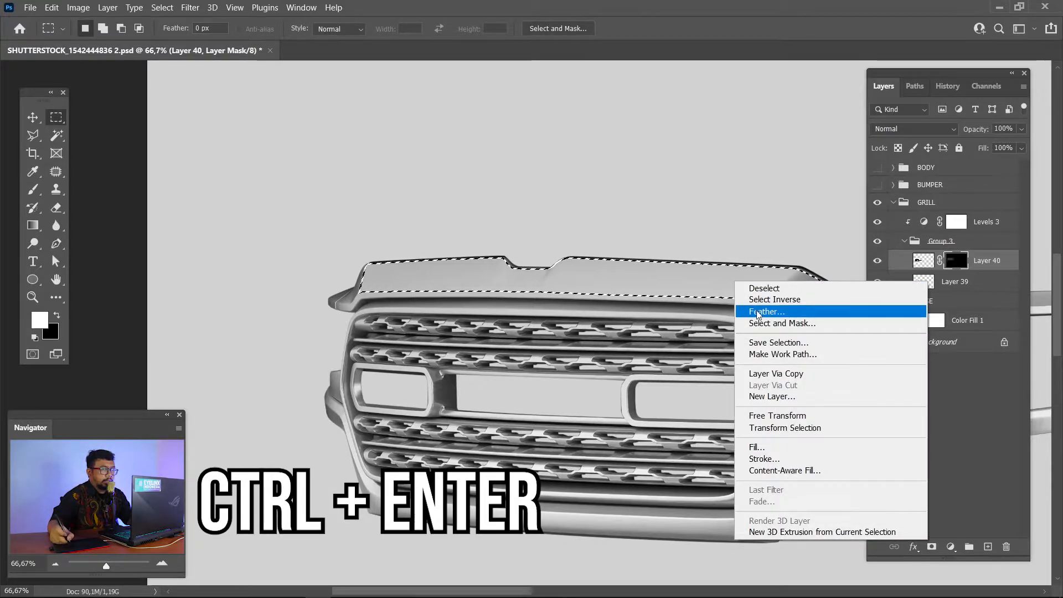
click(753, 311)
click(601, 181)
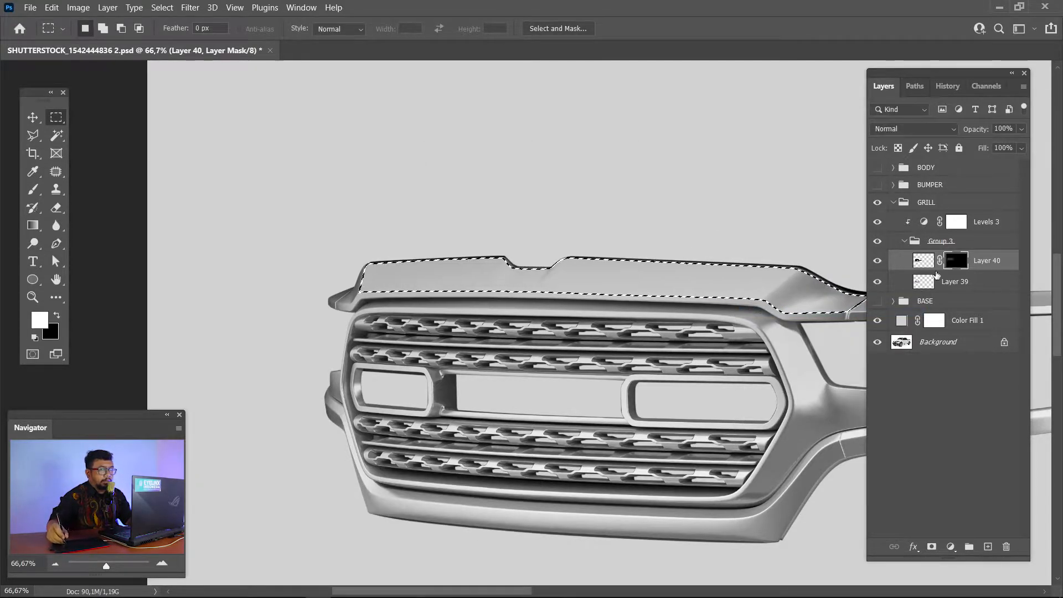
Fill the selection with white on a new layer above Layer 40 and hide that fill with a black layer mask
click(987, 547)
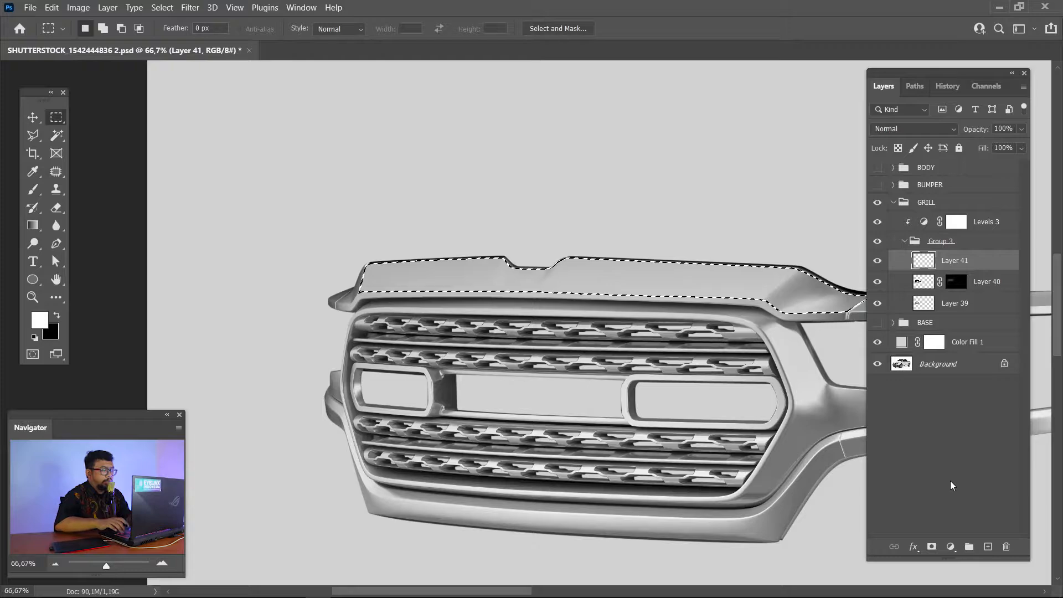
key(x)
key(ctrl+BackSpace)
key(ctrl+d)
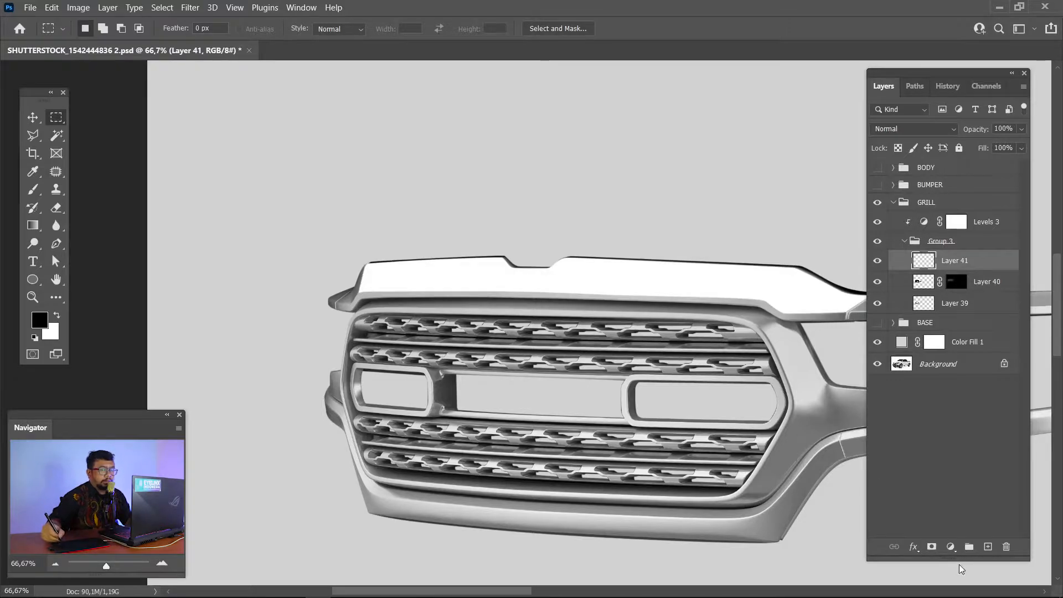
click(932, 547)
key(x)
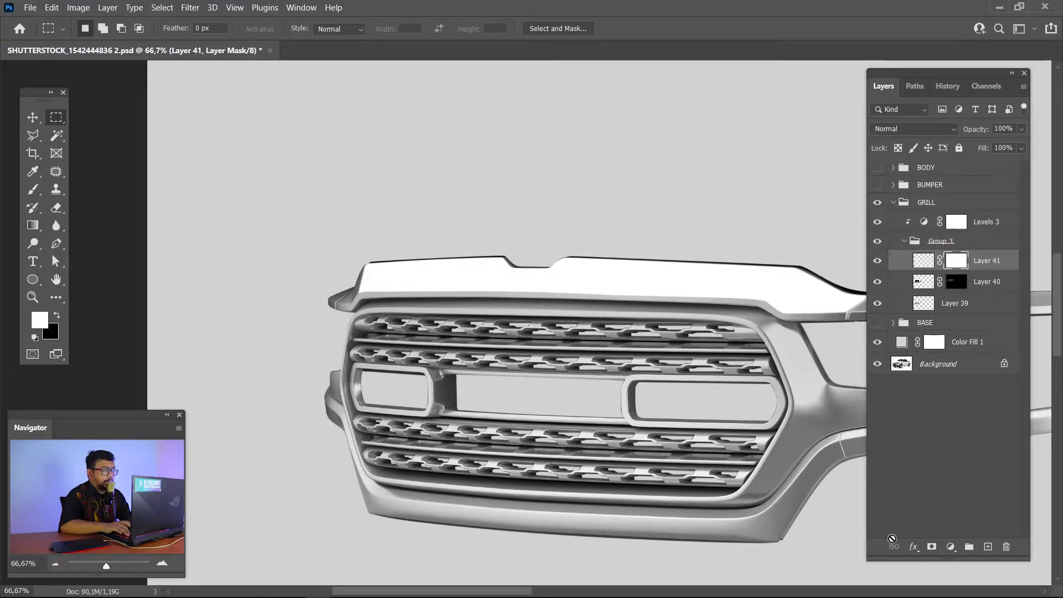
key(ctrl+BackSpace)
Paint white on Layer 41's mask along the top panel's lower part, using a soft 250 px brush at 68% opacity and 46% flow, to brighten it
key(b)
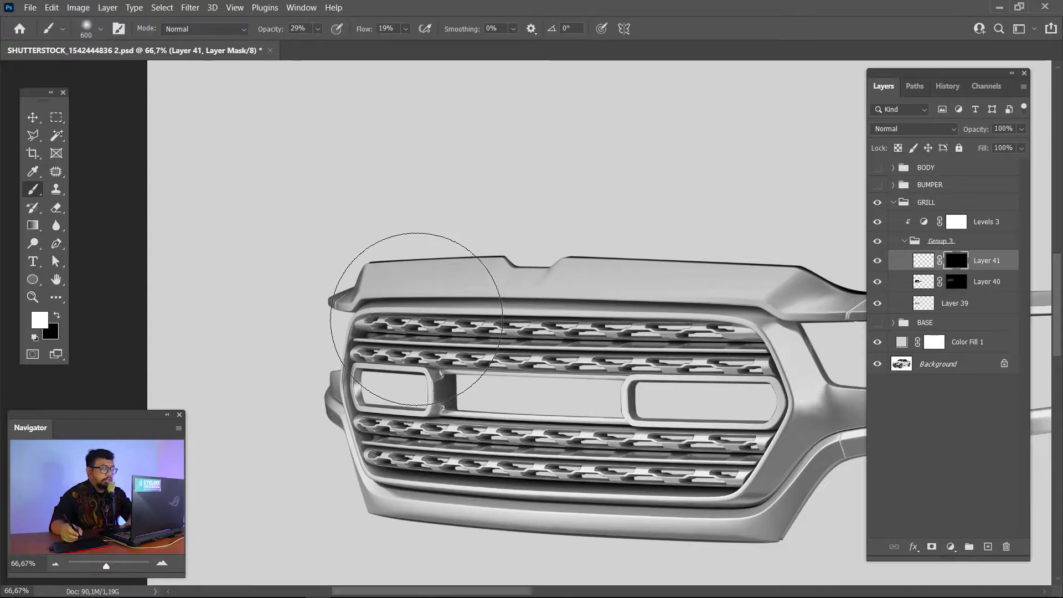
key(bracketleft)
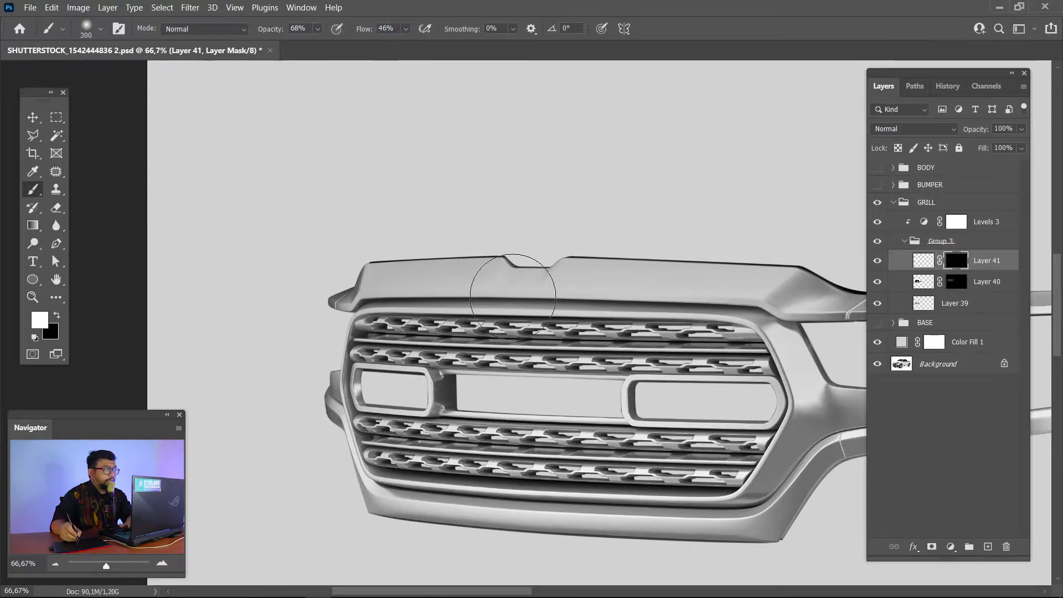
key(bracketleft)
mouse_move(415, 319)
mouse_down()
mouse_move(543, 325)
mouse_move(460, 332)
mouse_move(698, 332)
mouse_up()
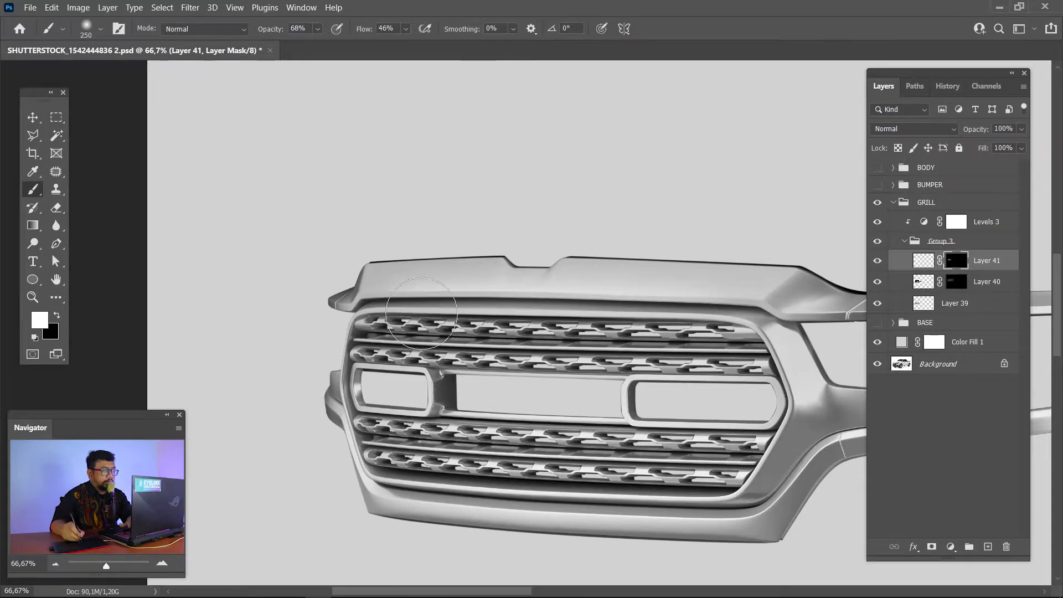
mouse_move(423, 312)
mouse_down()
mouse_move(488, 305)
mouse_move(696, 350)
mouse_up()
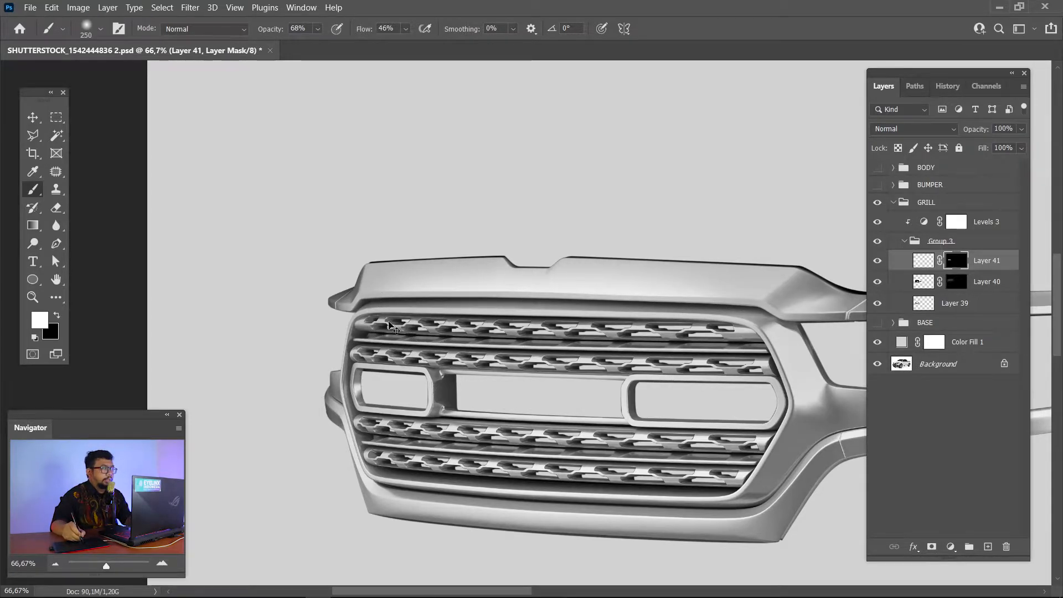
key(ctrl+z)
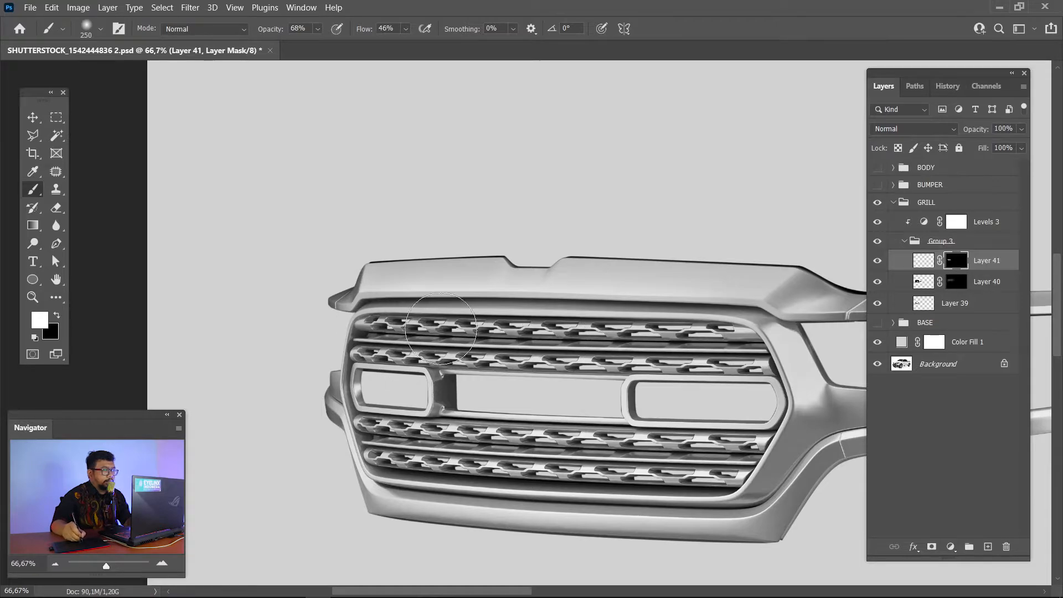
mouse_move(878, 260)
mouse_down()
mouse_move(881, 284)
mouse_move(877, 260)
mouse_up()
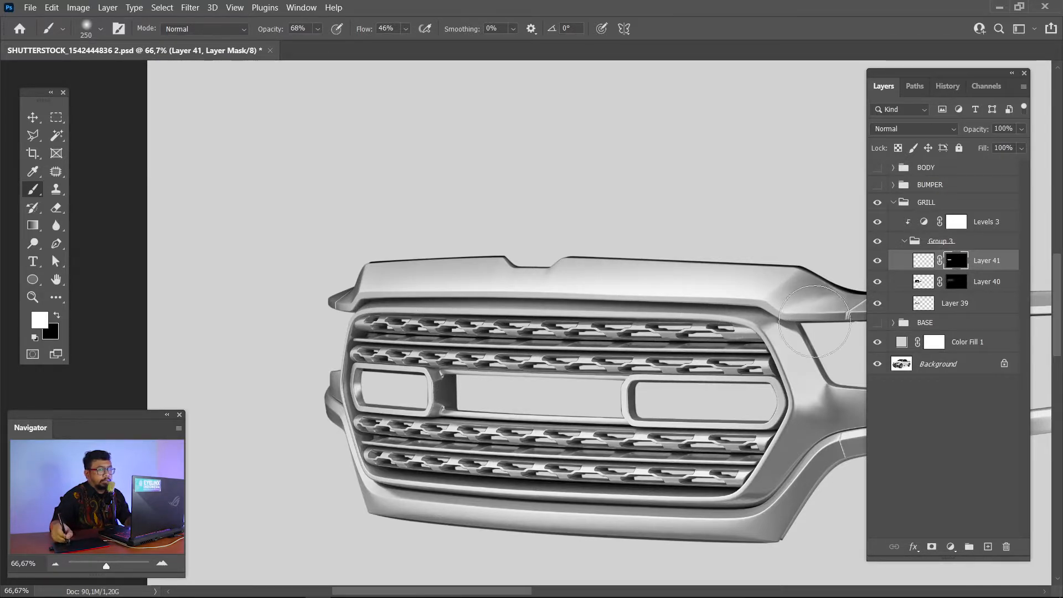
Trace a closed Pen path around the recess below the central notch of the grille's top panel, looping above the panel's edge
key(p)
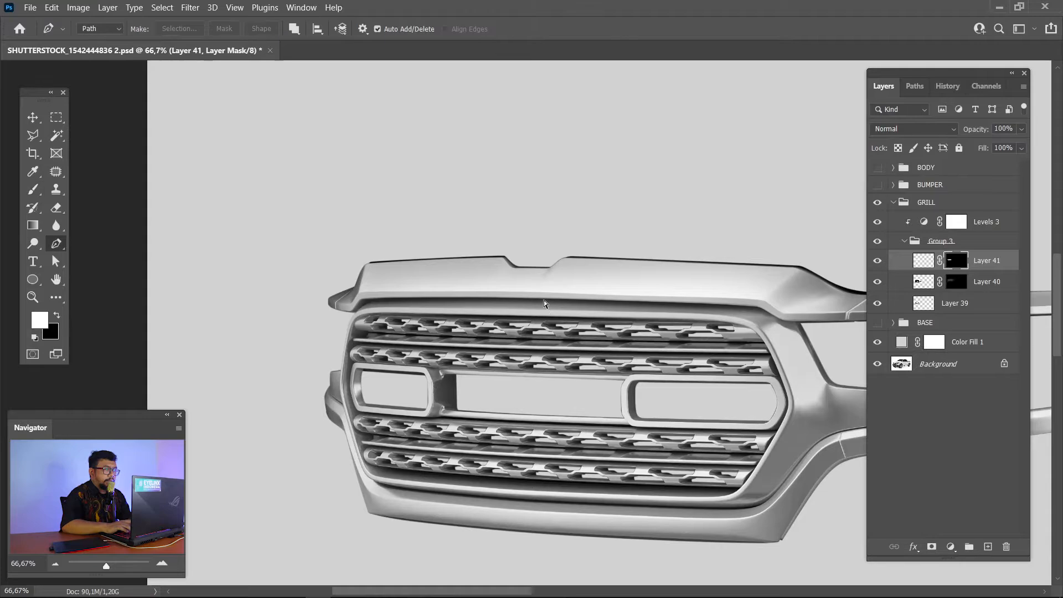
scroll(544, 300, up, 3)
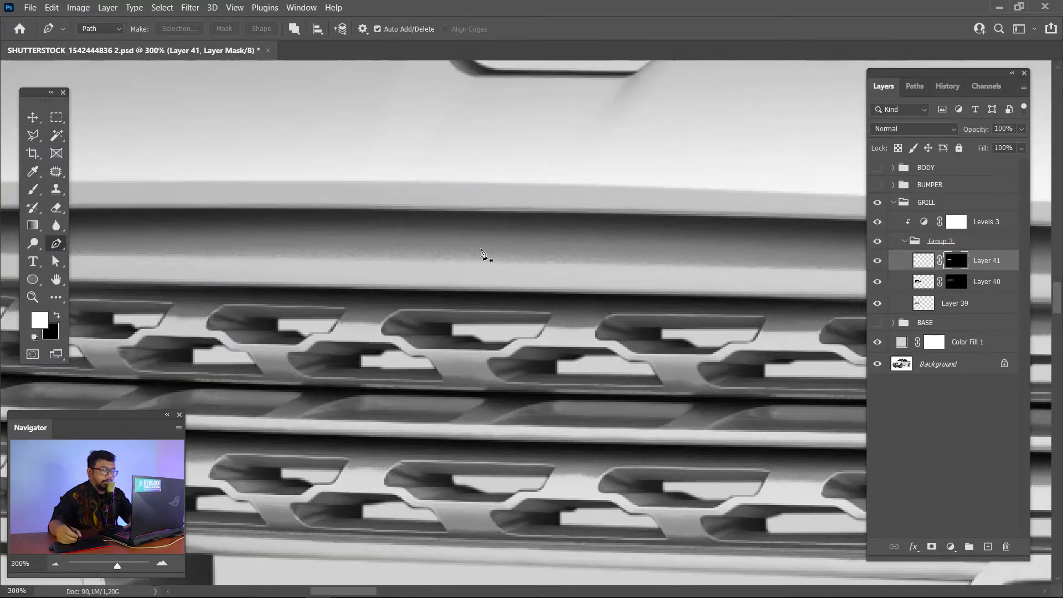
scroll(475, 269, up, 3)
click(630, 138)
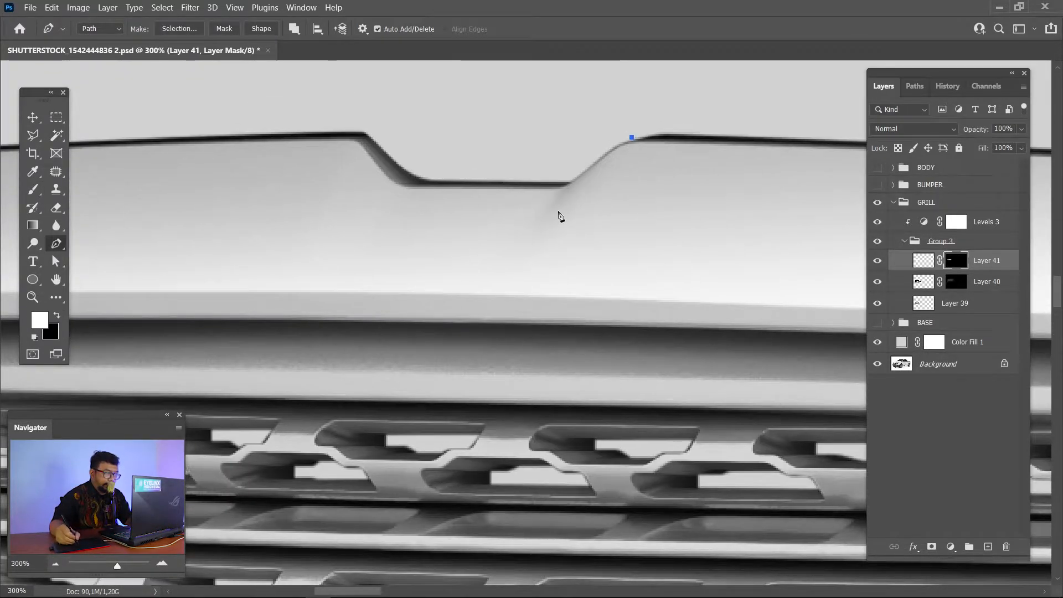
drag(561, 210, 538, 243)
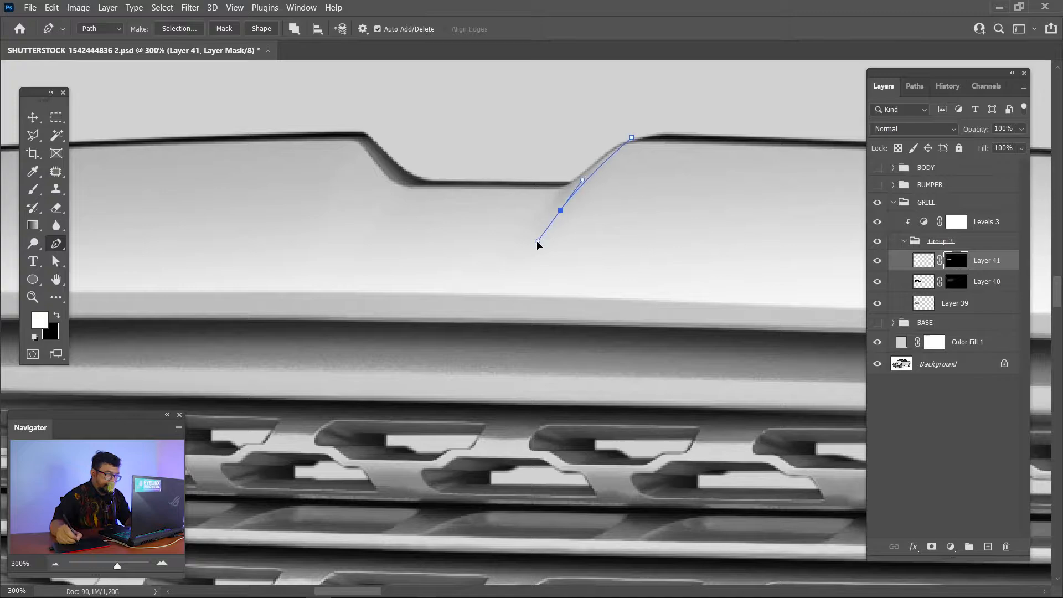
drag(507, 277, 501, 277)
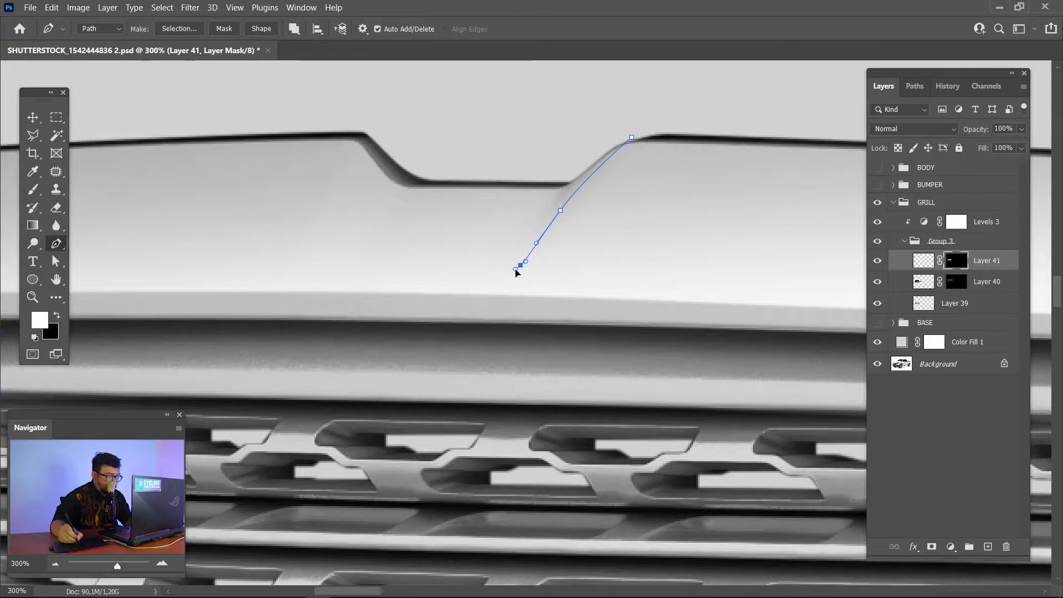
drag(497, 282, 488, 283)
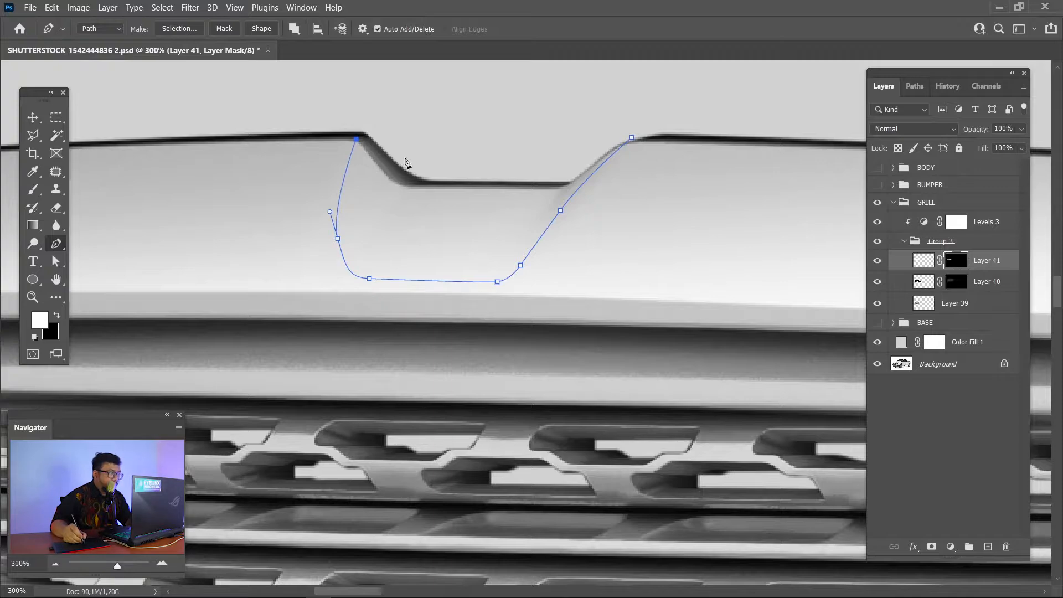
click(658, 66)
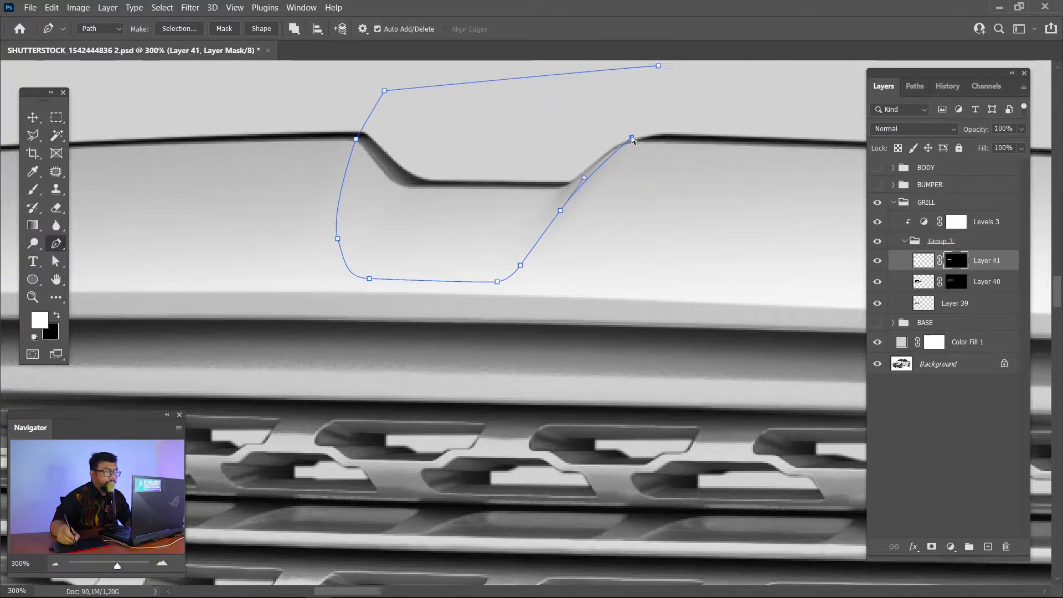
Convert the notch path into a selection and feather it by 3 pixels
key(ctrl+Return)
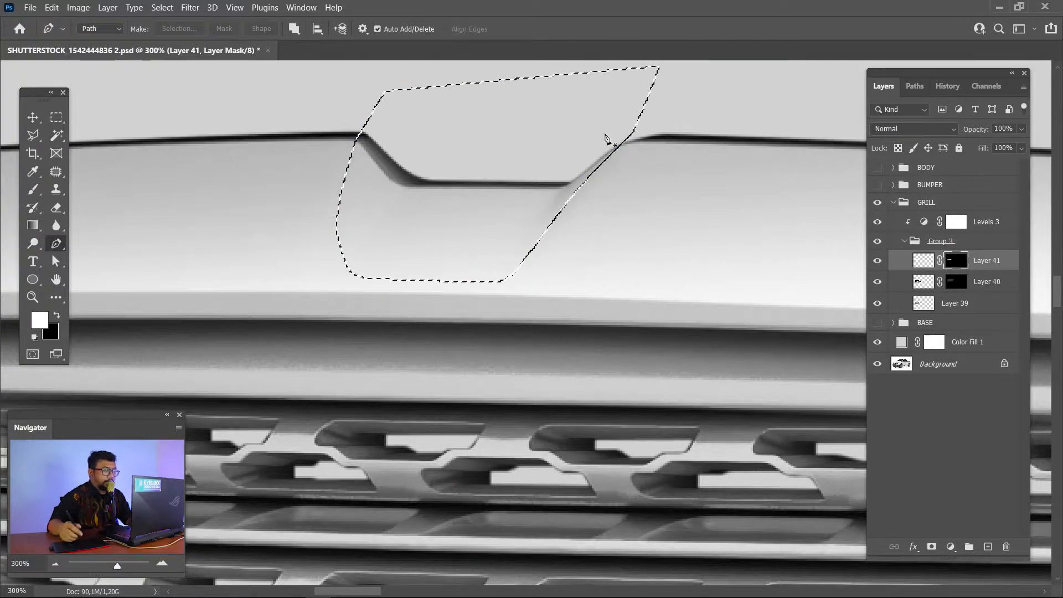
key(m)
right_click(540, 182)
click(559, 210)
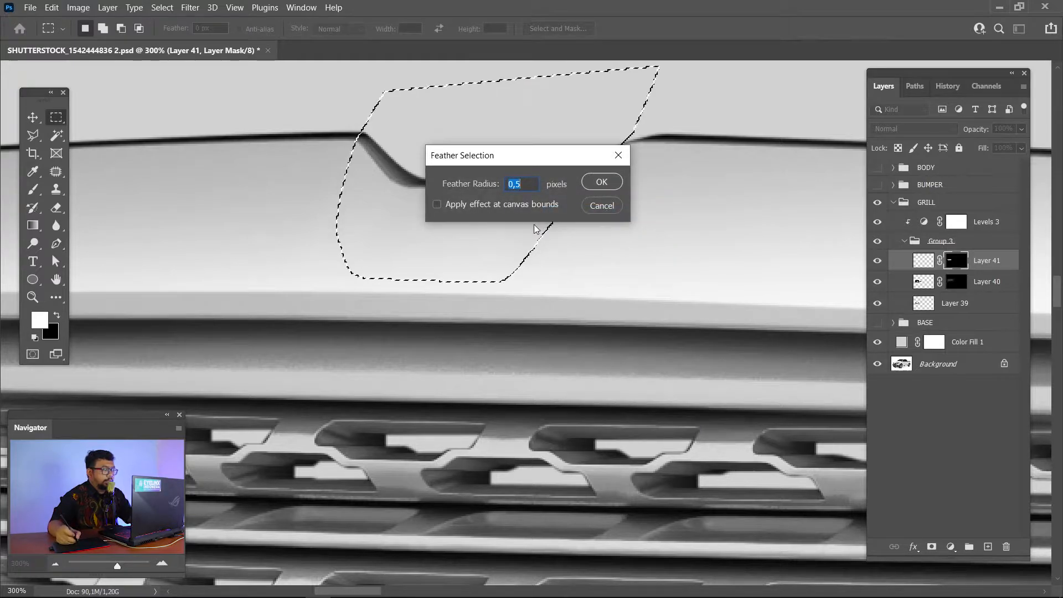
text(4)
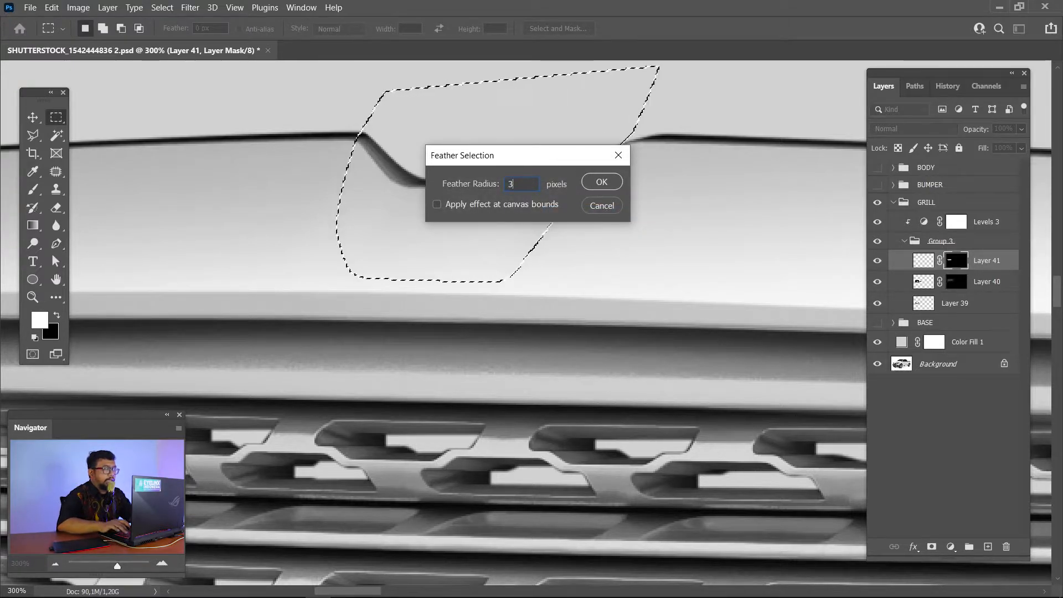
key(Return)
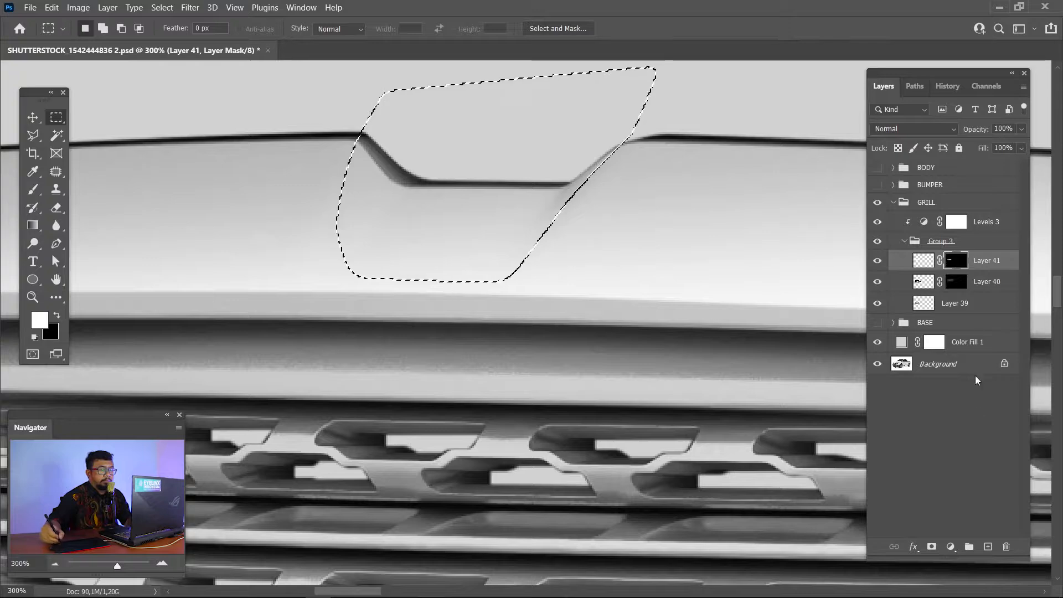
Copy the selected notch area of Layer 39 to a new layer above Layer 41 and set its blend mode to Screen
click(947, 305)
right_click(431, 220)
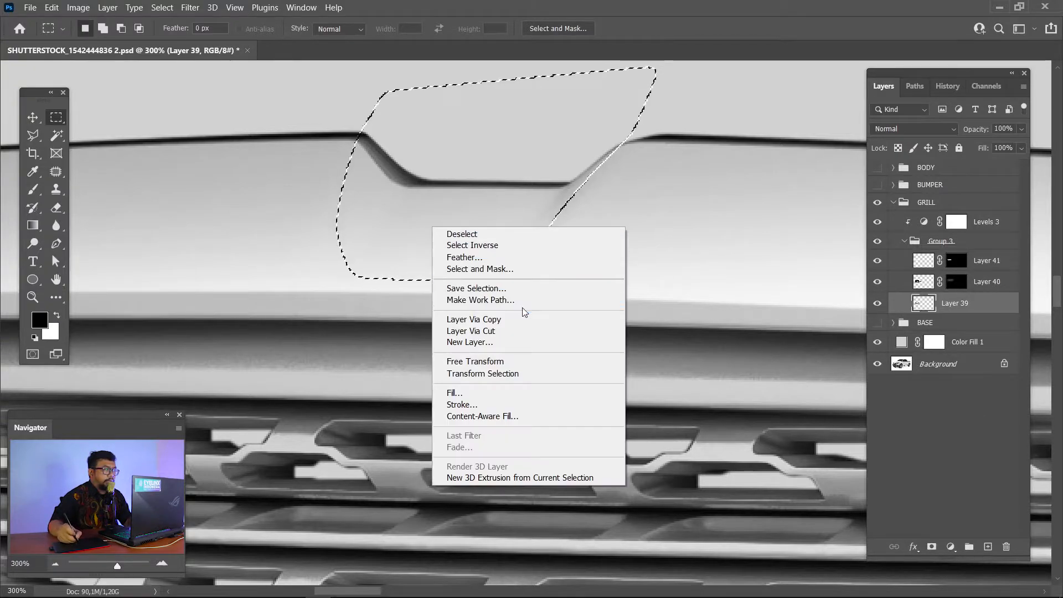
click(522, 315)
drag(995, 307, 977, 253)
click(919, 130)
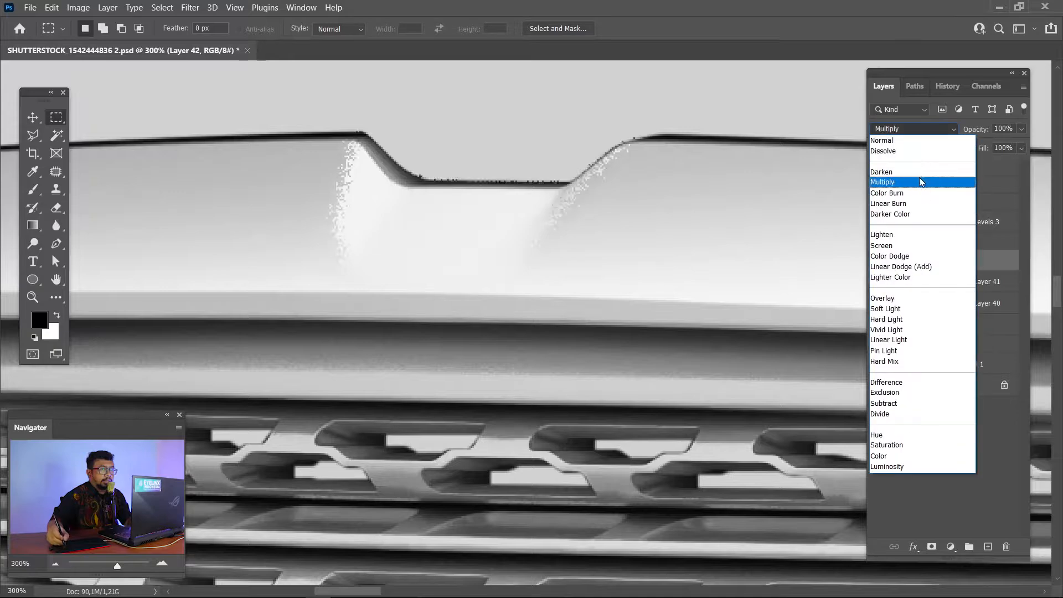
click(894, 247)
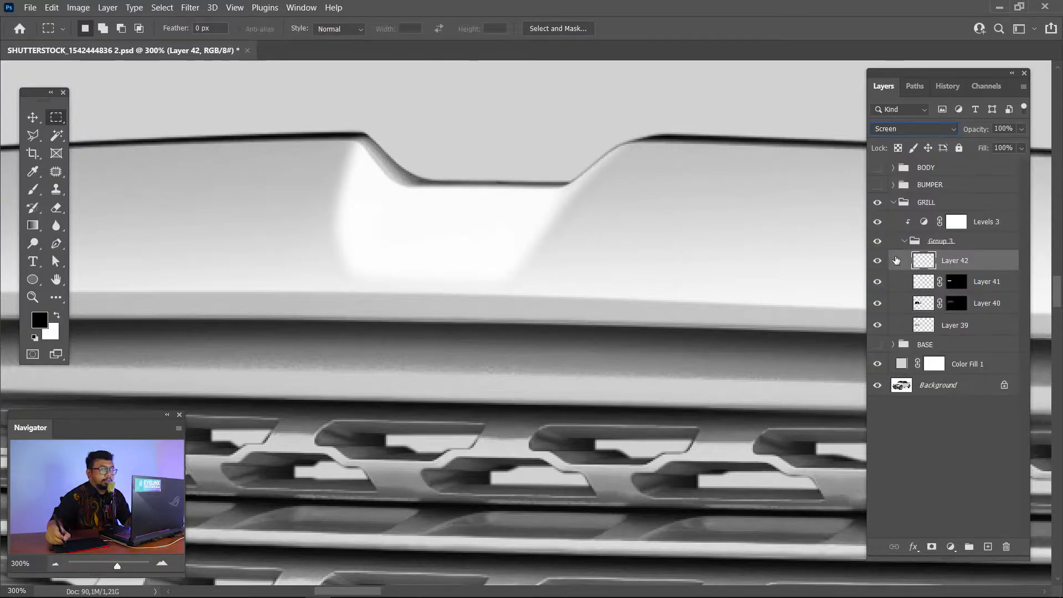
Hide the Screen layer with a black mask and paint white on it along the notch recess's left edge, using a soft brush reduced to 50 px
alt+click(932, 547)
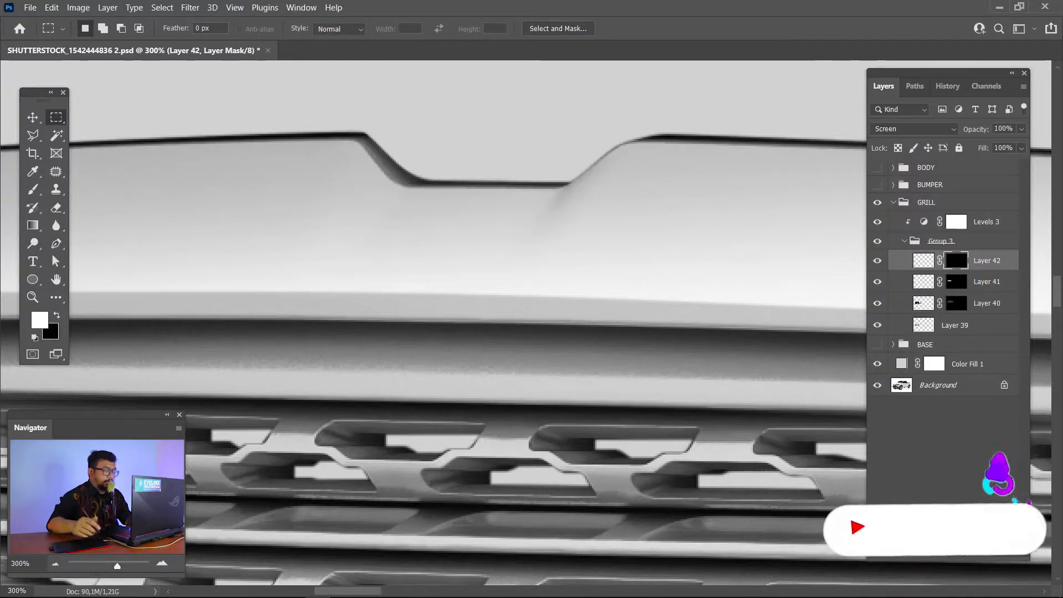
key(b)
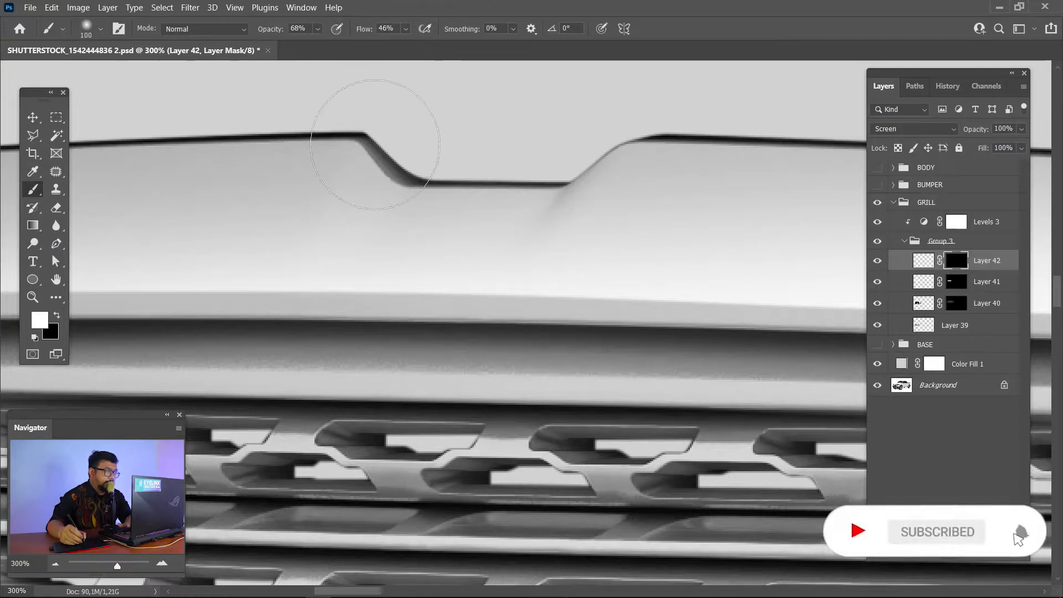
key(bracketleft)
key(bracketleft)
mouse_move(397, 117)
mouse_down()
mouse_move(359, 166)
mouse_move(296, 311)
mouse_up()
key(bracketleft)
key(bracketleft)
key(bracketleft)
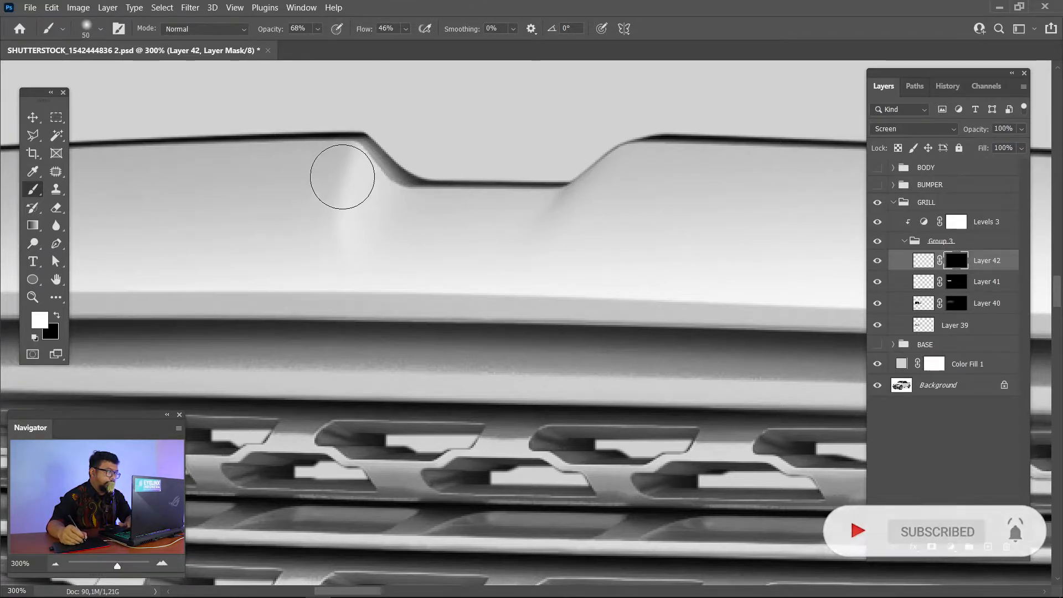
mouse_move(341, 178)
mouse_down()
mouse_move(334, 208)
mouse_move(353, 332)
mouse_up()
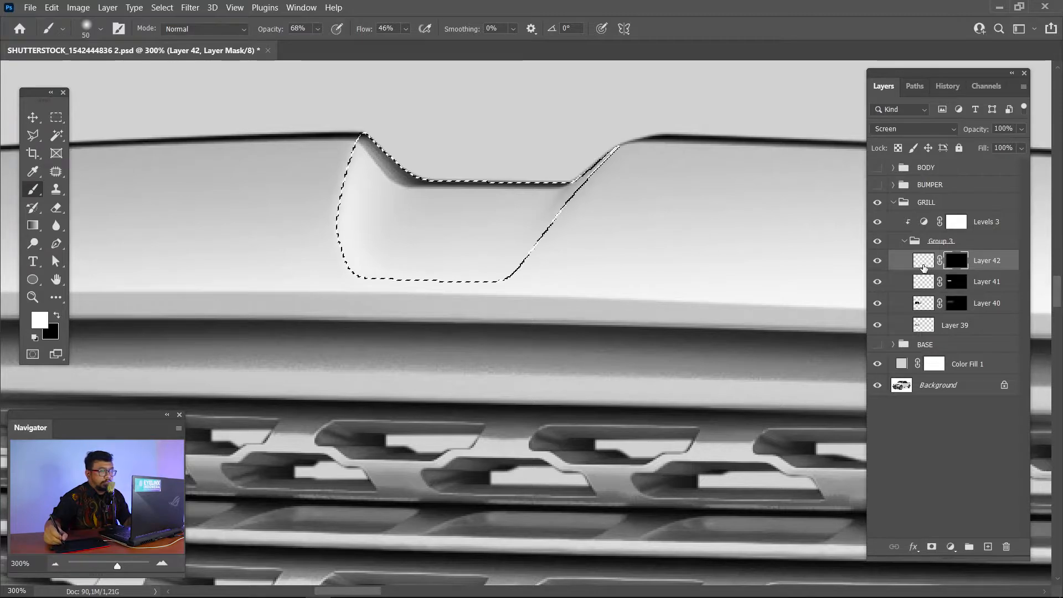
Copy the notch-shaped area of Layer 40's black fill to a new layer above Layer 42 and hide it with a black mask
click(923, 303)
key(x)
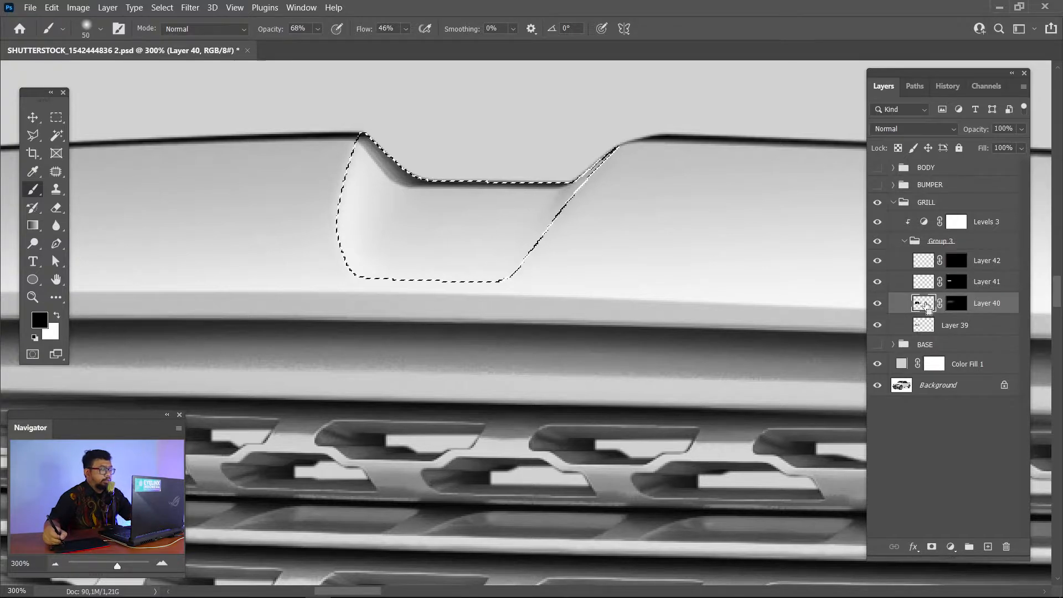
key(ctrl+c)
key(ctrl+v)
drag(985, 306, 986, 254)
click(932, 547)
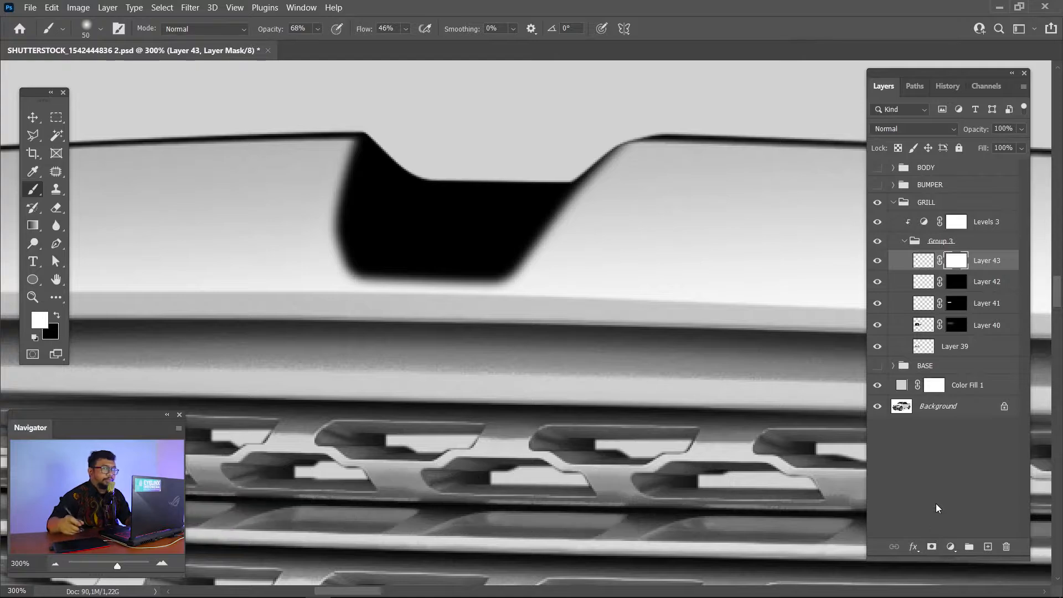
key(ctrl+i)
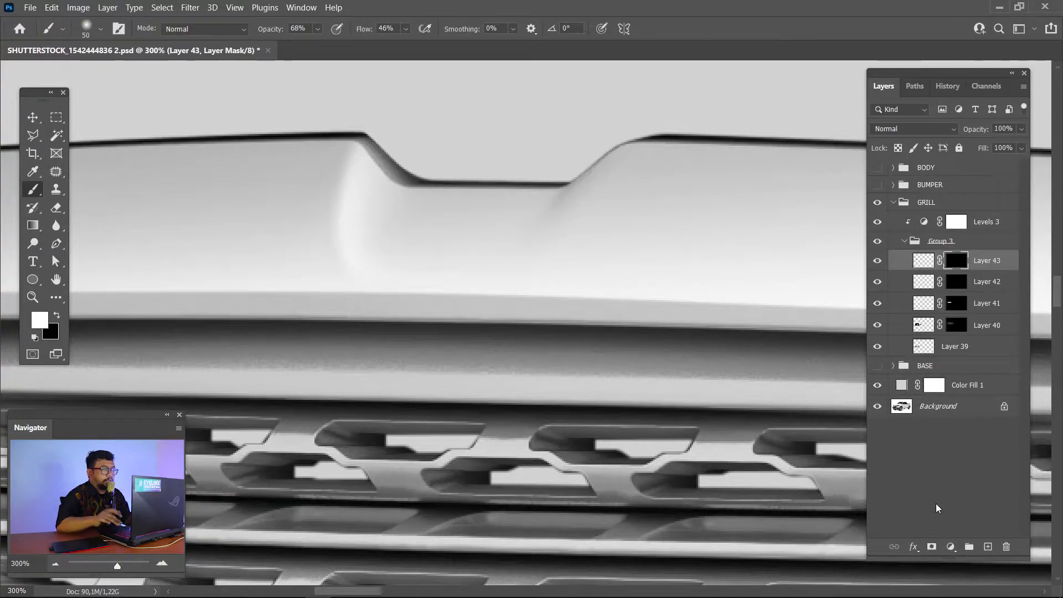
Paint white on Layer 43's mask to shade the notch recess from its right edge, using soft brushes from 35 to 150 px at 68% opacity
key(bracketleft)
key(bracketleft)
key(bracketleft)
drag(571, 182, 512, 274)
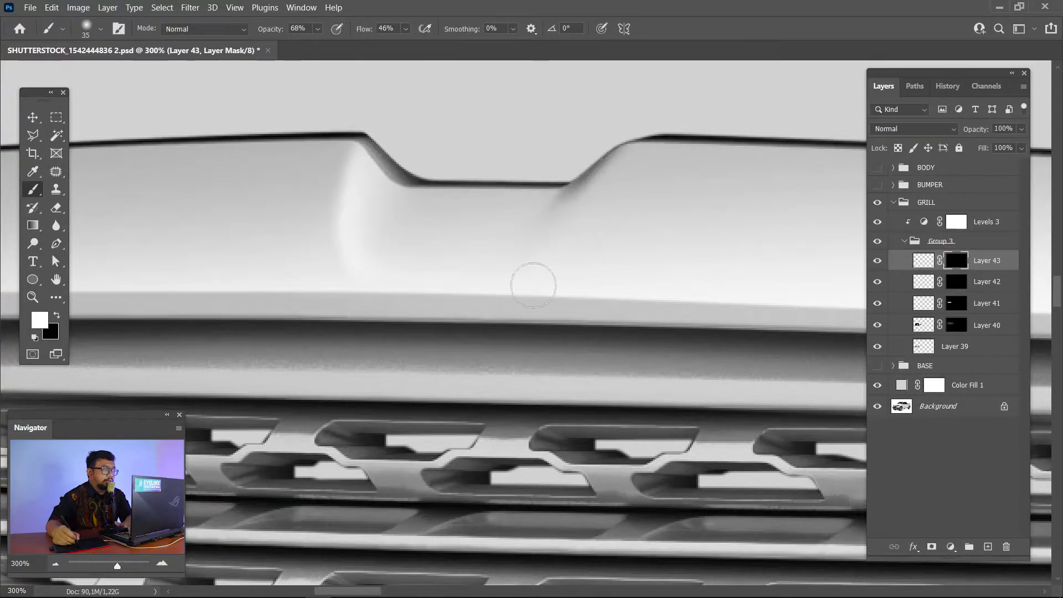
key(bracketright)
key(bracketright)
key(bracketright)
key(bracketright)
key(bracketright)
key(bracketright)
key(bracketright)
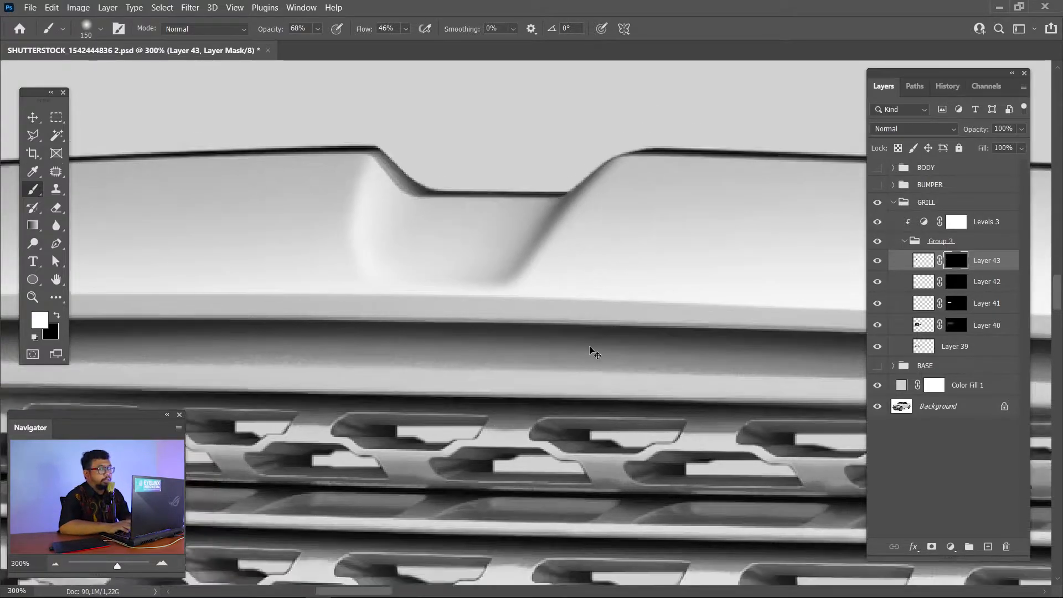
Set the Levels 3 adjustment's midtone input to 0,65 and its white input to 243 to increase the grille's contrast
key(ctrl+minus)
key(ctrl+minus)
key(ctrl+minus)
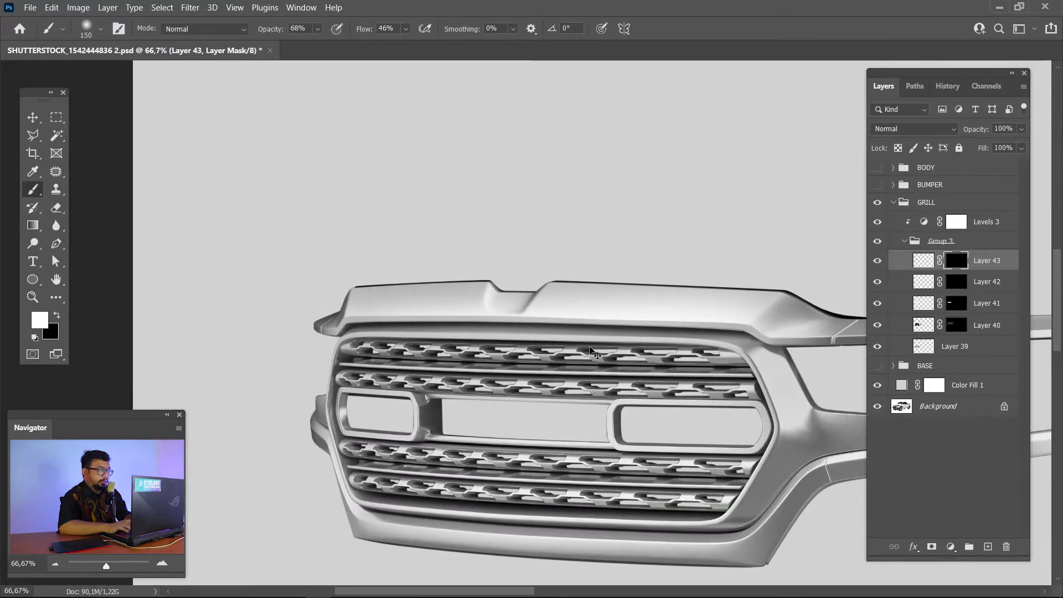
drag(584, 276, 490, 230)
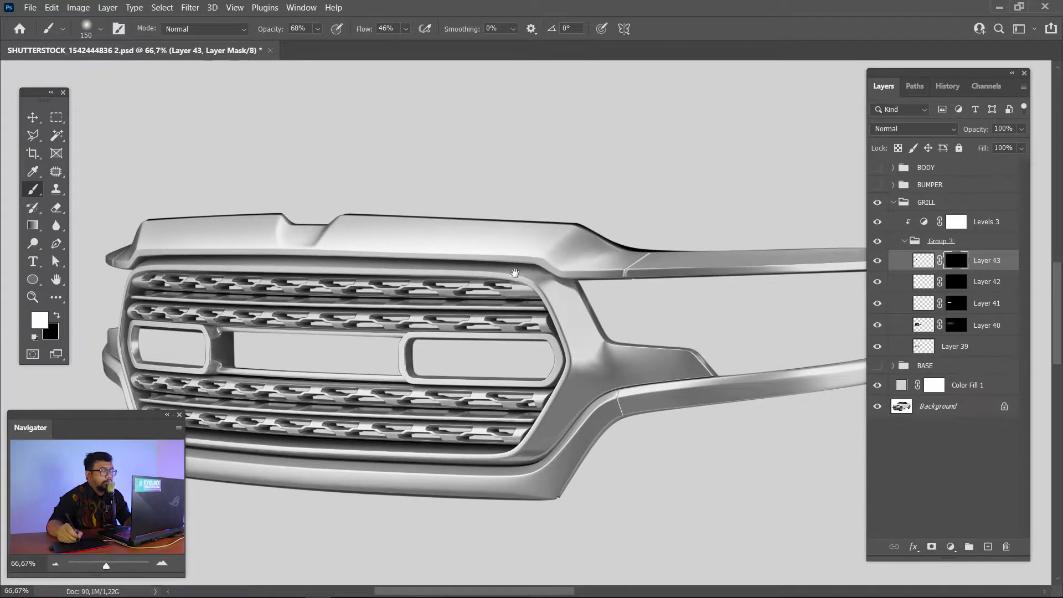
drag(515, 272, 393, 213)
drag(478, 376, 667, 310)
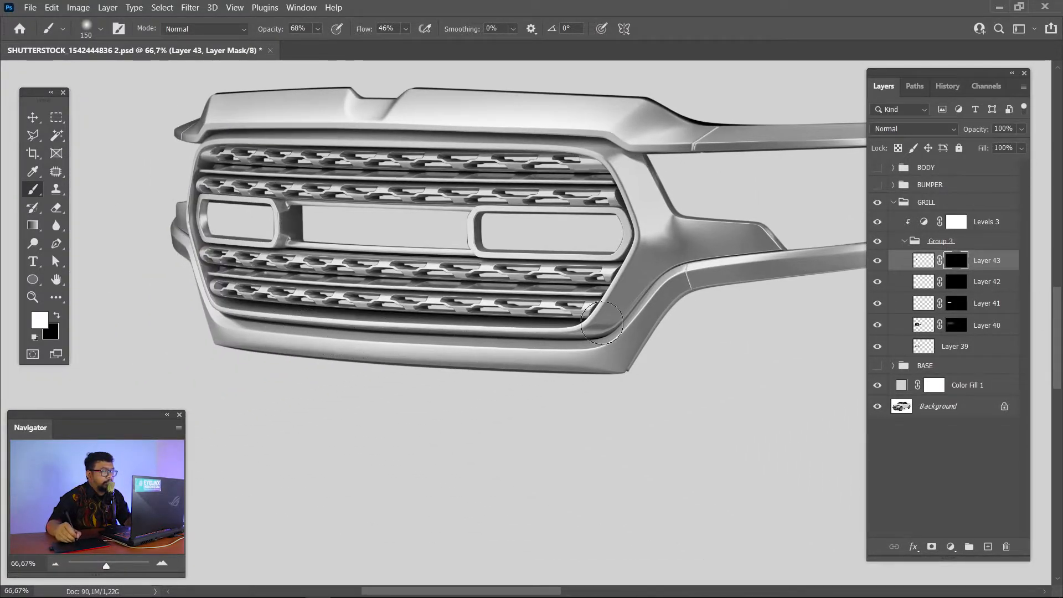
double_click(923, 222)
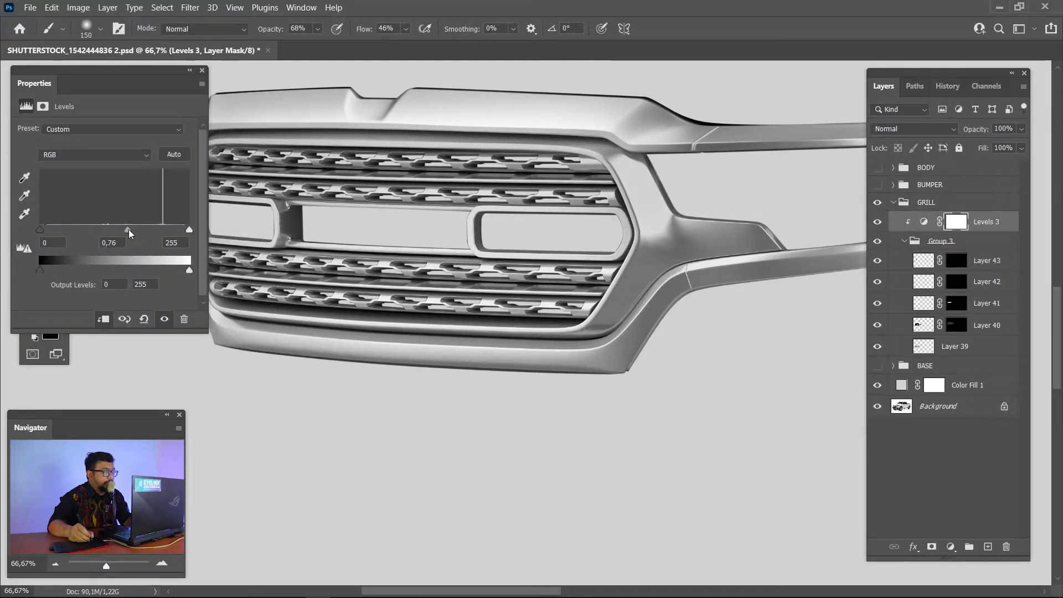
drag(129, 231, 184, 234)
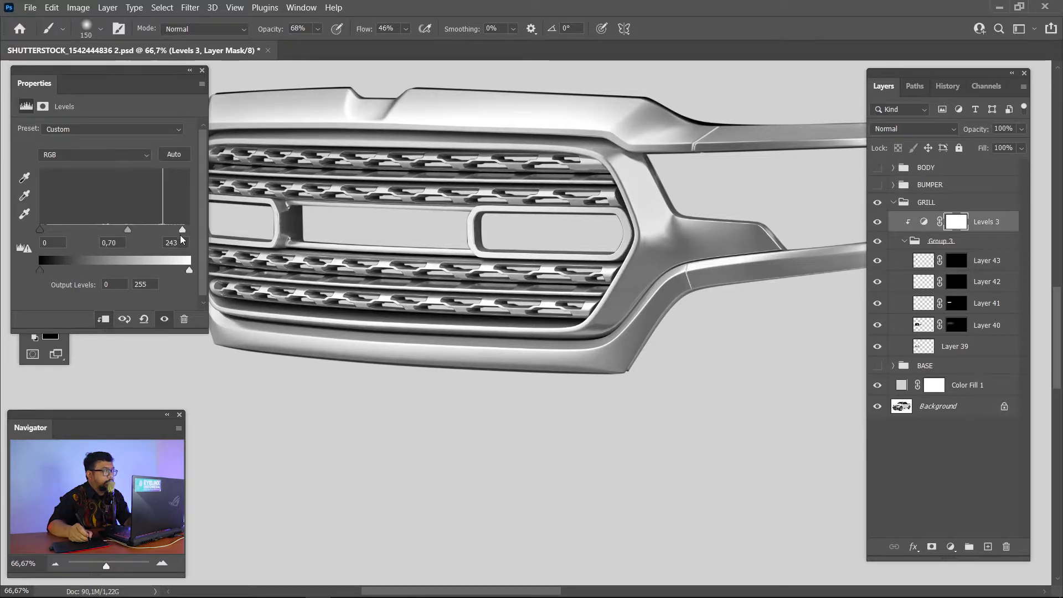
drag(128, 229, 131, 230)
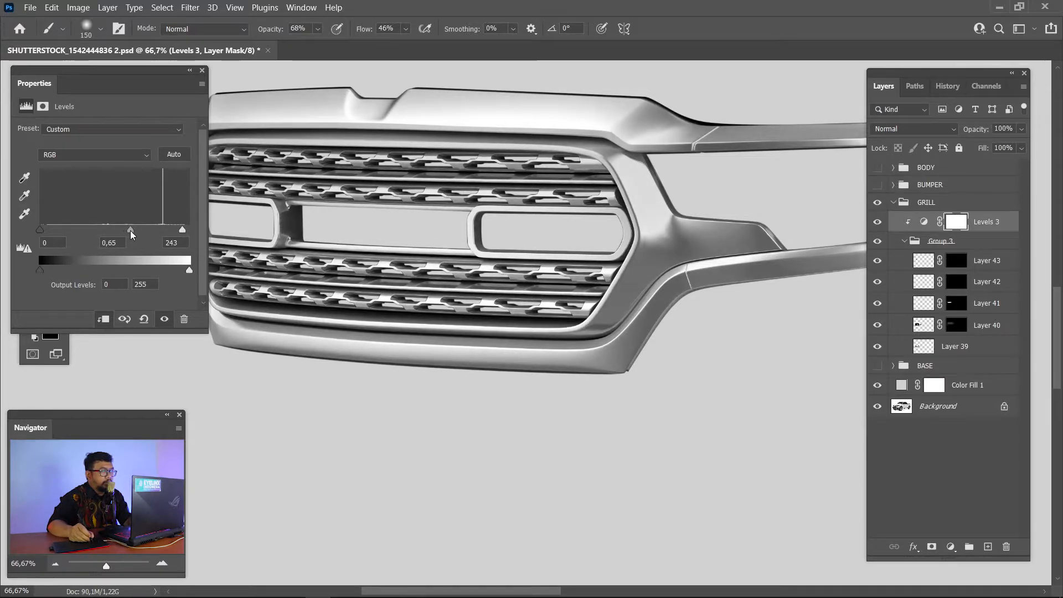
Target Layer 40's mask and set the soft brush to 500 px, 21% opacity and 18% flow
click(955, 325)
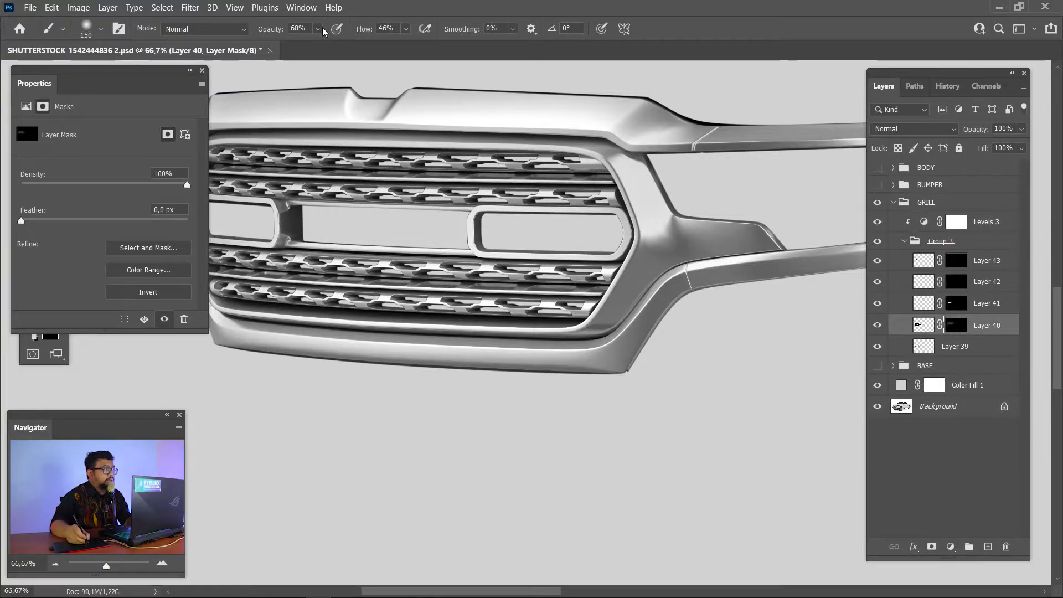
drag(317, 29, 299, 46)
click(406, 28)
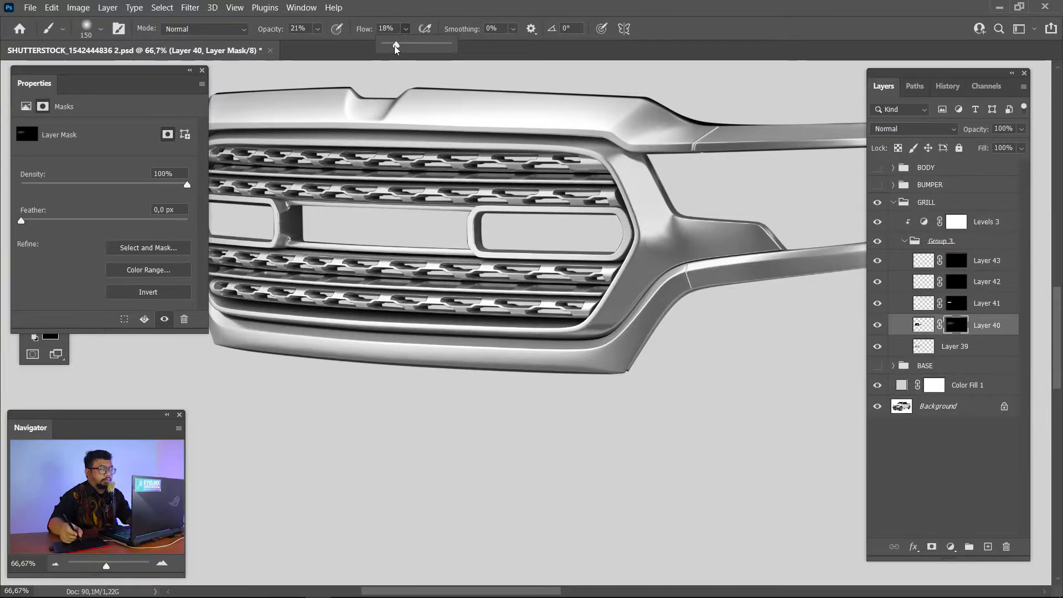
click(706, 217)
key(bracketright)
key(bracketright)
key(bracketright)
key(bracketright)
key(bracketright)
key(bracketright)
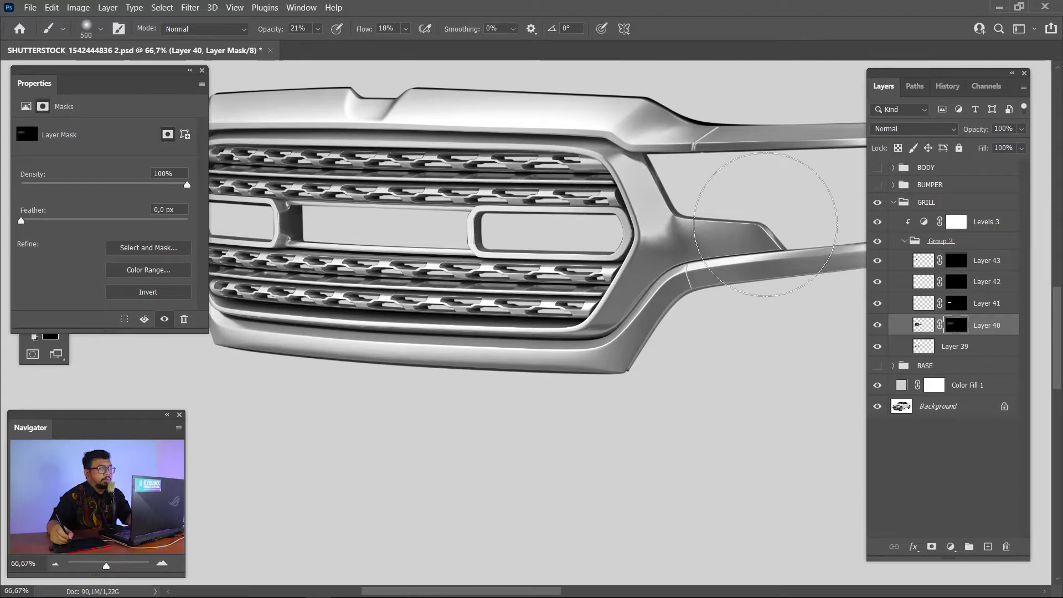
drag(284, 252, 458, 268)
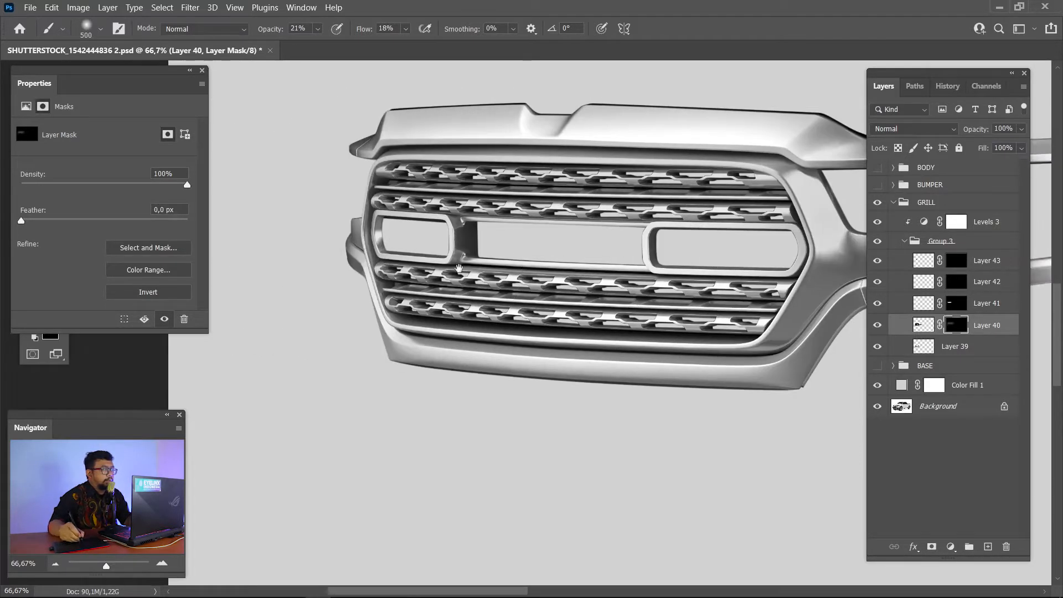
drag(770, 285, 485, 328)
drag(777, 257, 633, 287)
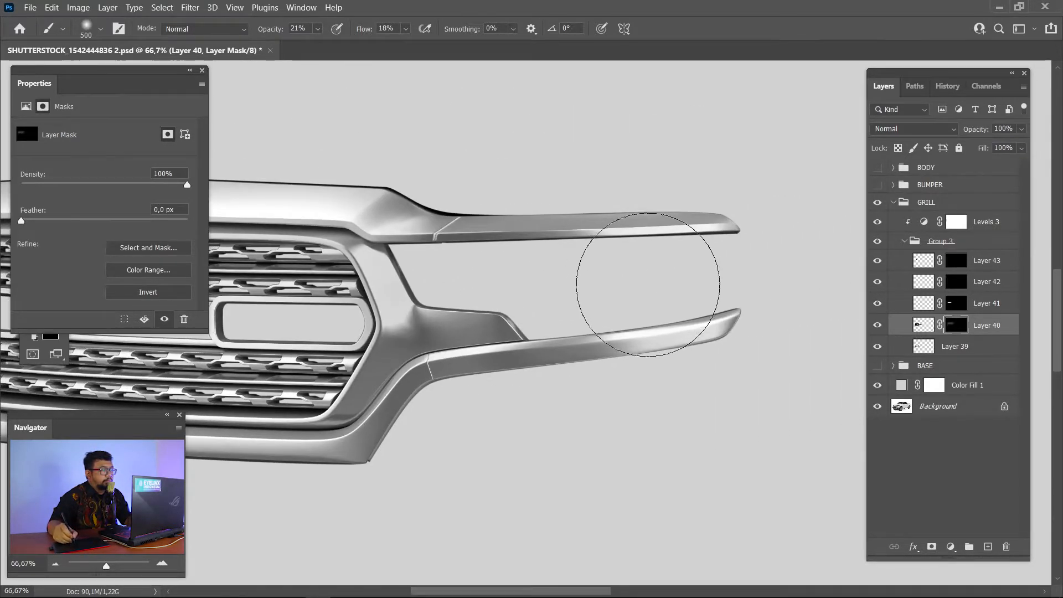
mouse_move(447, 335)
mouse_down()
mouse_move(629, 304)
mouse_move(864, 302)
mouse_up()
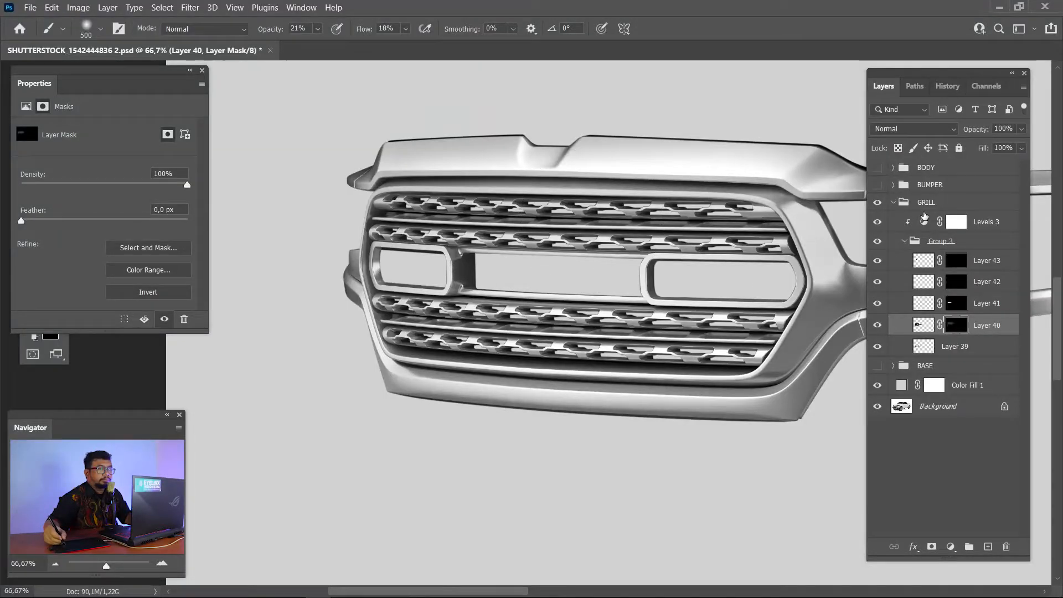
Add a clipped Brightness/Contrast adjustment with brightness -31 above Group 3 and invert its mask to black
click(914, 241)
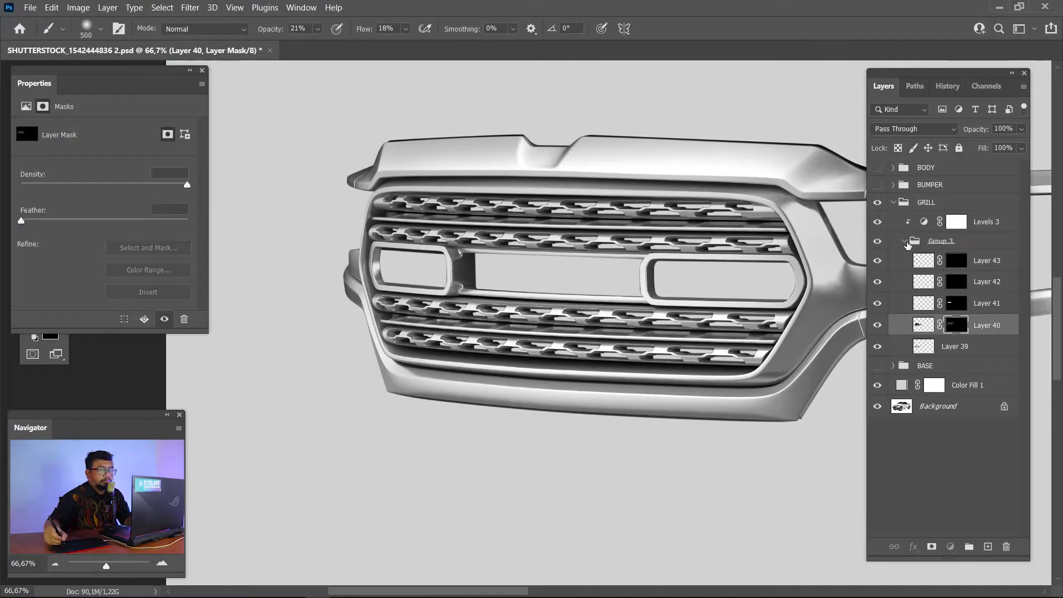
click(904, 241)
click(950, 546)
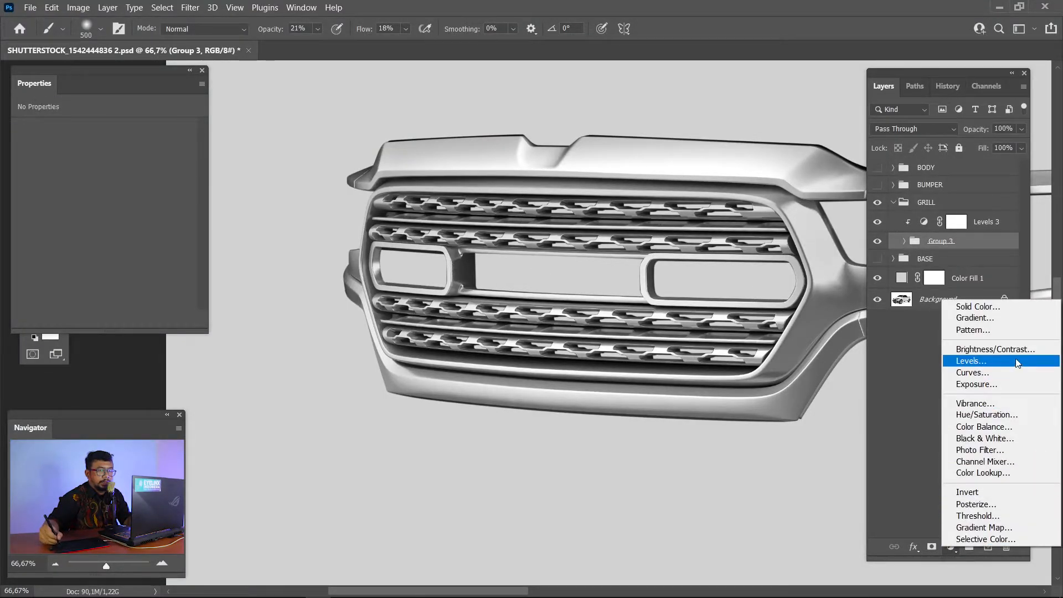
click(974, 349)
drag(83, 168, 87, 167)
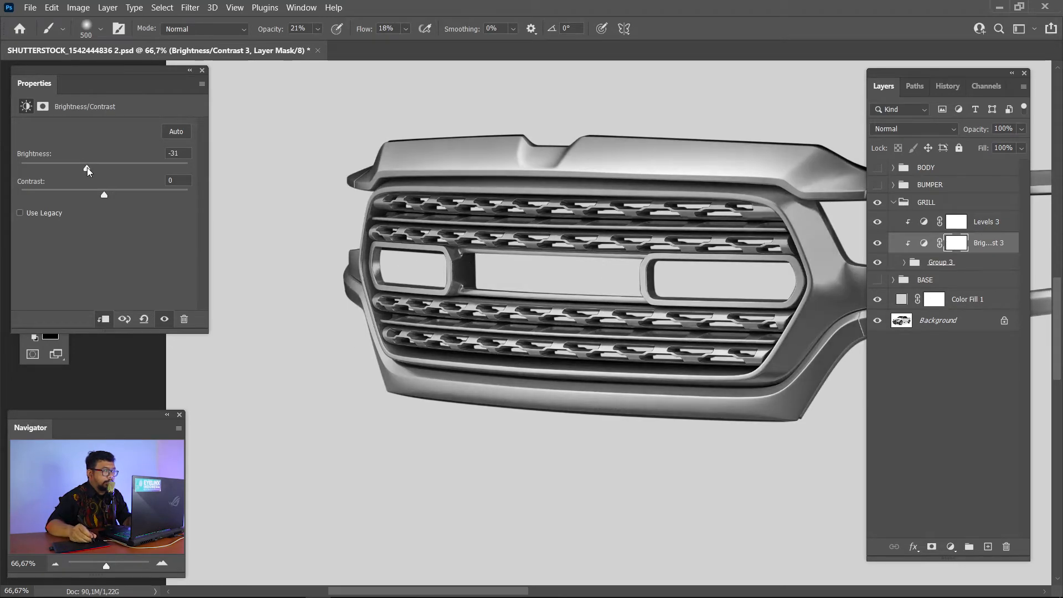
click(202, 71)
key(ctrl+minus)
key(ctrl+minus)
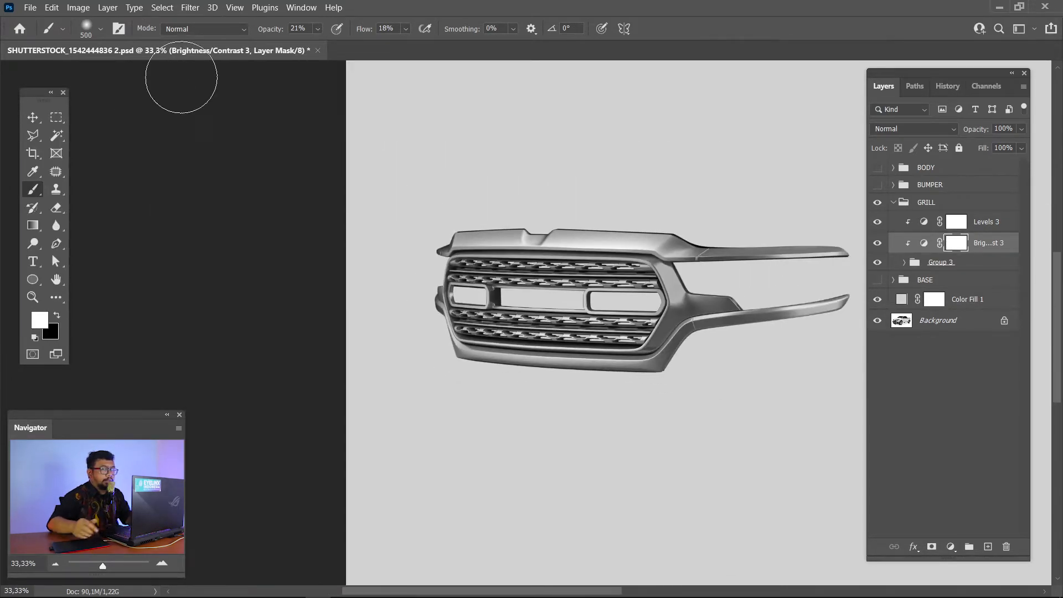
key(ctrl+i)
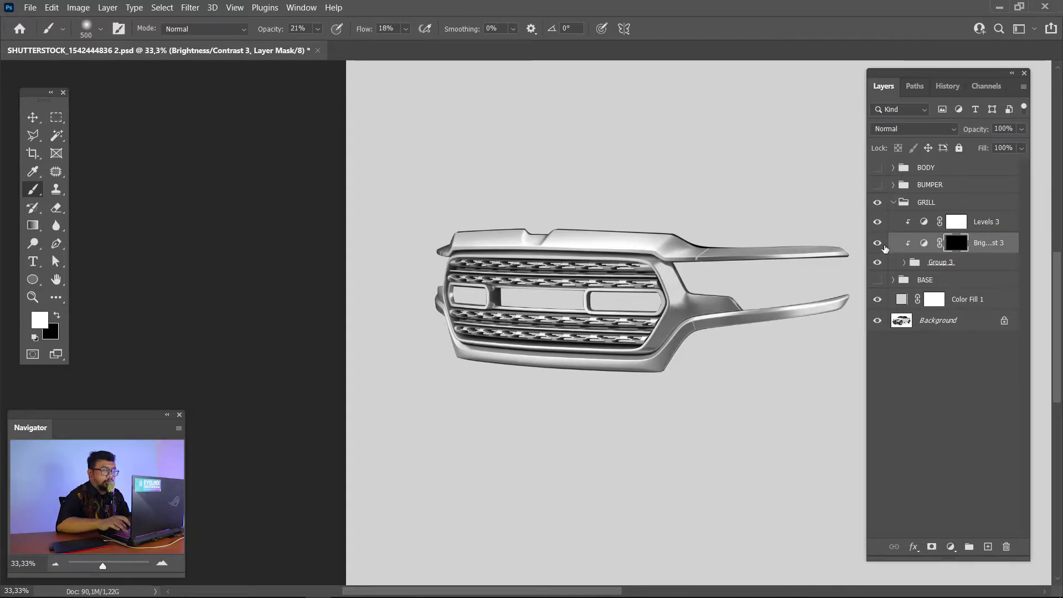
Paint white on the Brightness/Contrast 3 mask across the grille with a large soft brush at 67% opacity to darken the slats
key(bracketright)
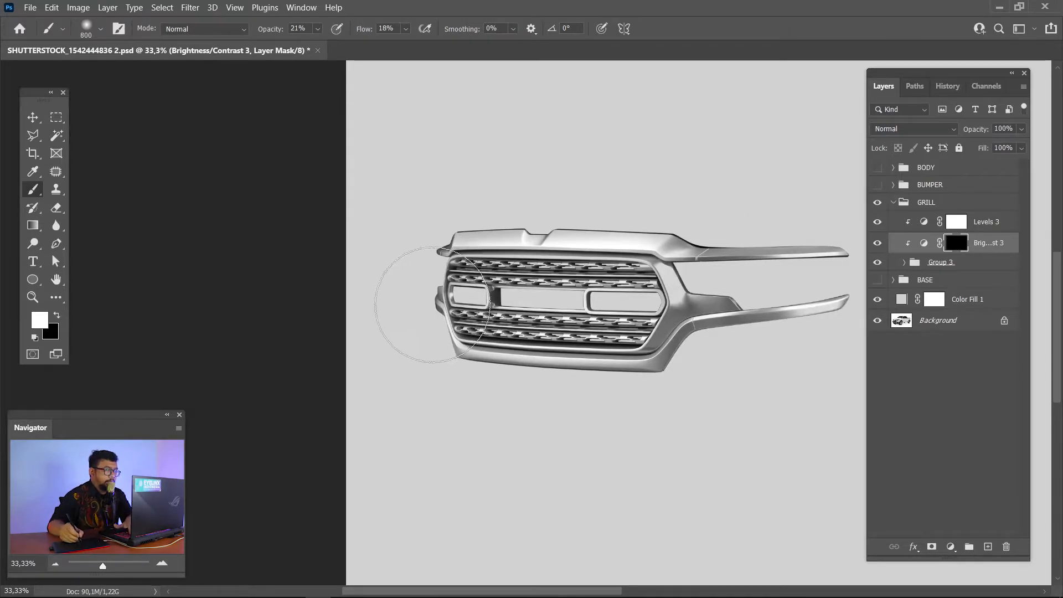
drag(285, 34, 336, 36)
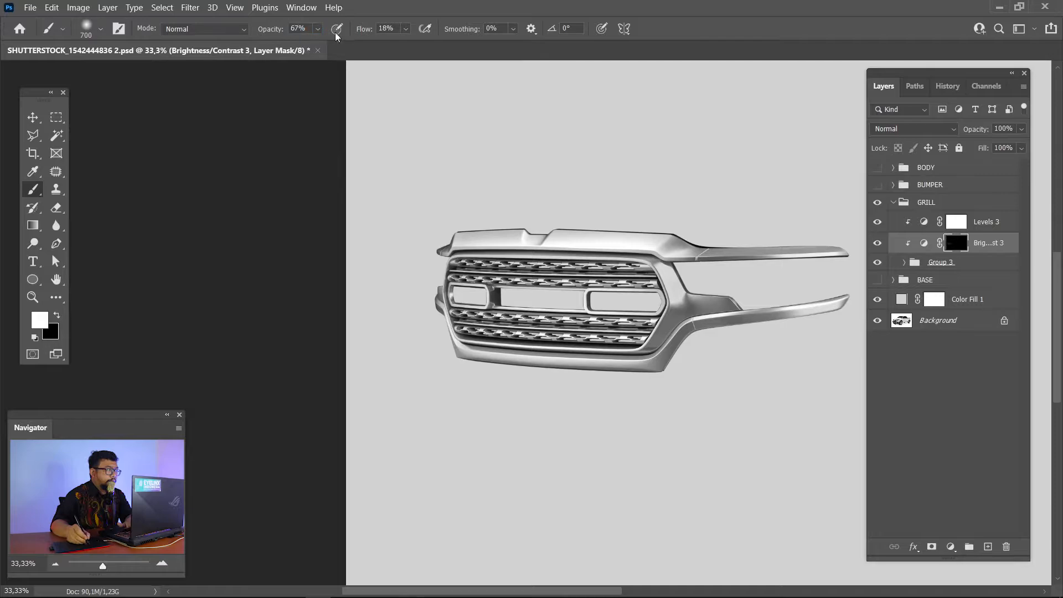
mouse_move(450, 322)
mouse_down()
mouse_move(659, 349)
mouse_move(643, 335)
mouse_up()
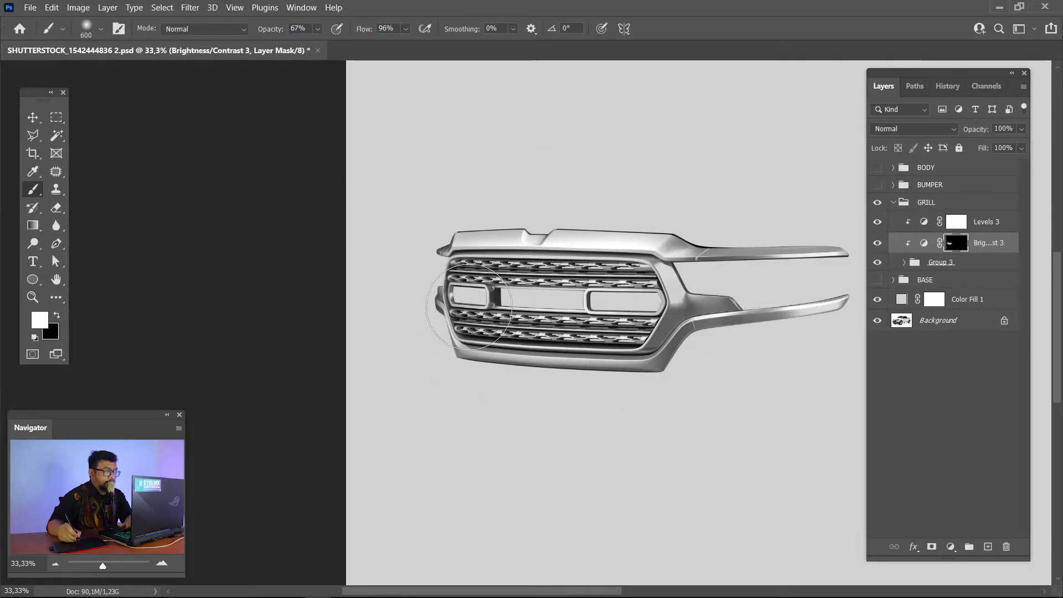
key(bracketleft)
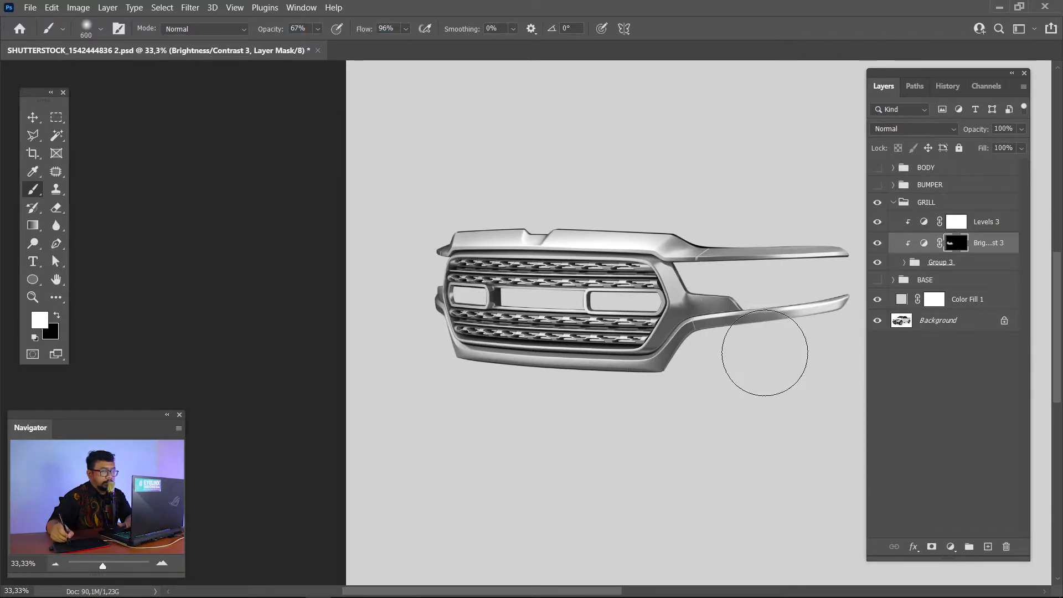
Paint black on the Brightness/Contrast 3 mask around the grille's right edge, undo the last stroke and restore white as the foreground
key(x)
drag(637, 307, 667, 287)
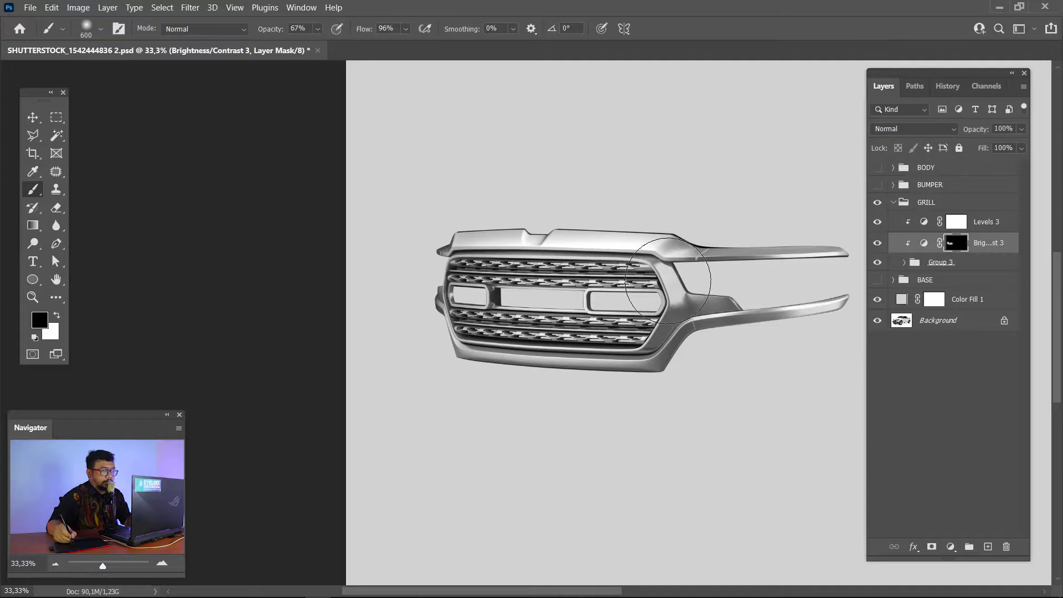
drag(667, 389, 389, 386)
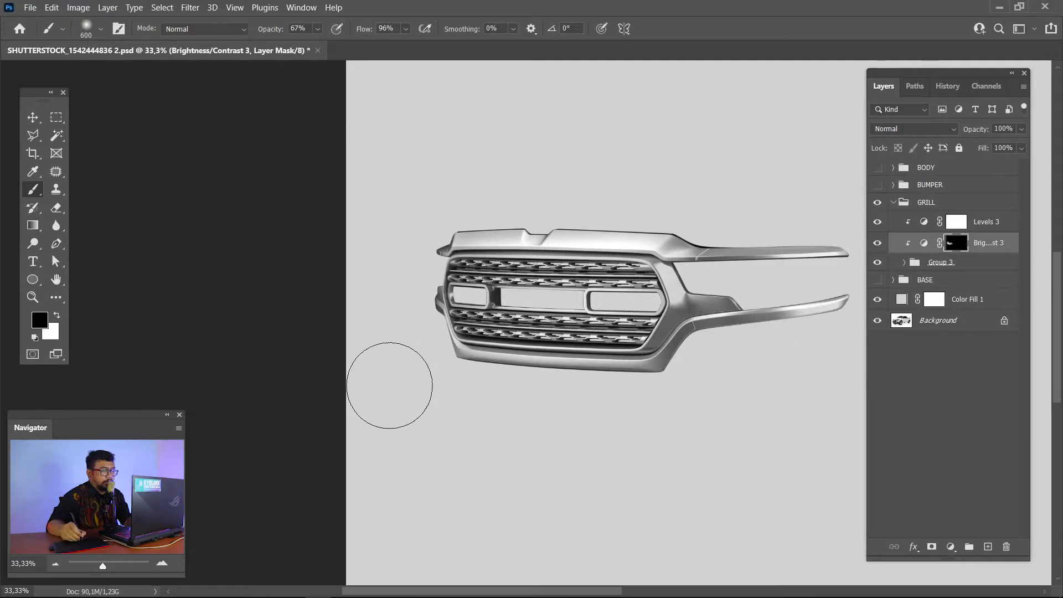
key(ctrl+z)
key(x)
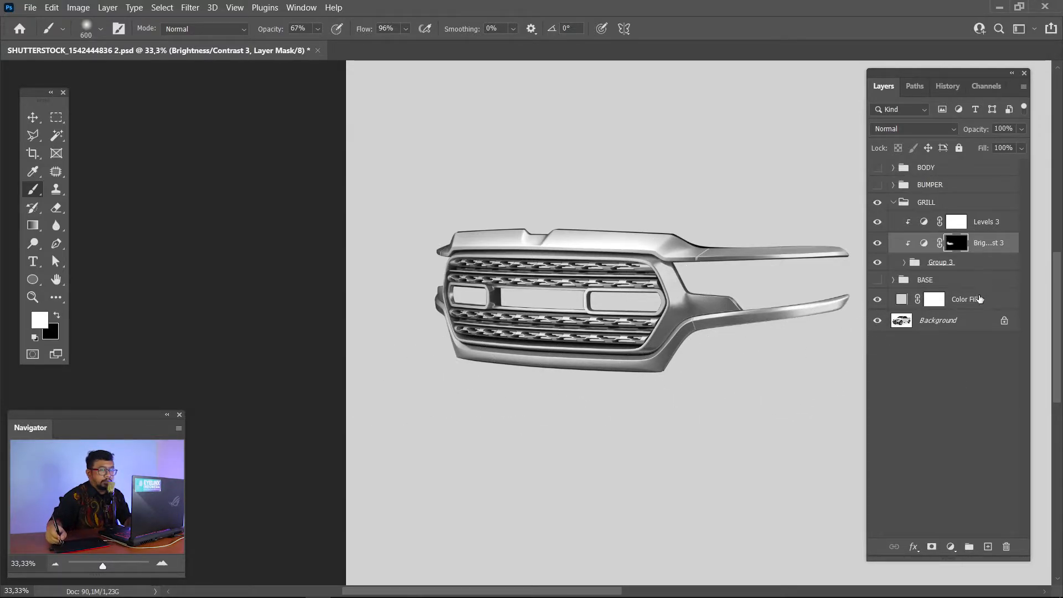
Add a second clipped Brightness/Contrast adjustment with brightness 51 and invert its mask to black
click(951, 546)
click(992, 349)
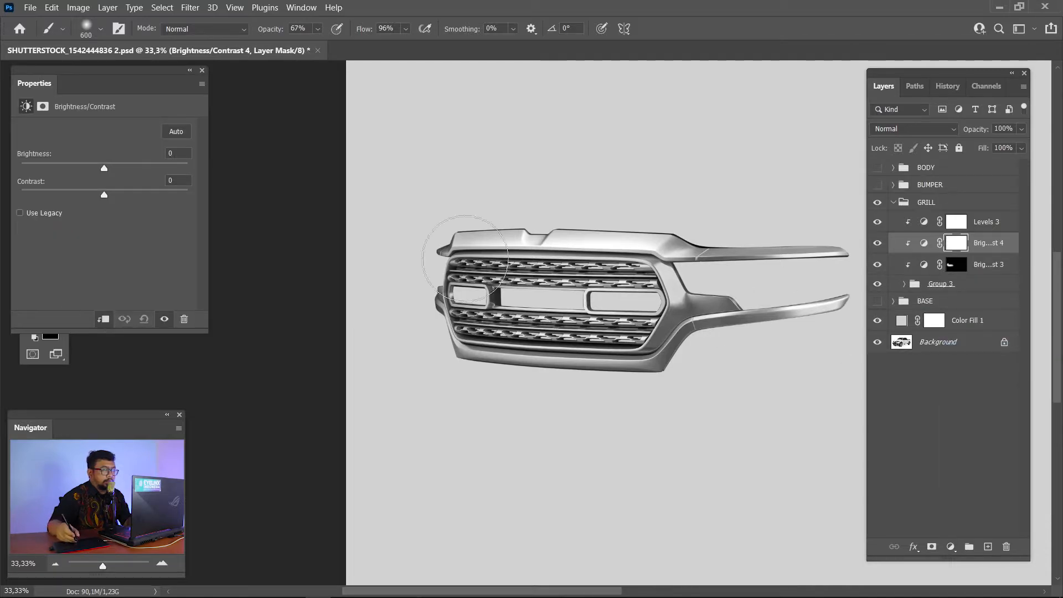
click(132, 166)
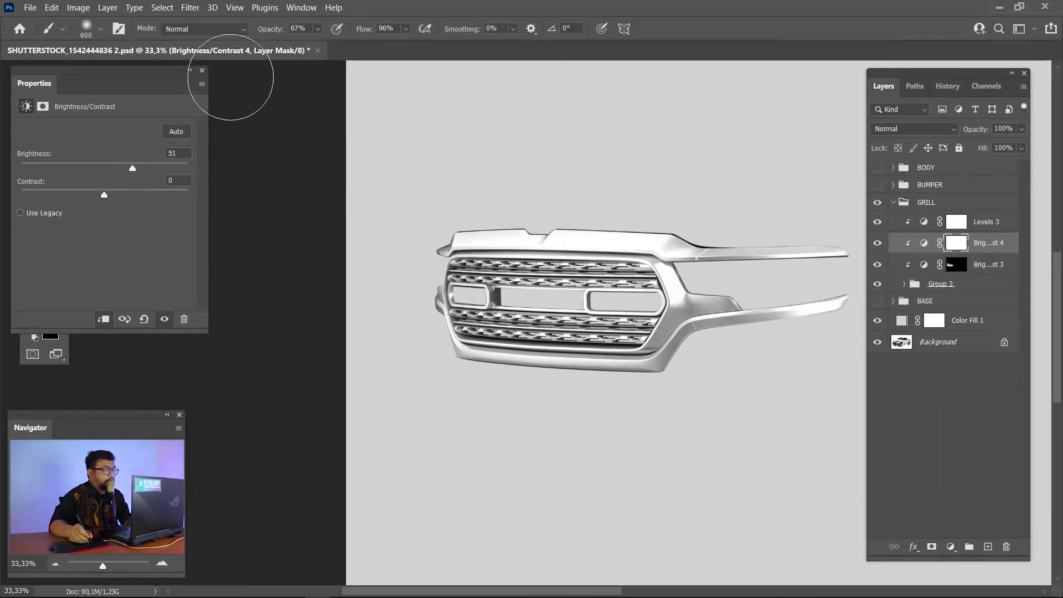
click(202, 71)
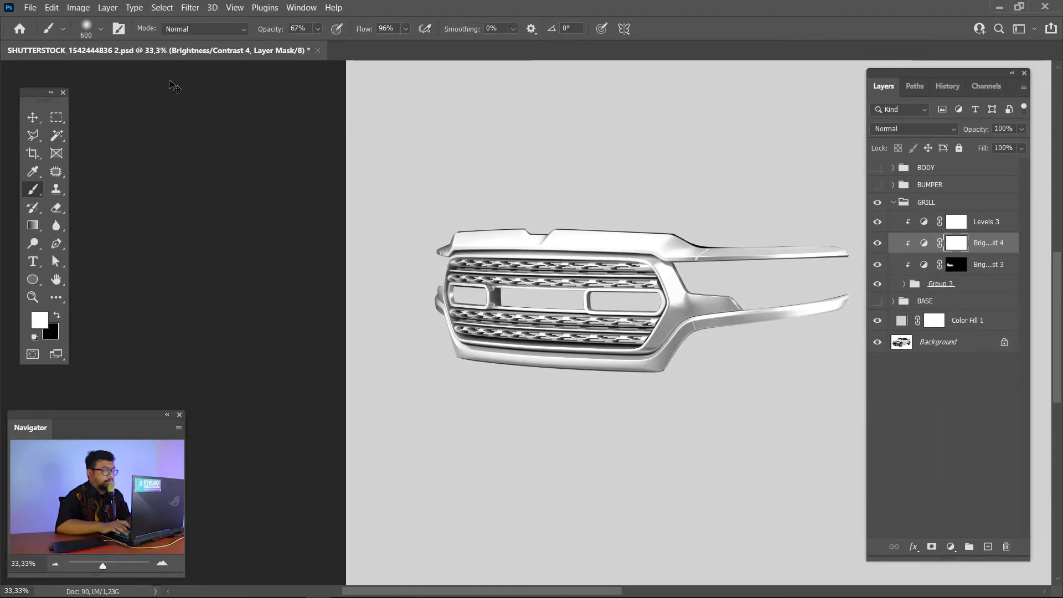
key(ctrl+i)
Dab white on the Brightness/Contrast 4 mask with a large soft brush to brighten the middle of the grille
key(bracketleft)
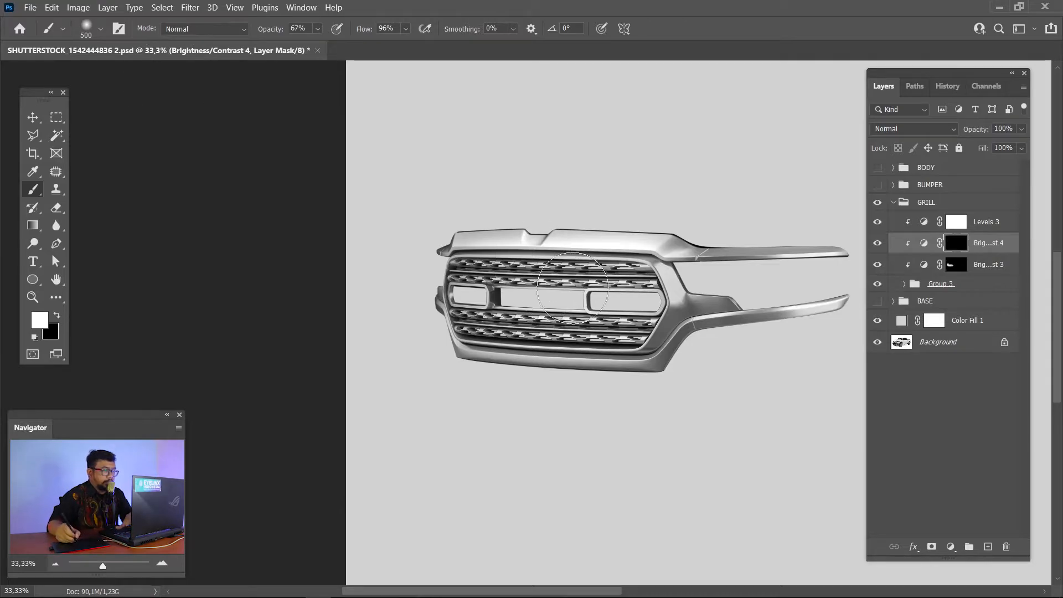
key(bracketright)
key(bracketright)
click(538, 306)
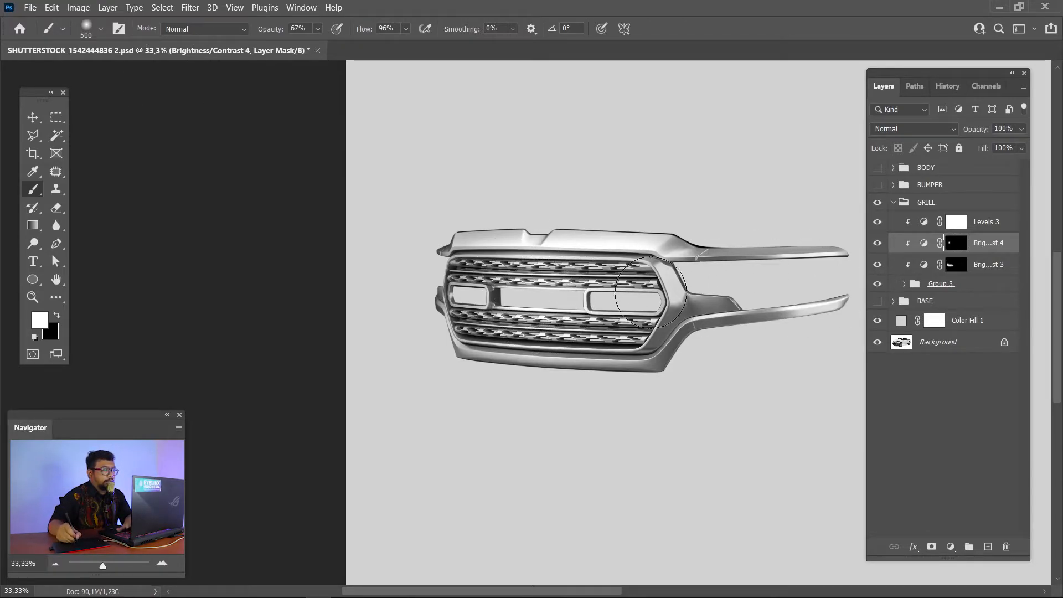
Select the Brightness/Contrast 3 mask, show the BASE group and compare the grille with and without Brightness/Contrast 4
key(alt+bracketleft)
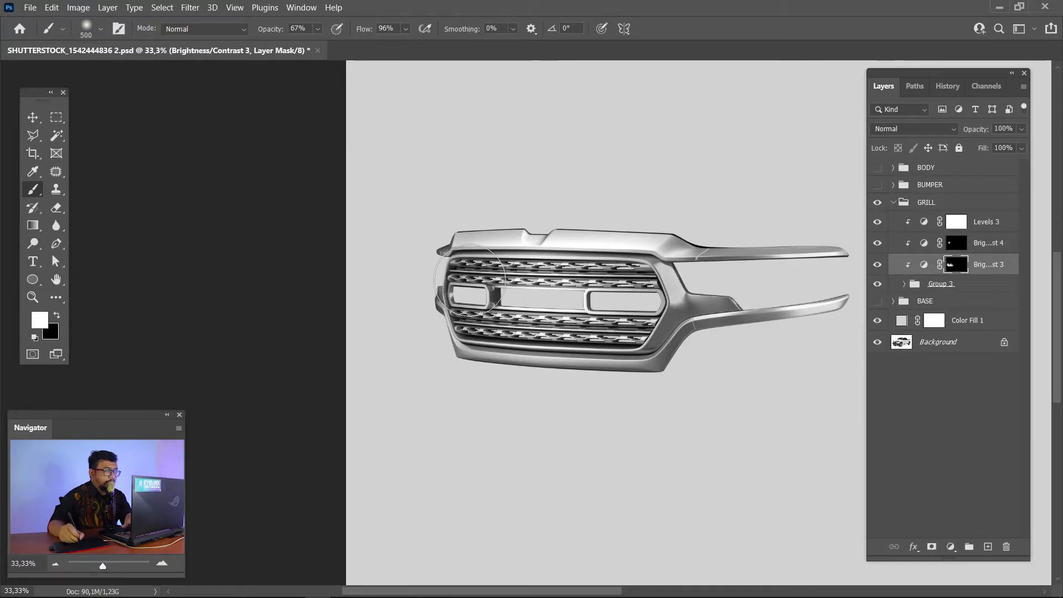
click(879, 304)
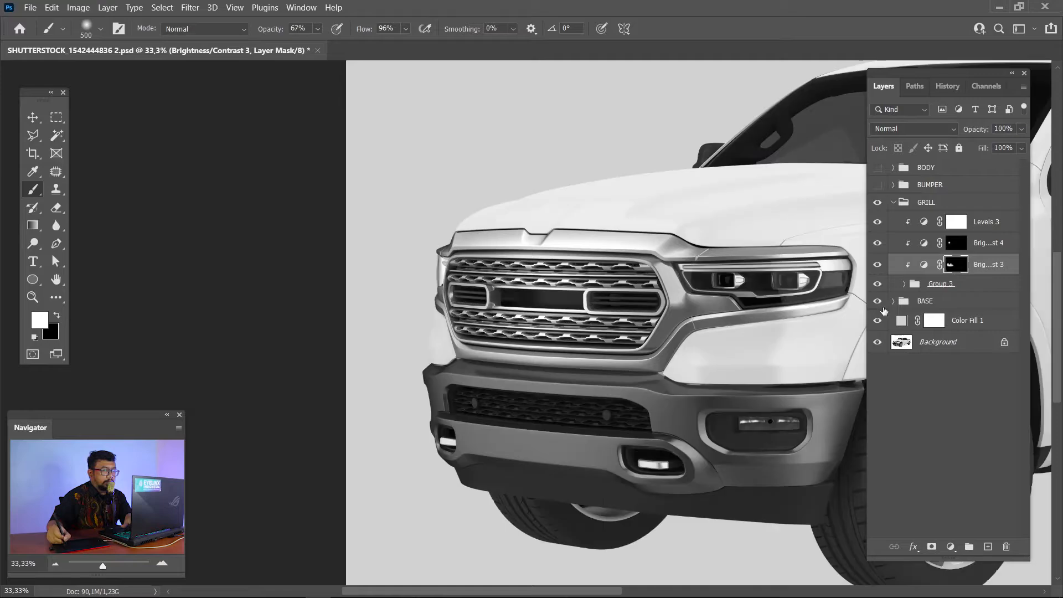
key(v)
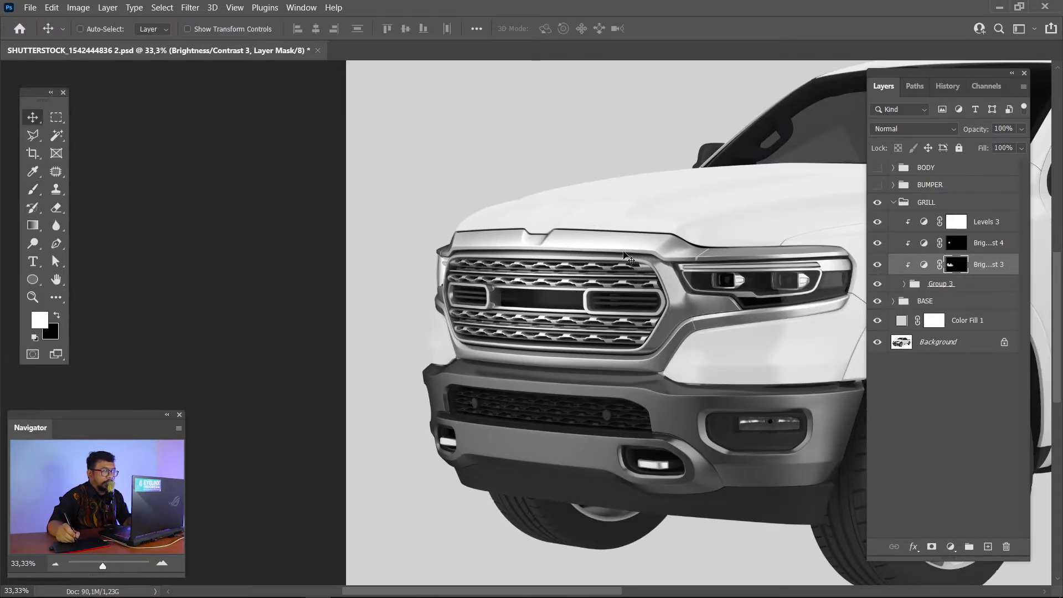
scroll(779, 298, right, 3)
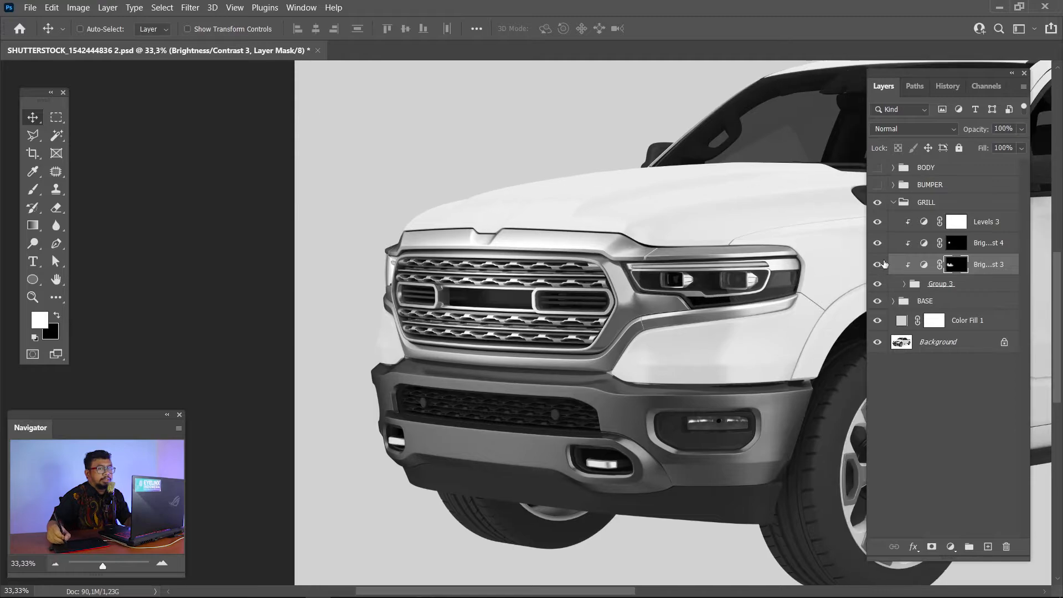
click(877, 243)
click(877, 242)
Expand Group 3, target Layer 40's mask and set the Brush to paint with black
click(904, 284)
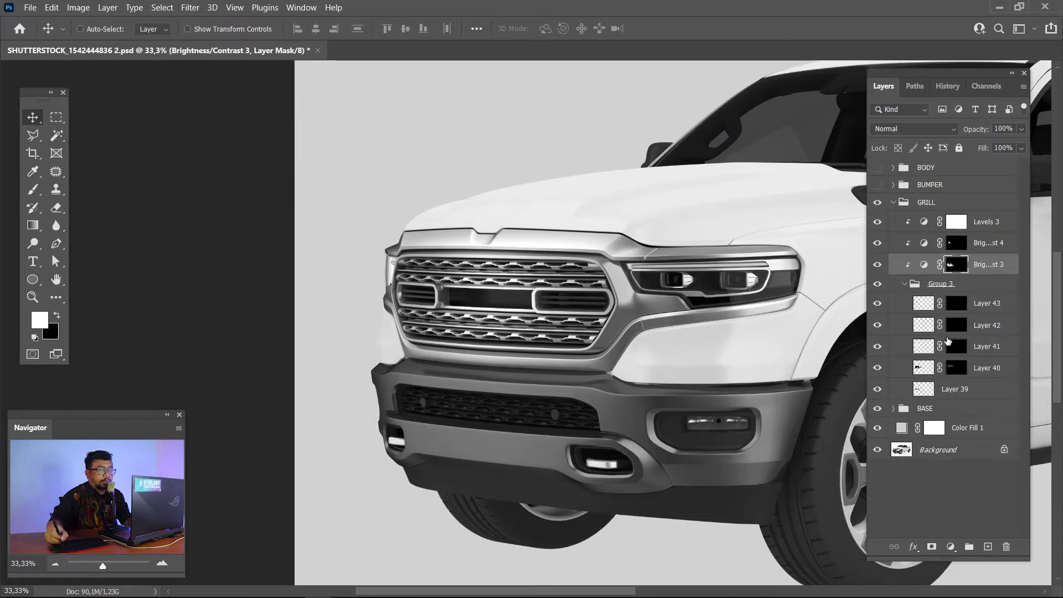
click(955, 367)
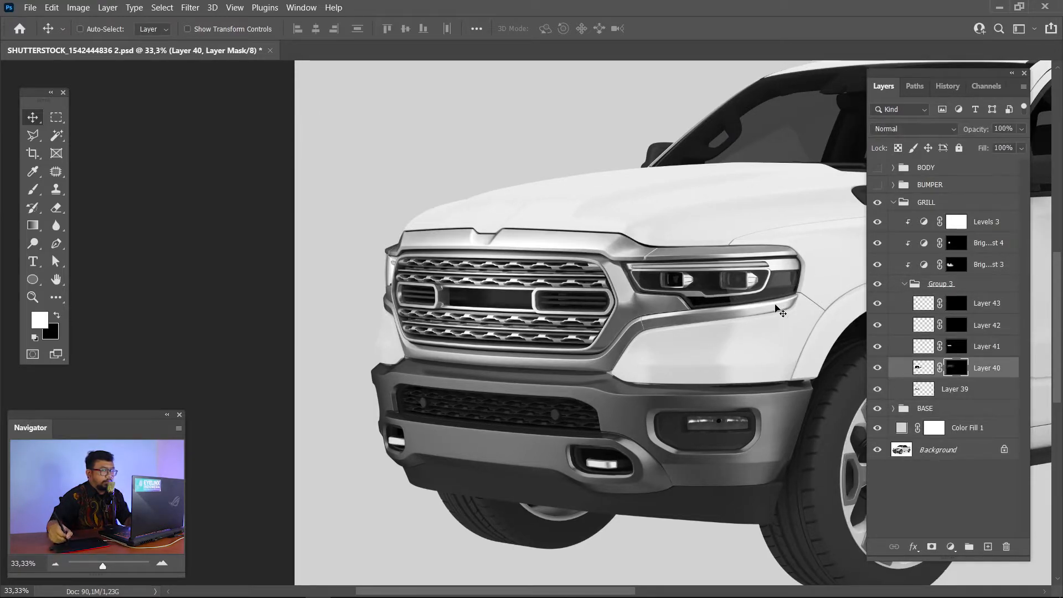
key(b)
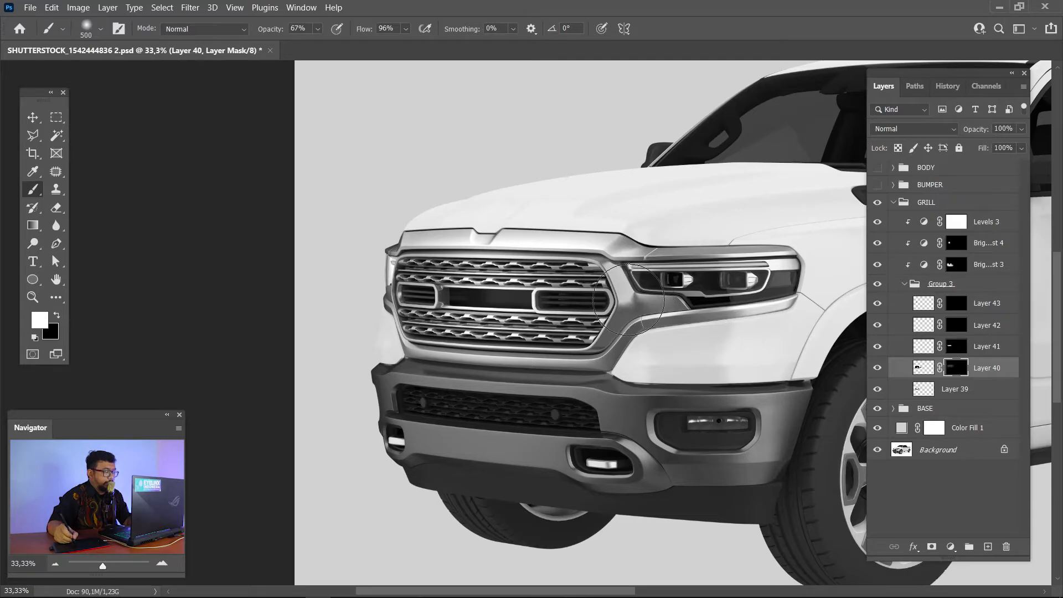
key(x)
key(bracketleft)
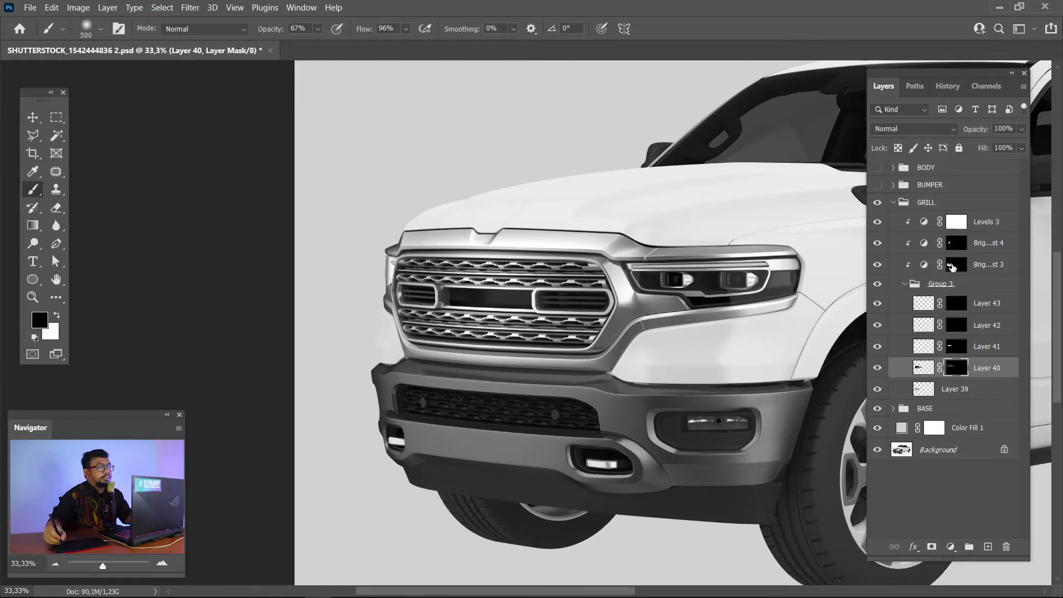
Compare the truck with and without the GRILL group, and check the effect of Levels 3 and Brightness/Contrast 3
click(893, 203)
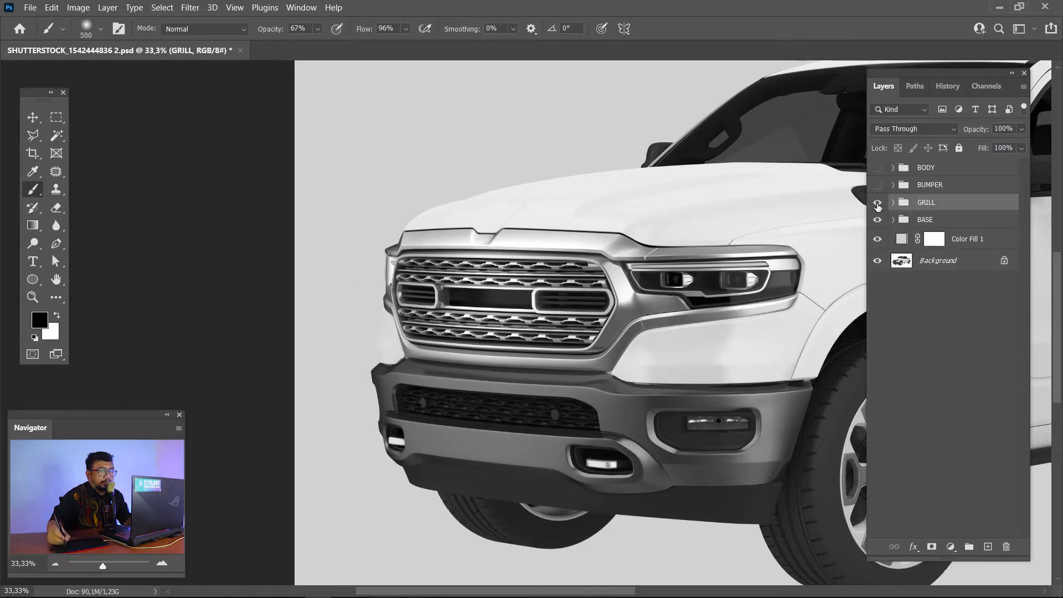
click(876, 203)
click(877, 203)
click(876, 203)
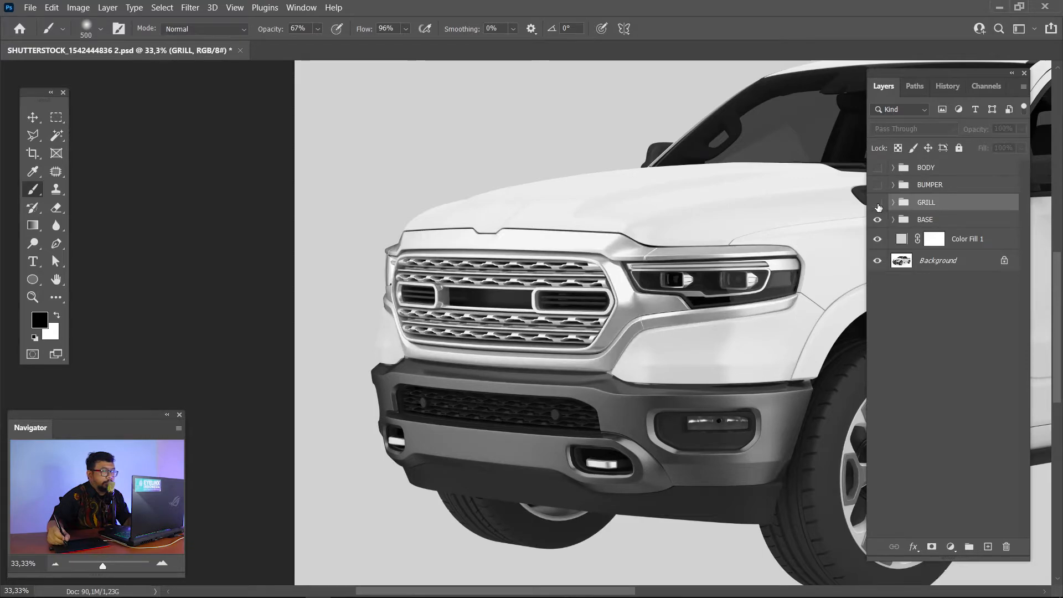
click(877, 204)
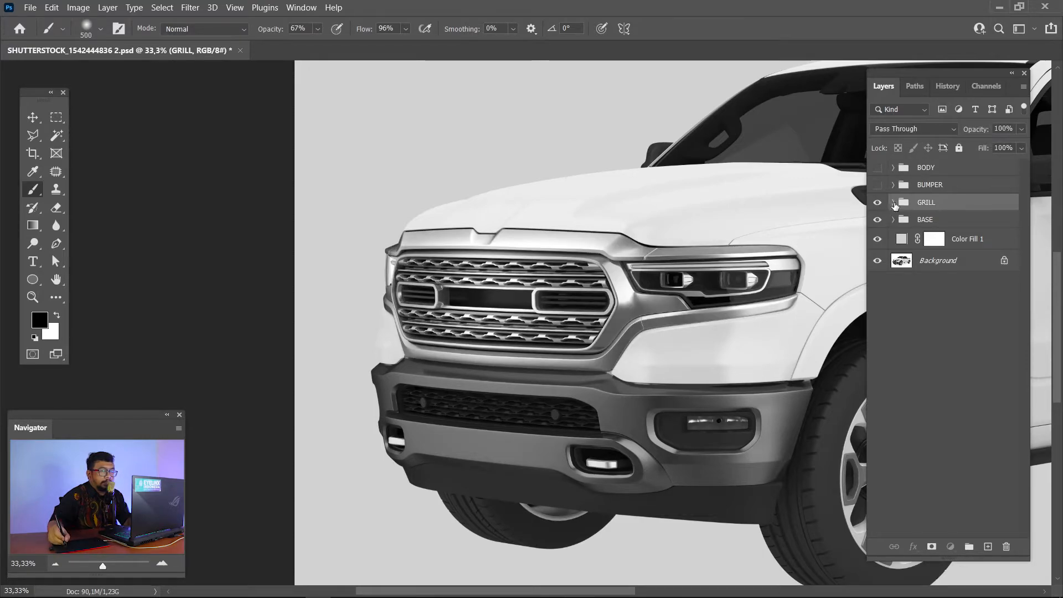
click(892, 203)
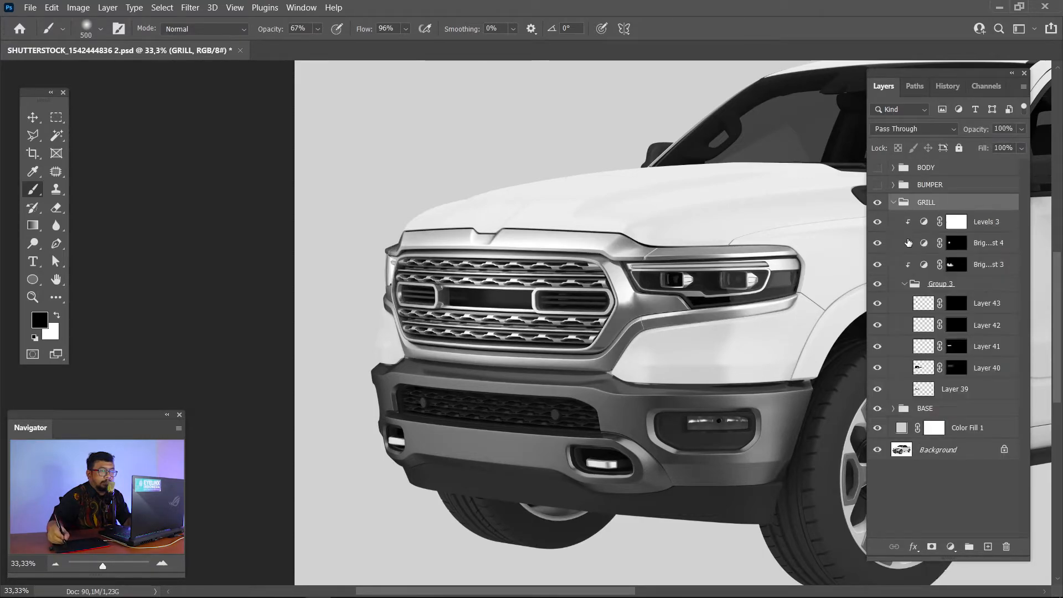
click(877, 222)
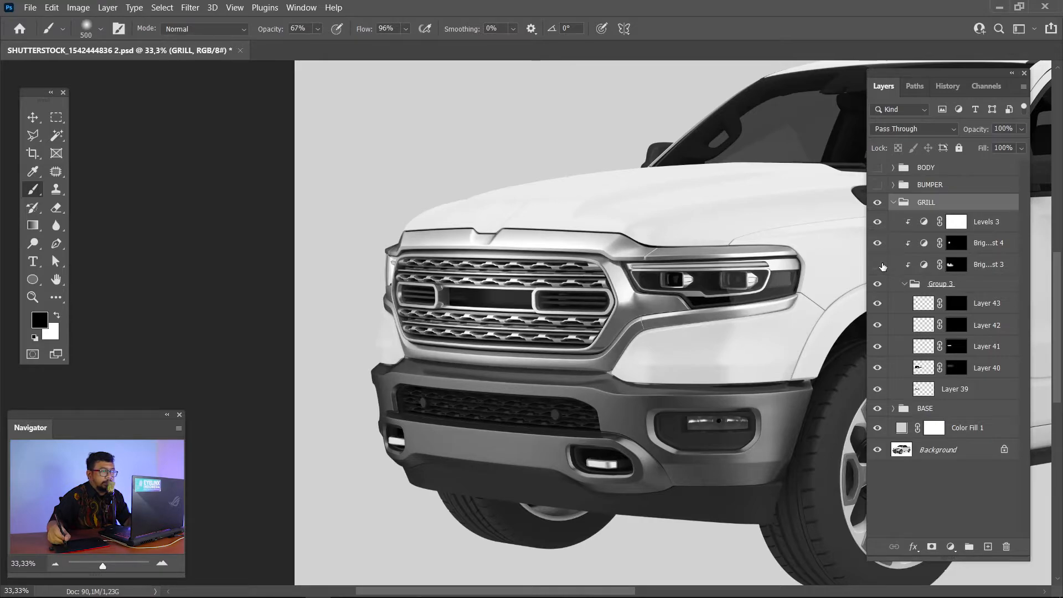
click(877, 264)
Paint black on the Brightness/Contrast 3 mask along the grille's lower frame and lower right corner with the 500 px soft brush
click(956, 265)
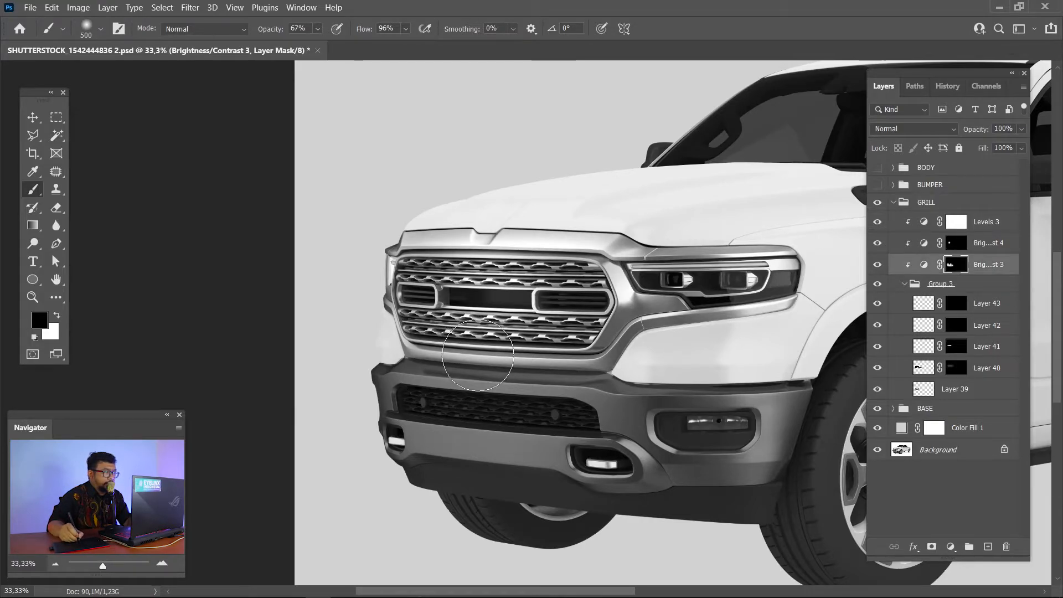
click(477, 355)
drag(485, 362, 496, 362)
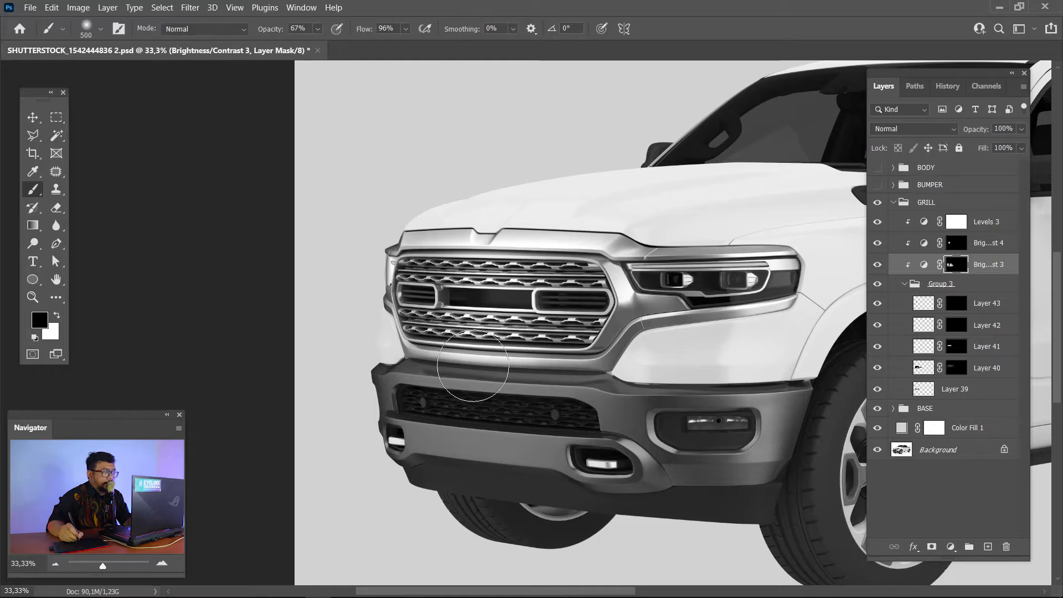
drag(572, 343, 593, 325)
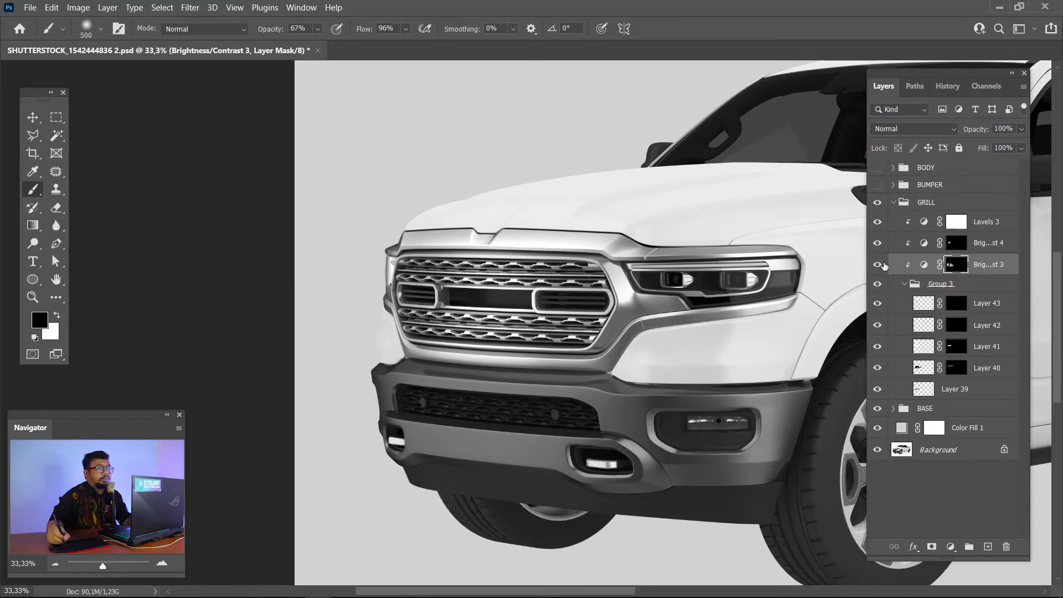
Toggle the GRILL group's visibility to review the retouched lower frame against the base image
click(880, 203)
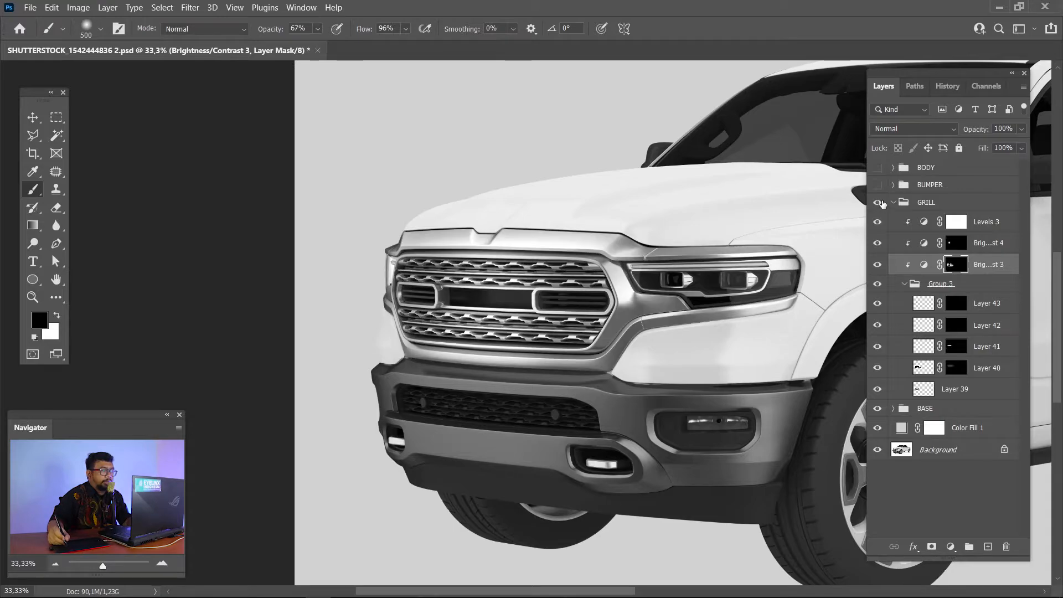
click(880, 204)
click(878, 203)
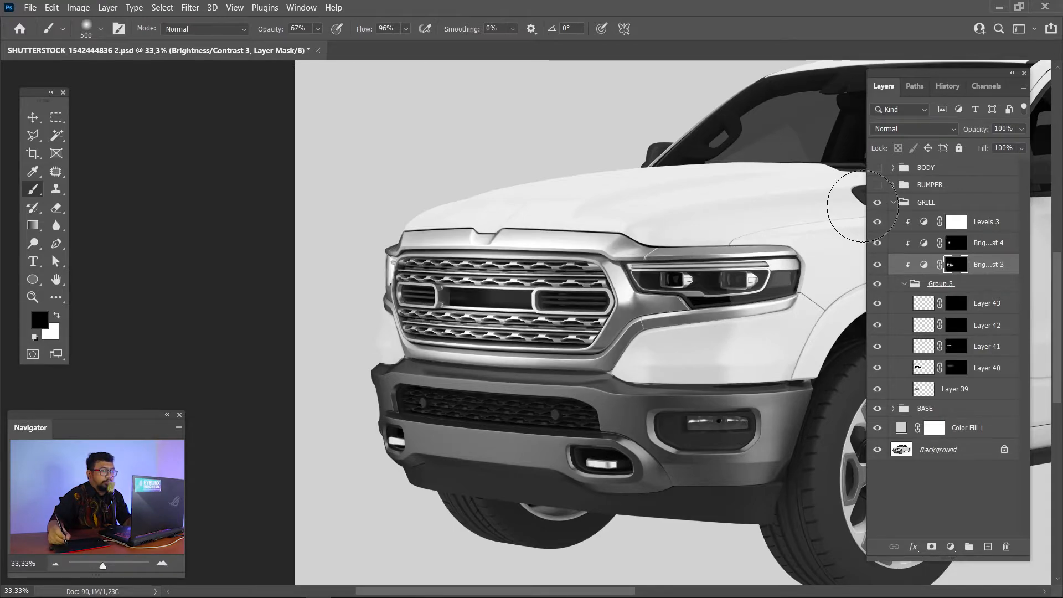
Collapse the GRILL group and examine the front wheel close up as well as the whole truck
scroll(825, 213, down, 2)
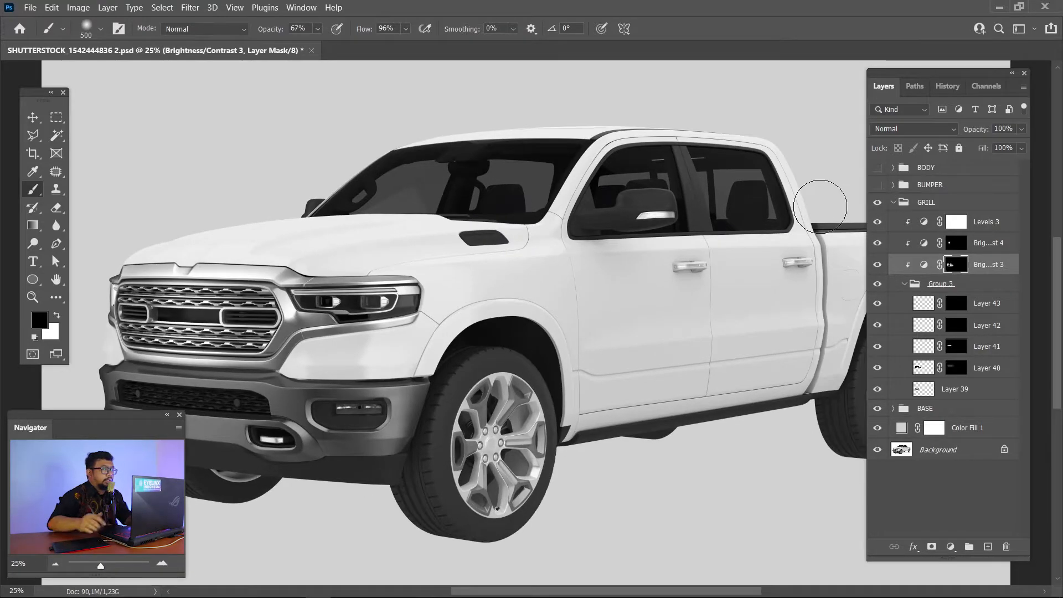
scroll(771, 277, up, 1)
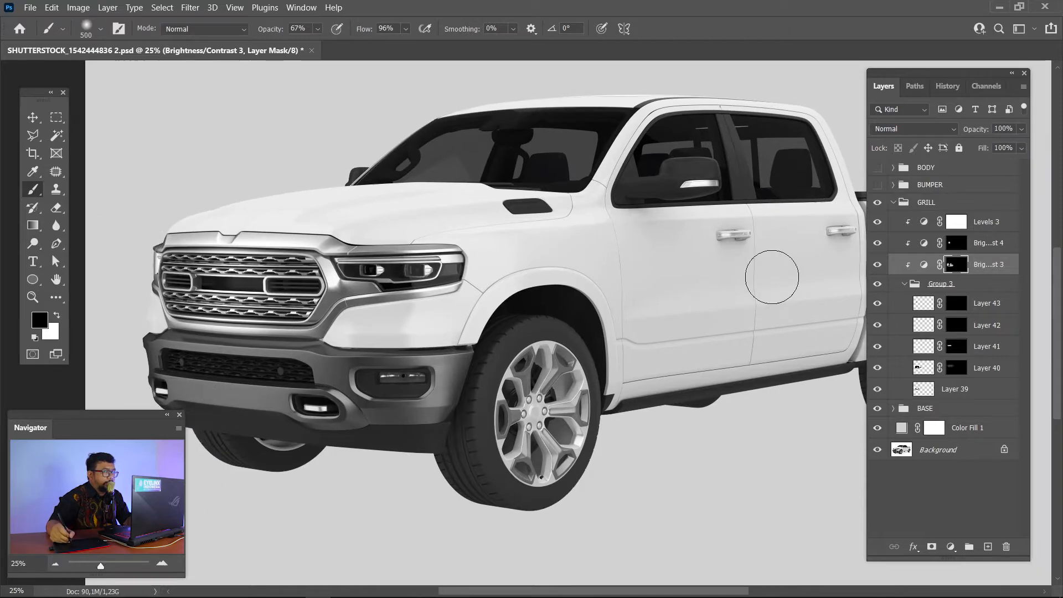
click(893, 202)
mouse_move(511, 309)
mouse_down()
mouse_move(437, 298)
mouse_move(550, 405)
mouse_up()
key(z)
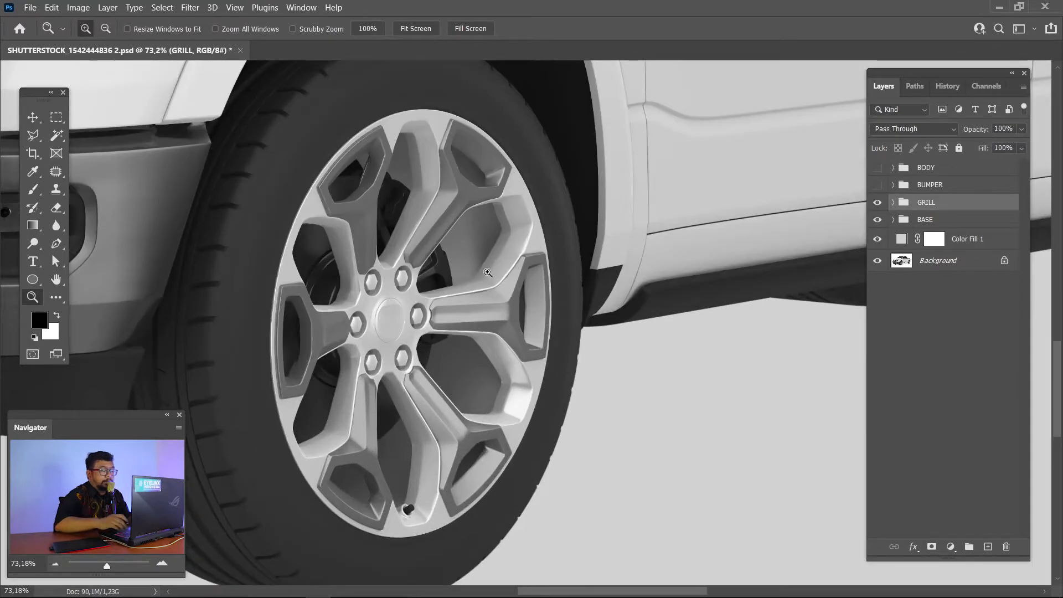
key(ctrl+minus)
key(ctrl+minus)
key(ctrl+minus)
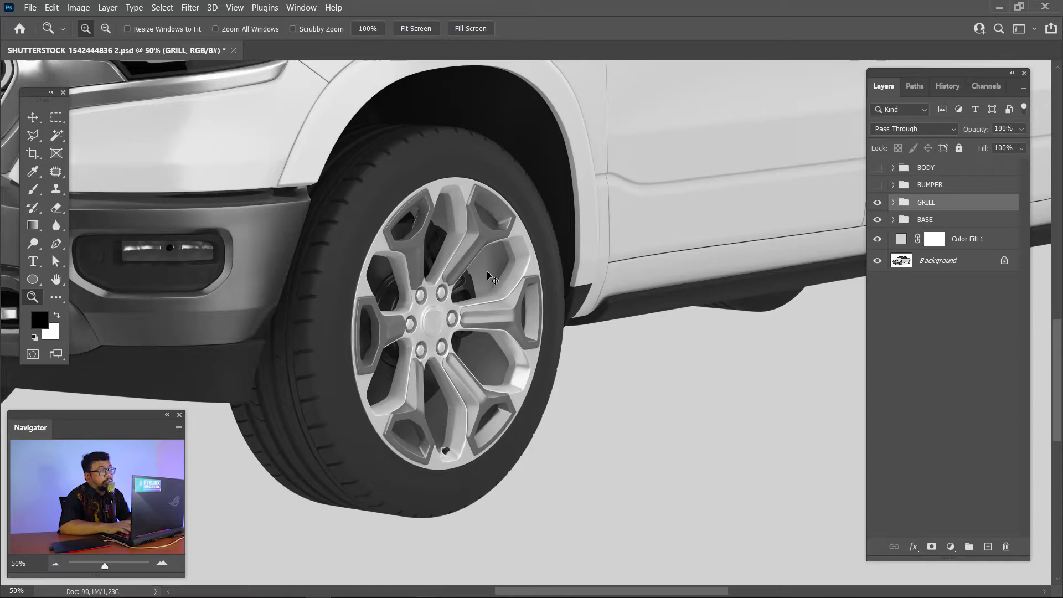
key(ctrl+minus)
key(ctrl+minus)
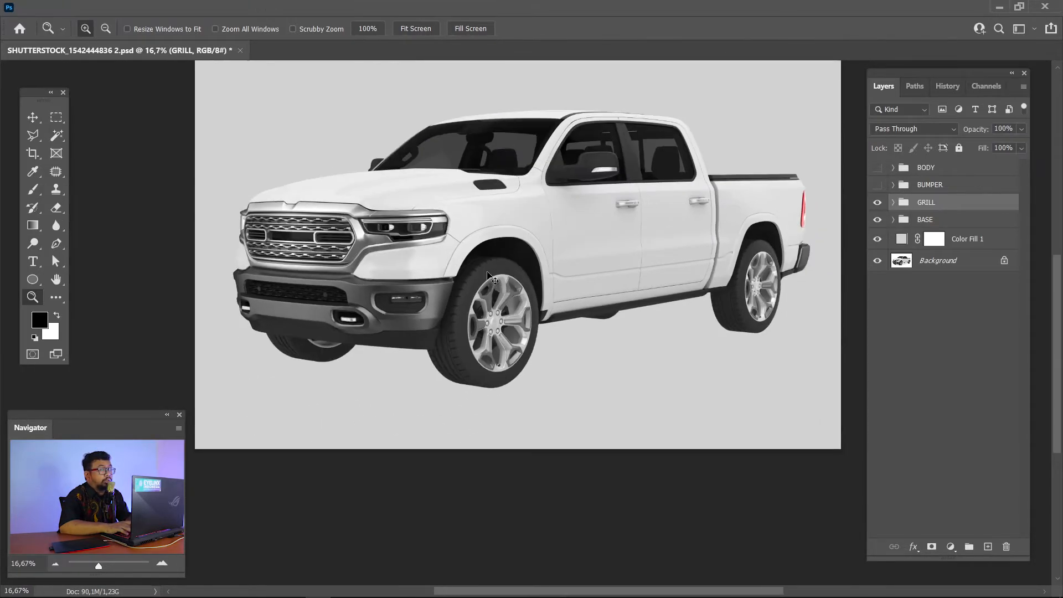
drag(670, 324, 594, 321)
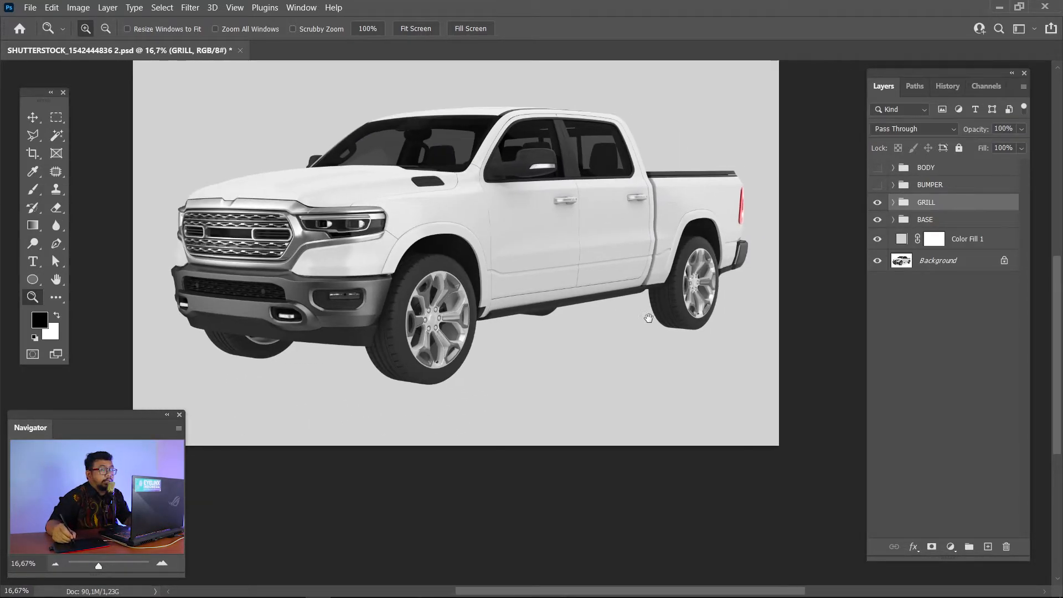
Target Layer 1 inside the BASE group and load the velg path as a selection around the wheel rims
click(897, 221)
click(893, 221)
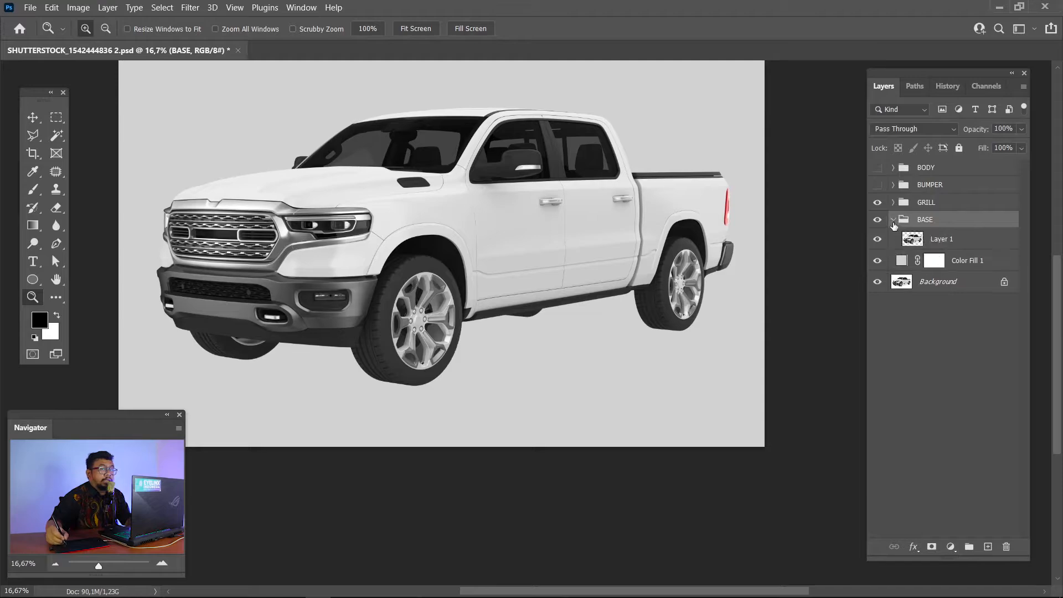
click(935, 244)
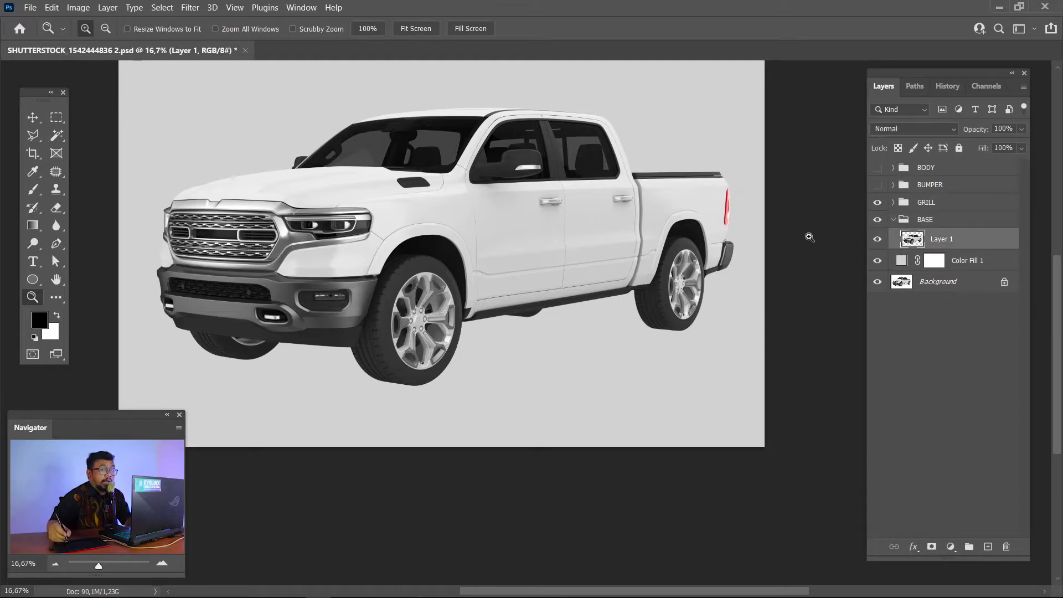
click(911, 87)
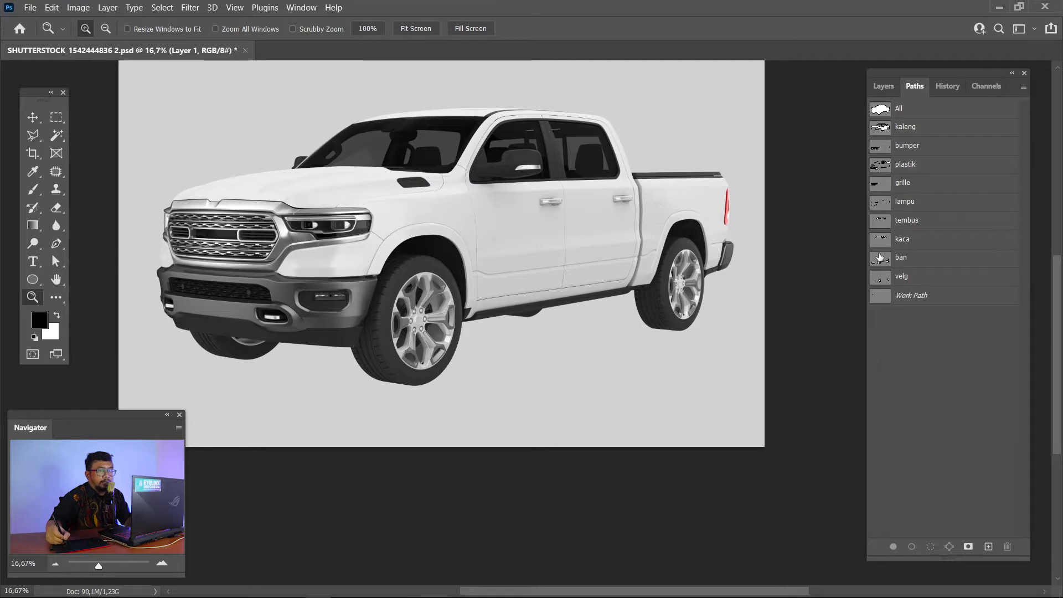
ctrl+click(881, 282)
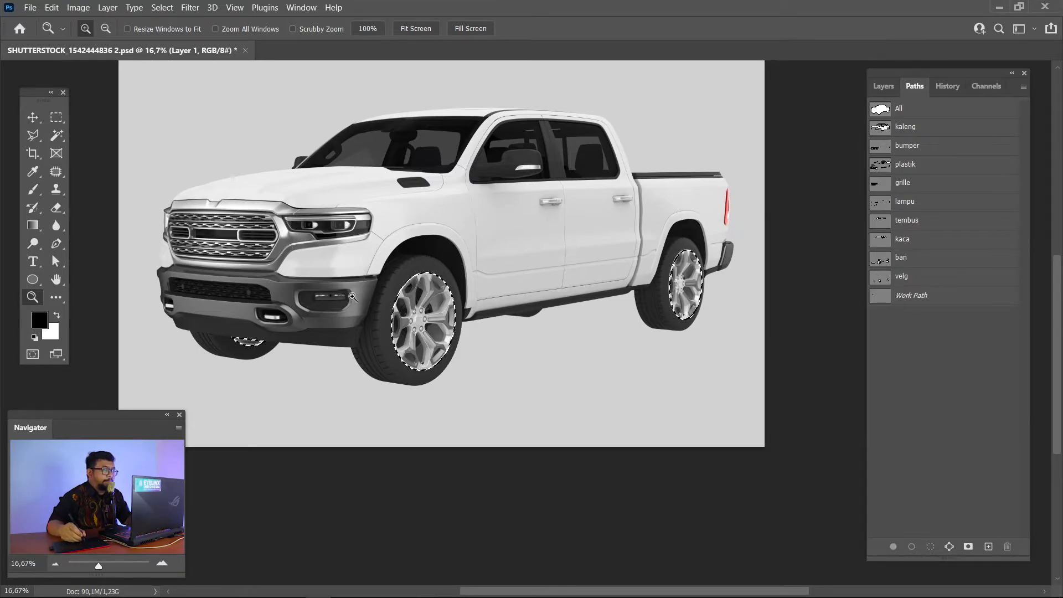
click(883, 87)
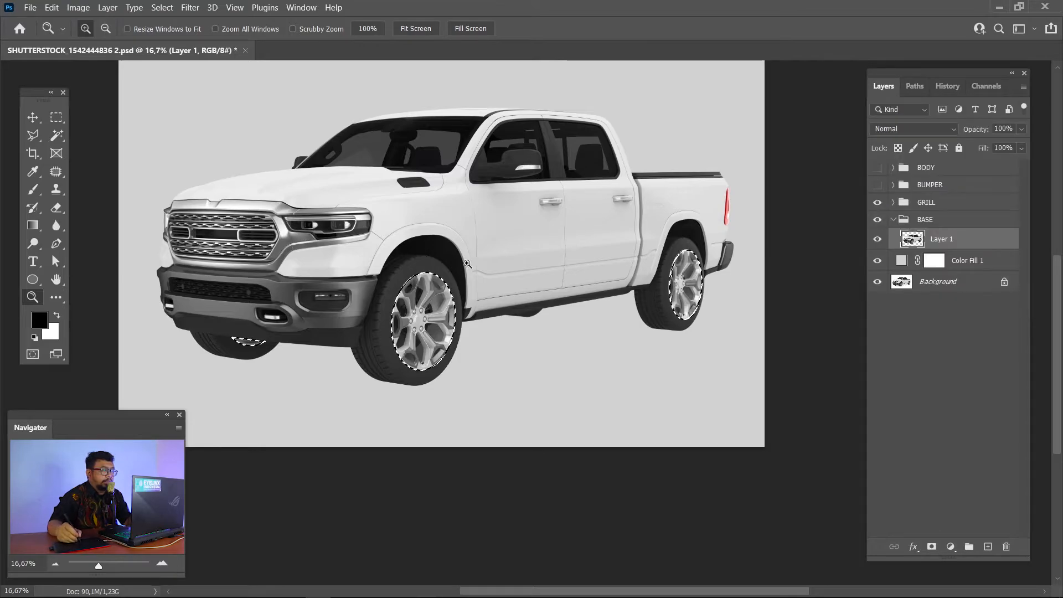
Feather the rim selection by 0,5 pixels
key(m)
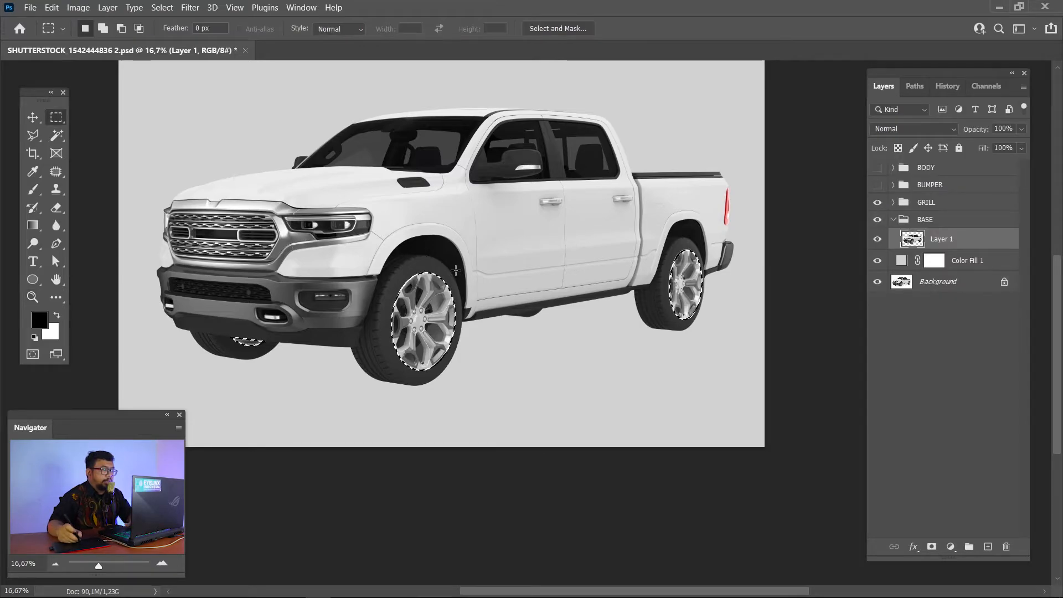
right_click(430, 300)
click(460, 331)
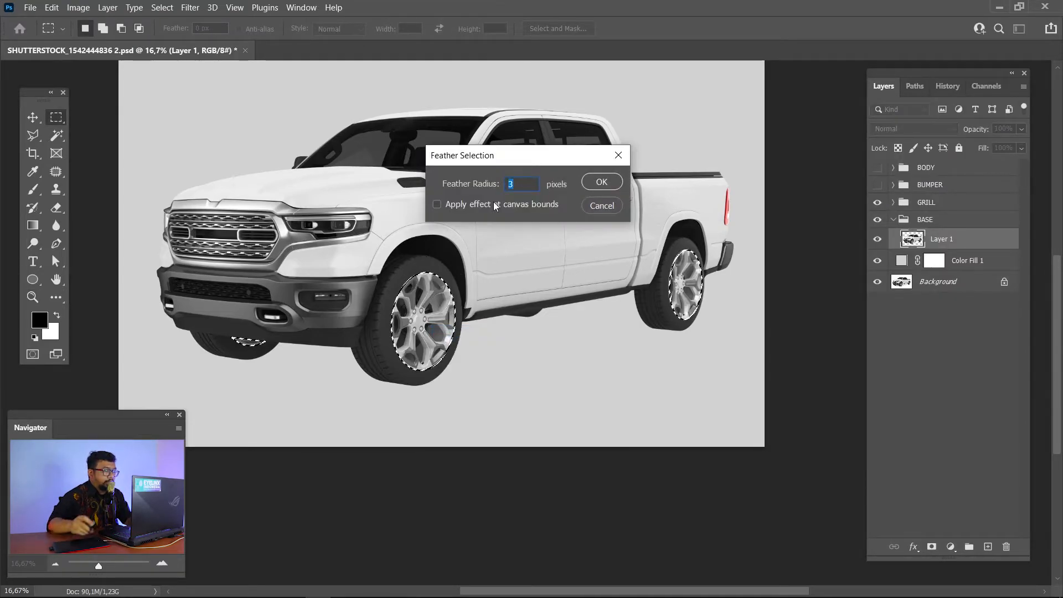
text(0,5)
key(Return)
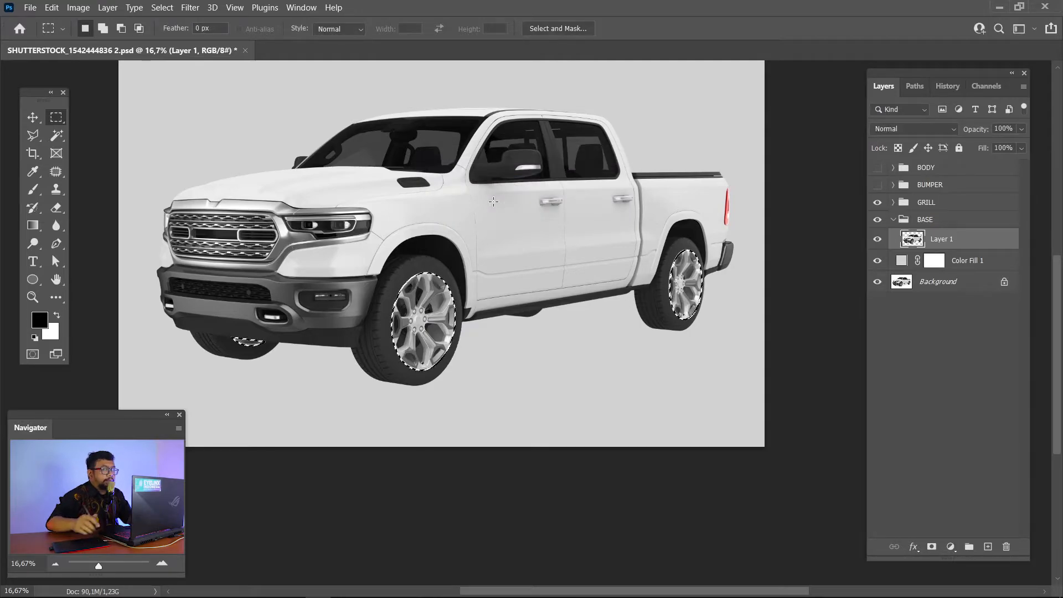
Copy the selected rims to a new layer and put it in its own group named VELG above BASE
right_click(425, 327)
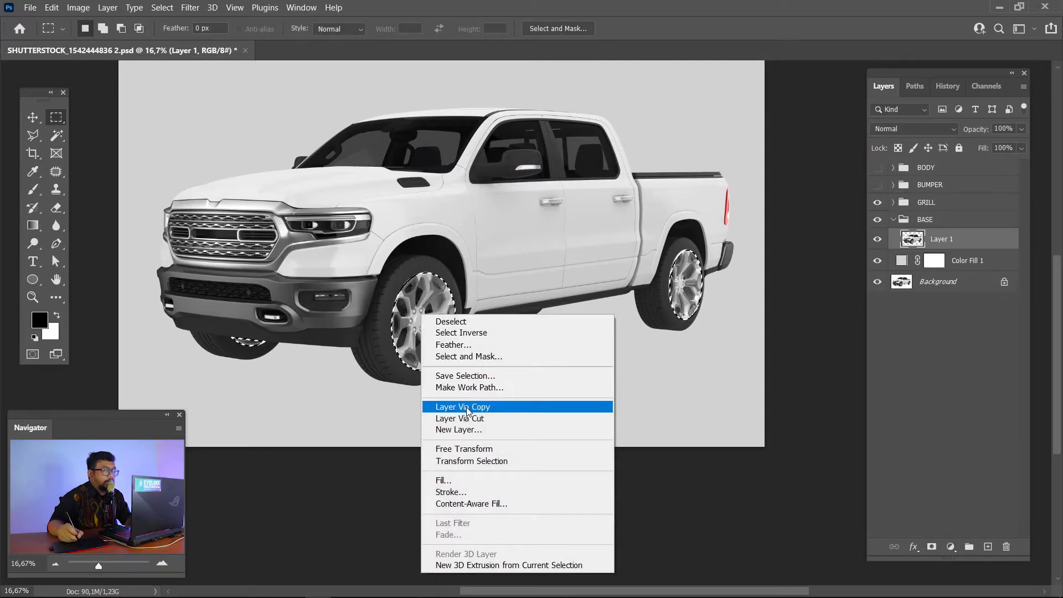
click(498, 408)
drag(948, 247, 969, 546)
click(894, 242)
double_click(932, 220)
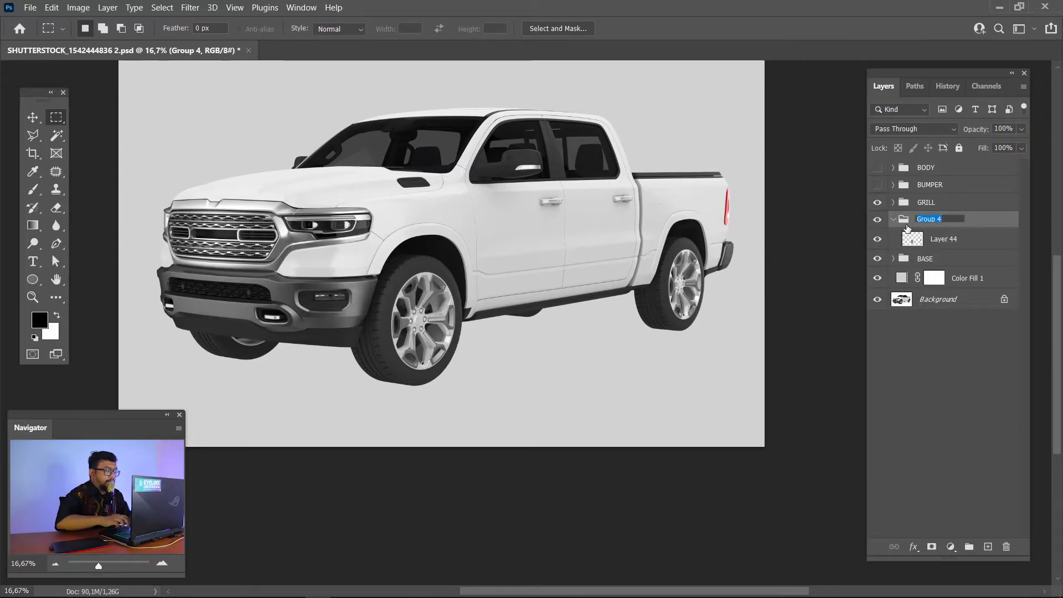
text(VELG)
key(Return)
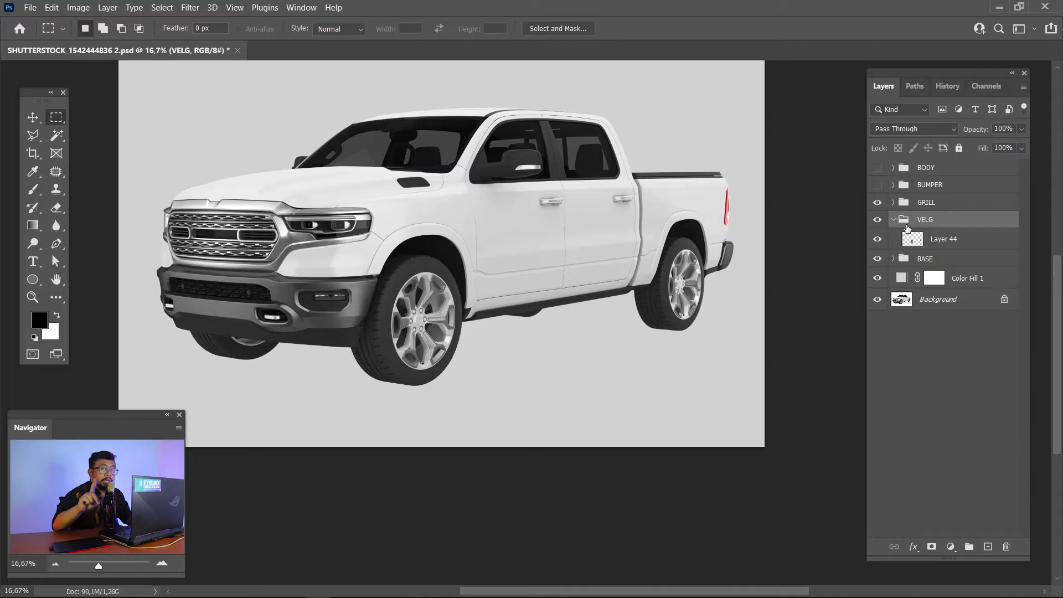
Load Layer 44's outline as a selection to check the copied rims, and deselect it
key(v)
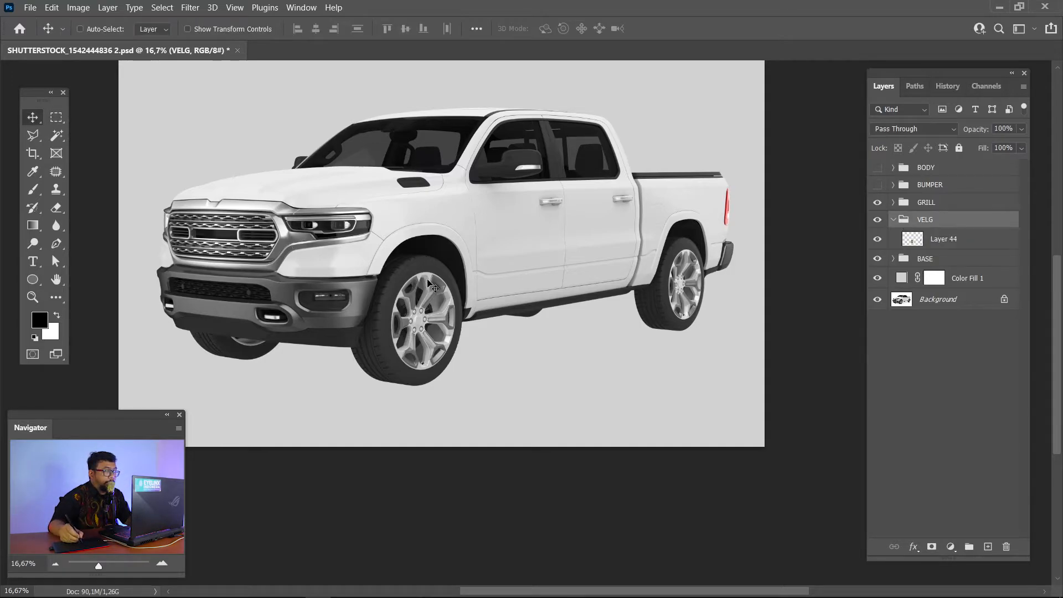
ctrl+click(912, 239)
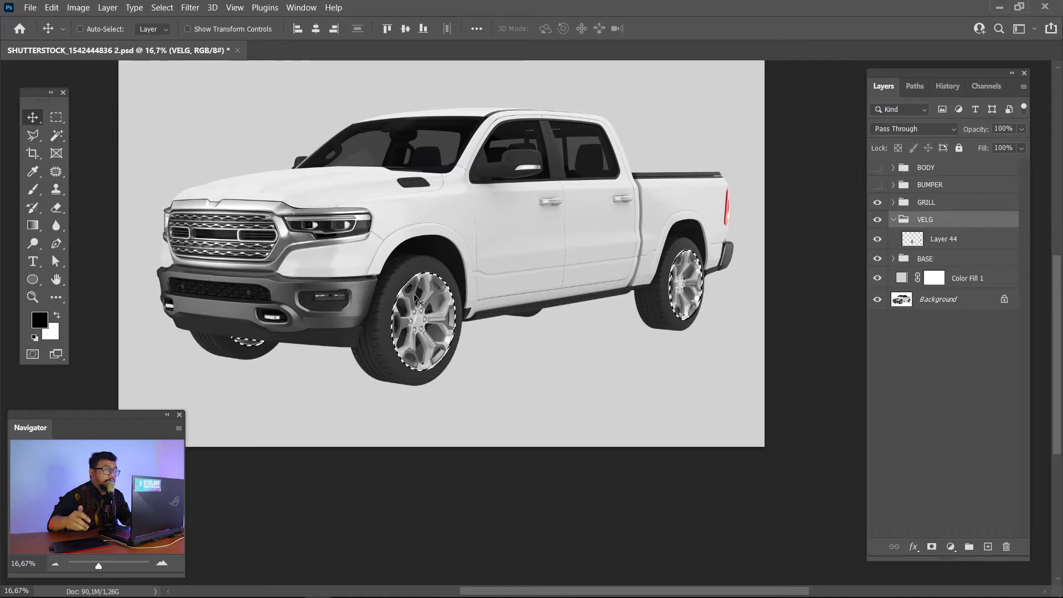
key(ctrl+d)
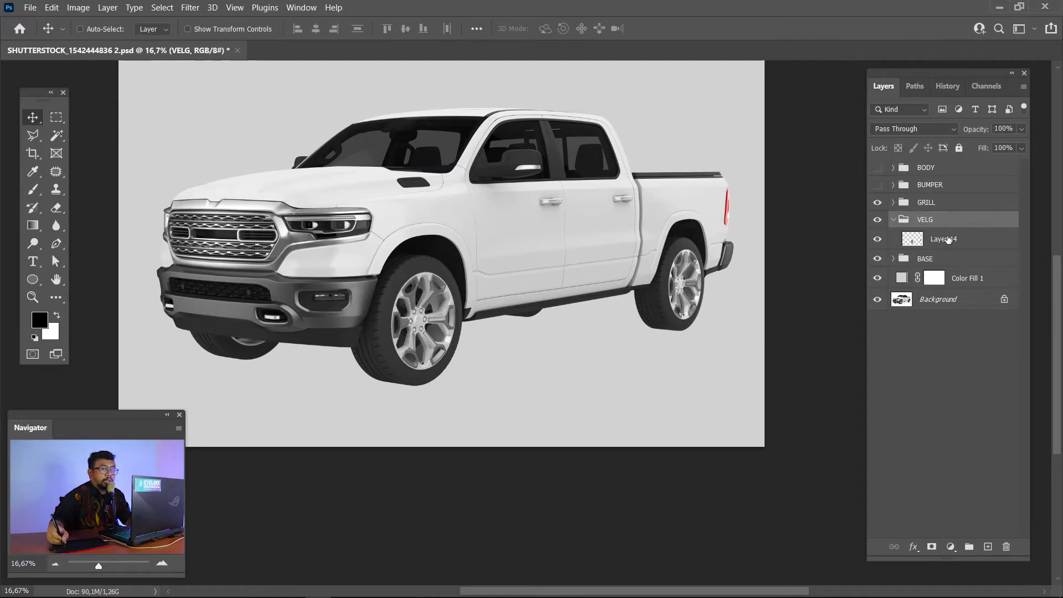
Nest Layer 44 in a subgroup inside VELG and add a Levels adjustment layer above that subgroup
drag(947, 239, 970, 546)
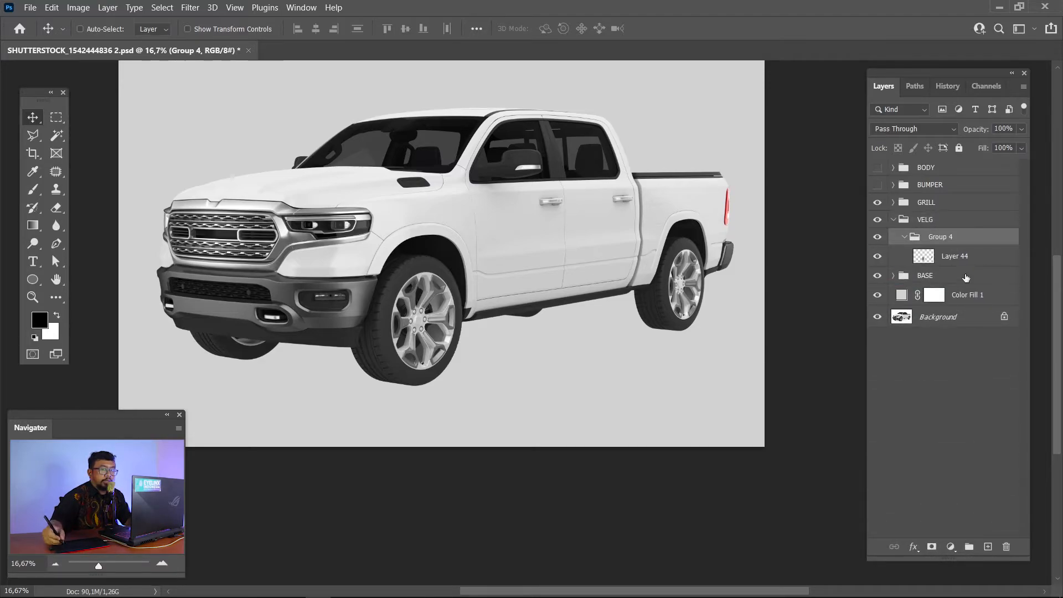
click(903, 236)
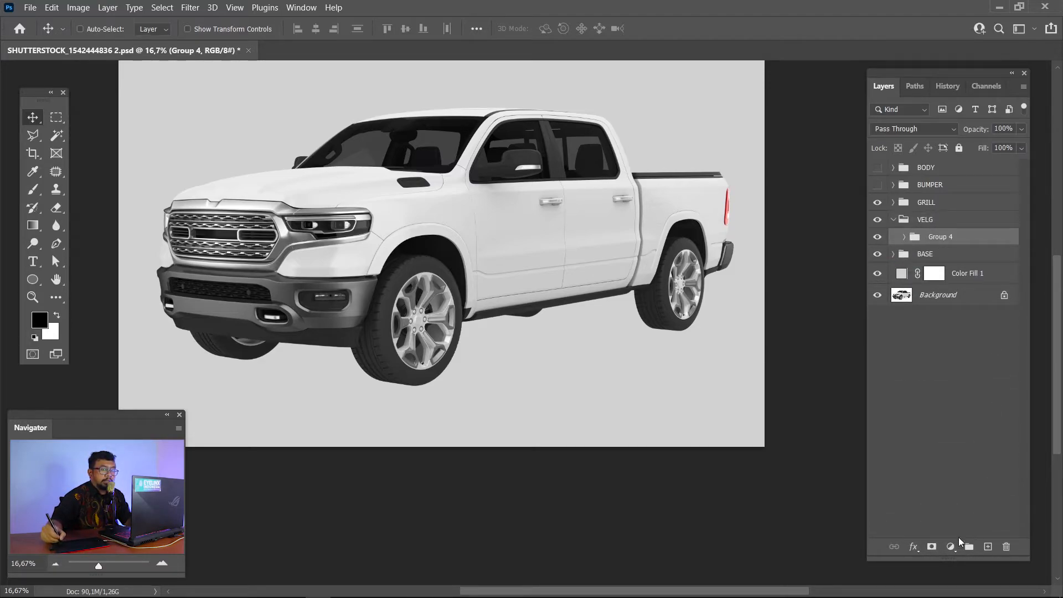
click(958, 542)
click(965, 363)
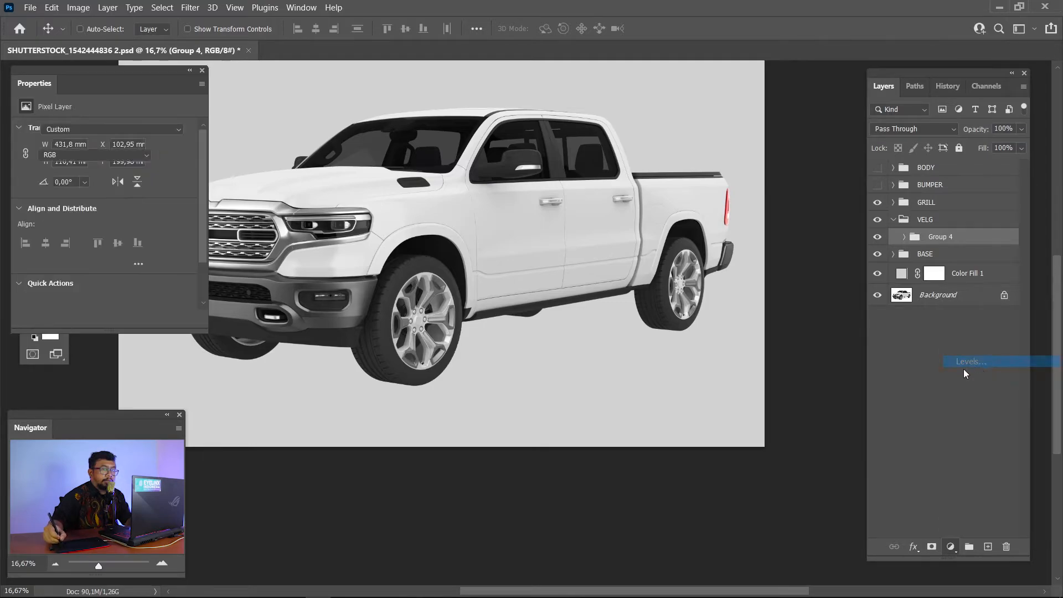
Clip the Levels 4 adjustment to Group 4 and set its midtones to 0,60 and white point to 223
key(z)
drag(368, 239, 485, 305)
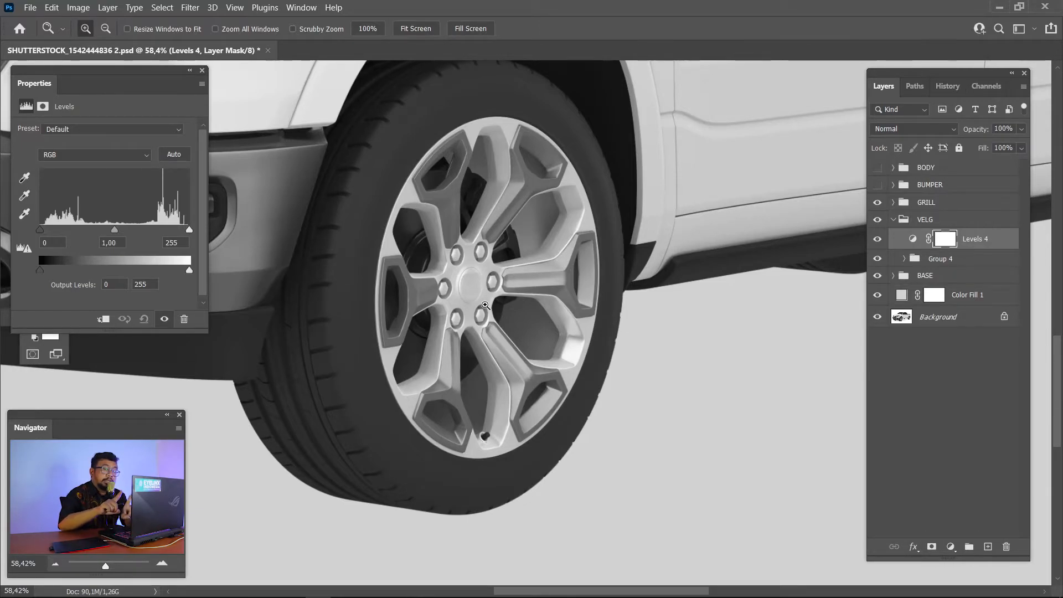
key(v)
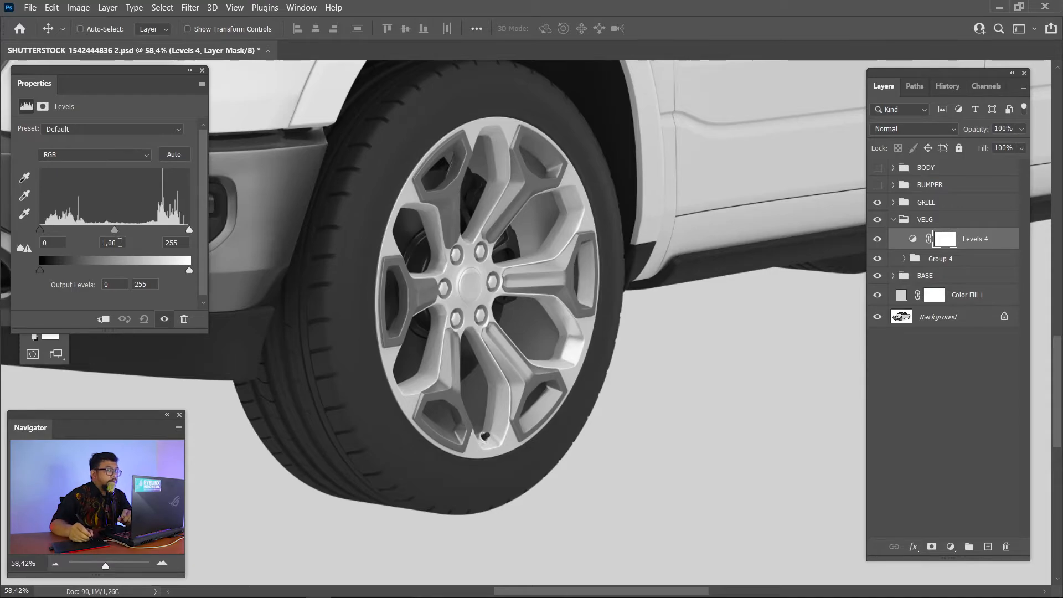
drag(114, 230, 120, 230)
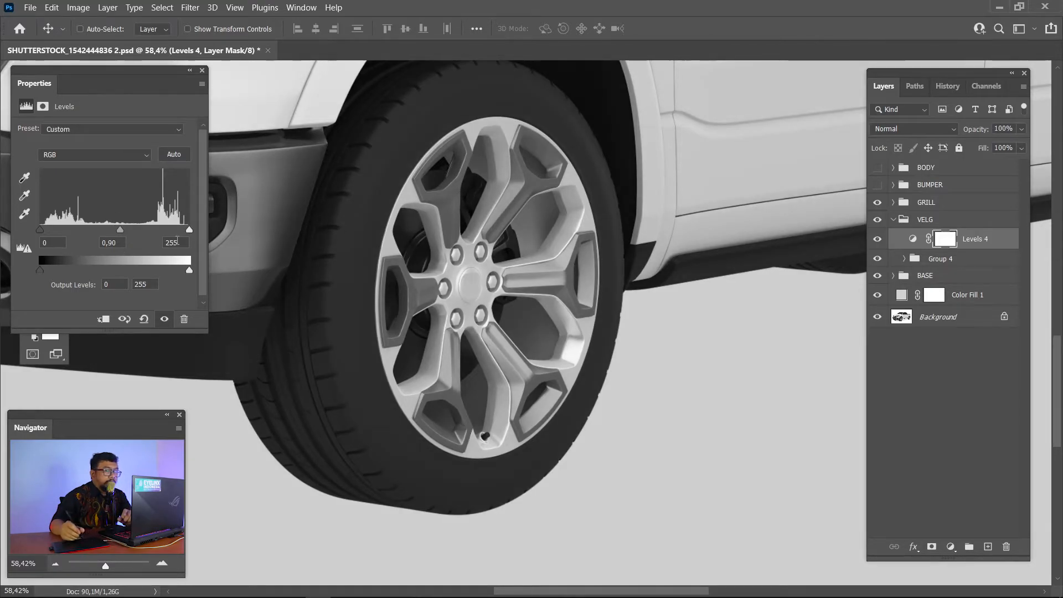
right_click(990, 242)
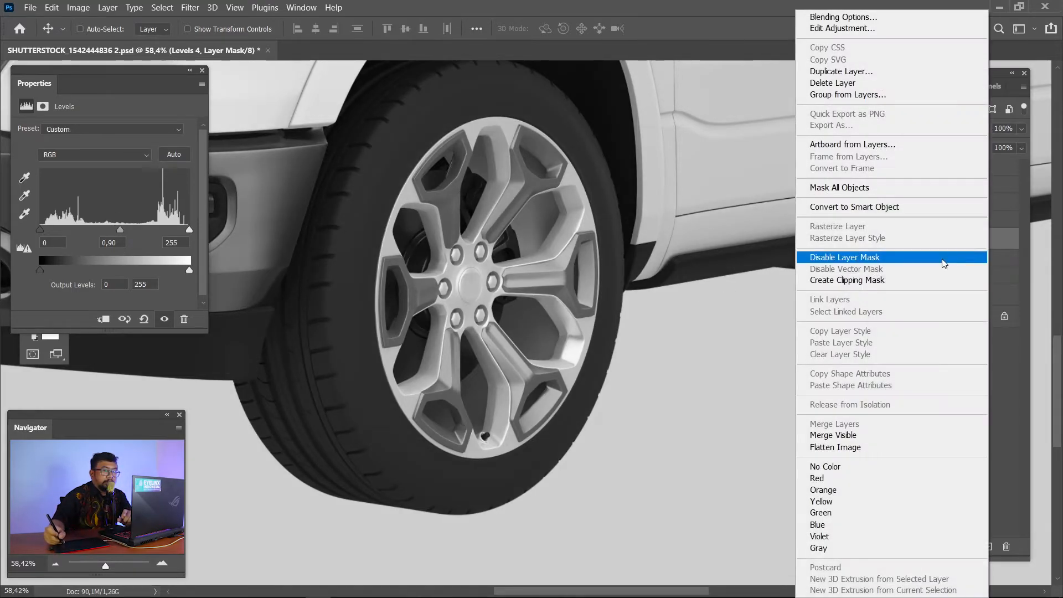
click(919, 283)
mouse_move(120, 229)
mouse_down()
mouse_move(171, 230)
mouse_move(124, 229)
mouse_up()
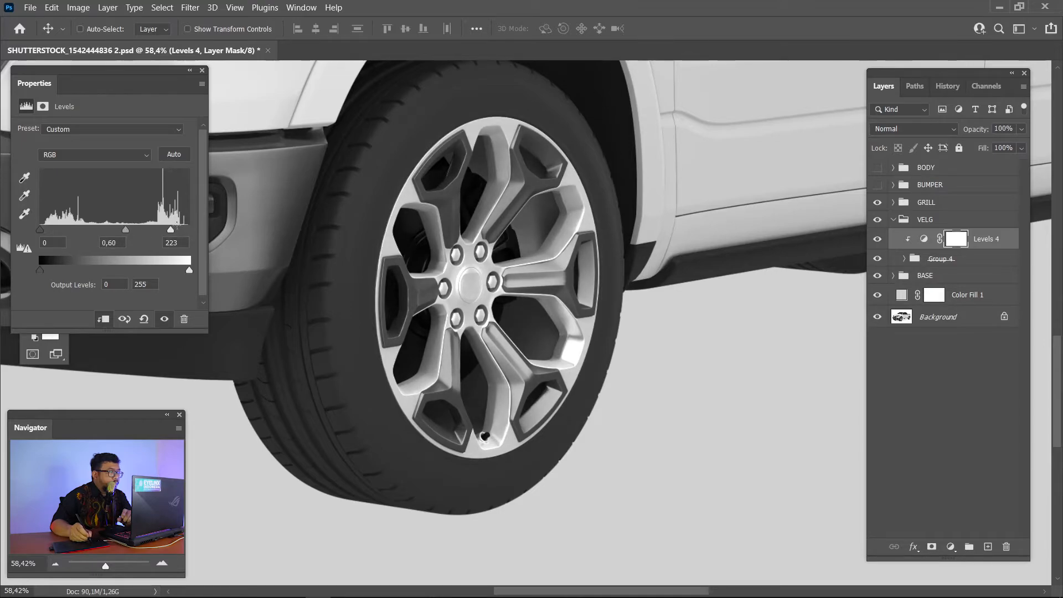
click(202, 70)
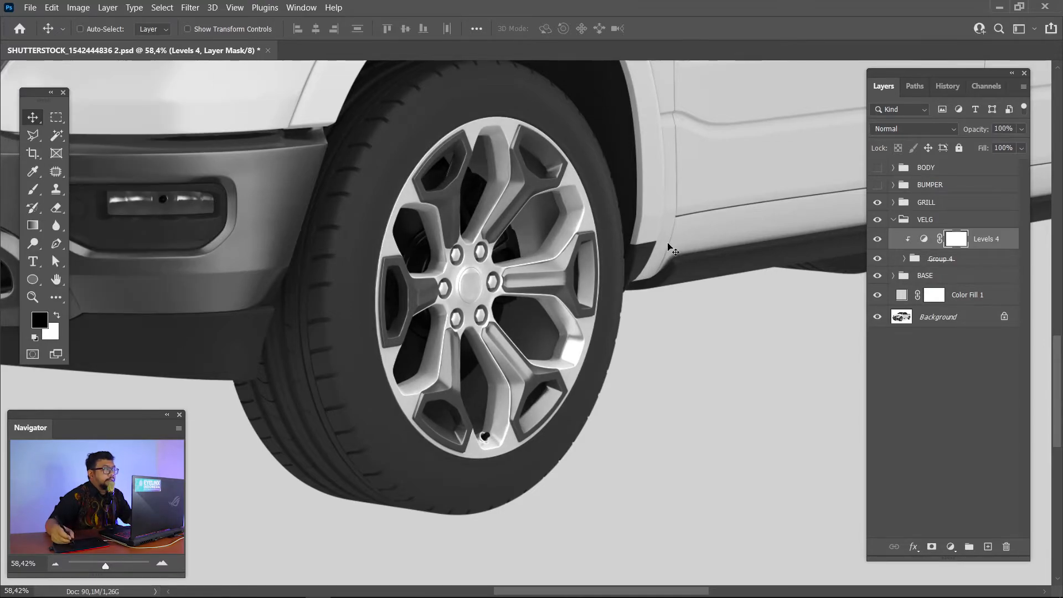
Compare the rear wheel's rim with and without the Levels 4 adjustment
drag(696, 243, 302, 250)
drag(572, 242, 539, 243)
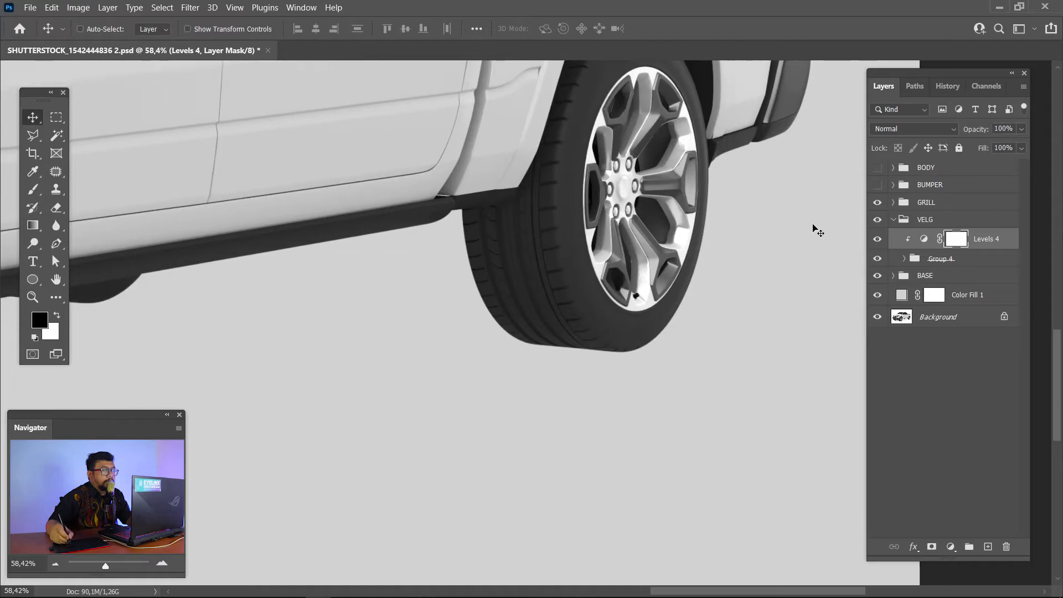
click(878, 241)
click(878, 242)
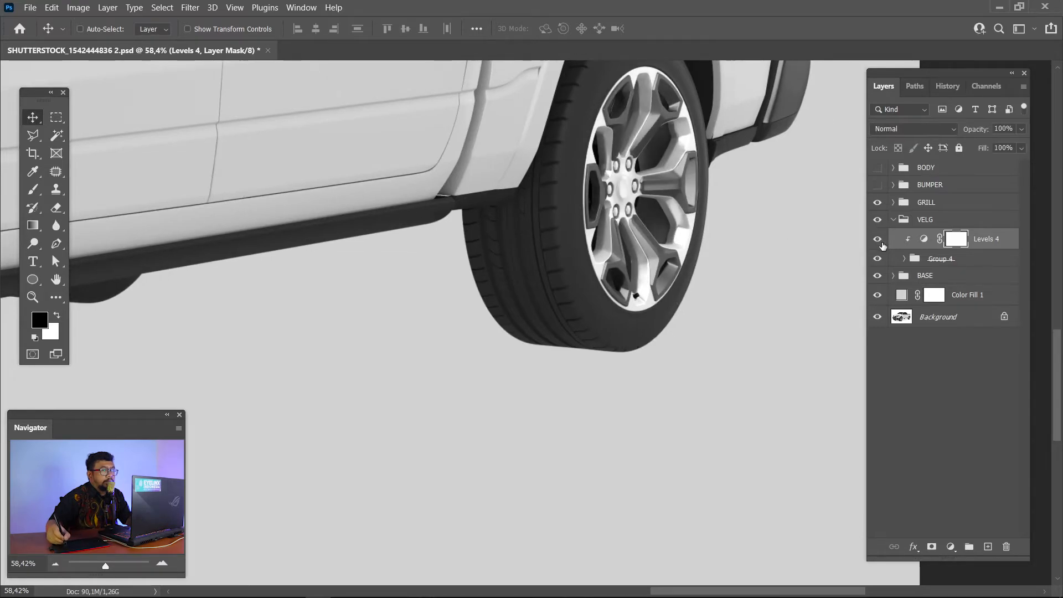
Refine Levels 4 on the rims with a white point of 228 and midtones of 0,56
double_click(923, 241)
drag(170, 233, 174, 235)
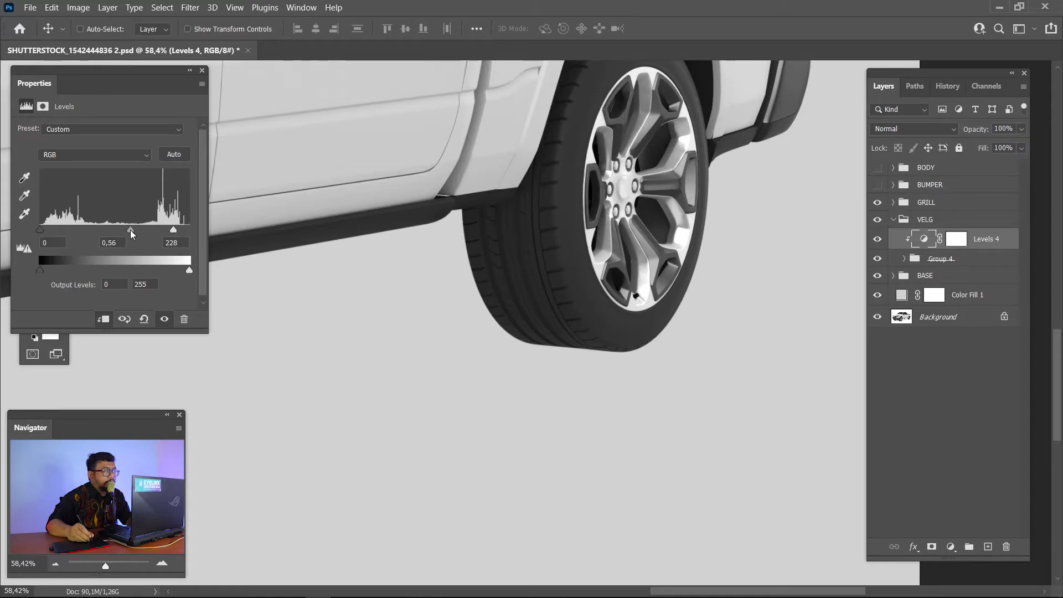
click(200, 74)
Examine the front wheel's rim at 200%, from the lower spokes up to the hub and upper spokes
drag(214, 95, 569, 159)
key(ctrl+z)
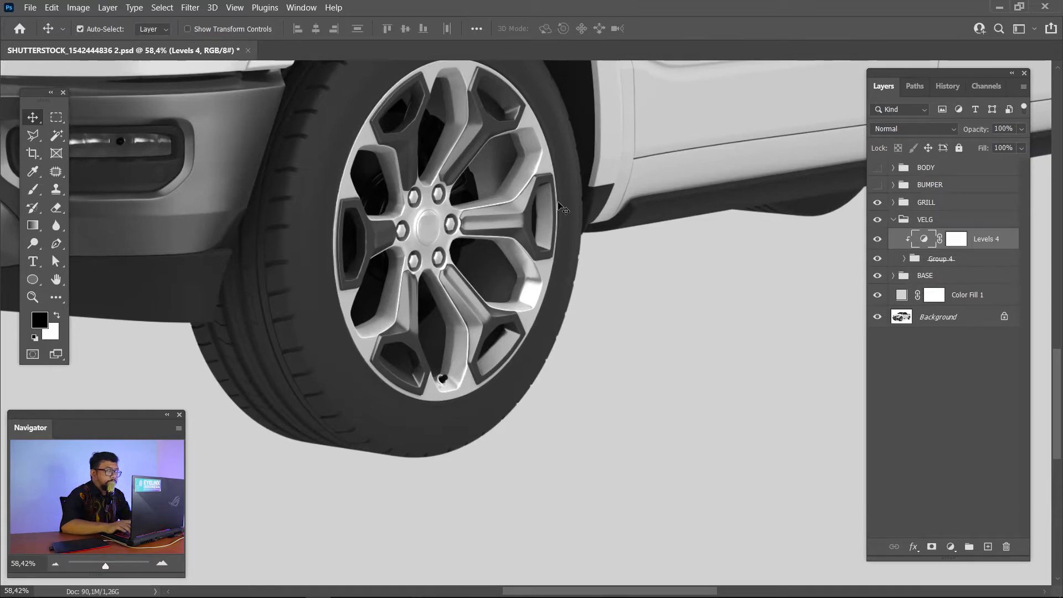
key(ctrl+plus)
key(ctrl+plus)
key(ctrl+plus)
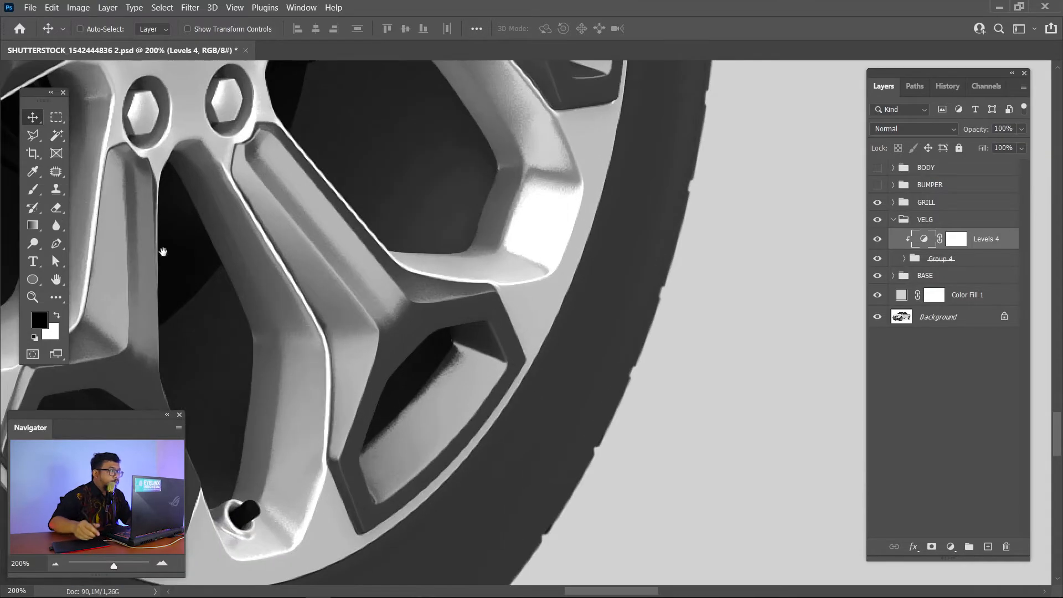
drag(336, 243, 559, 463)
drag(327, 182, 476, 480)
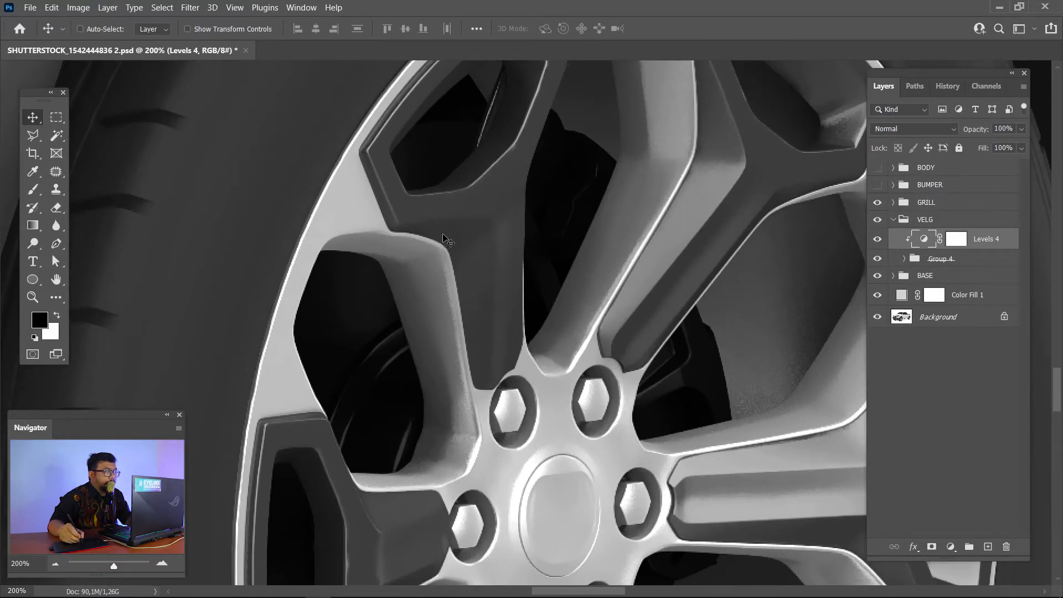
On Layer 44 in Group 4, start a Pen path around the dark recess on the front wheel's upper spoke, from the hub to the rim edge
click(906, 259)
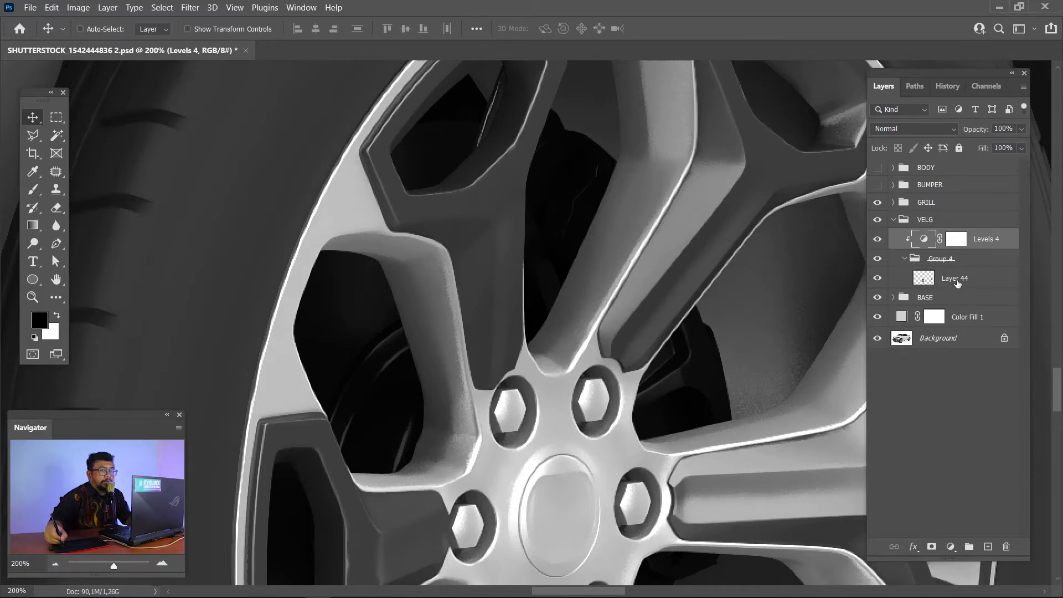
click(921, 278)
key(p)
key(ctrl+plus)
key(ctrl+plus)
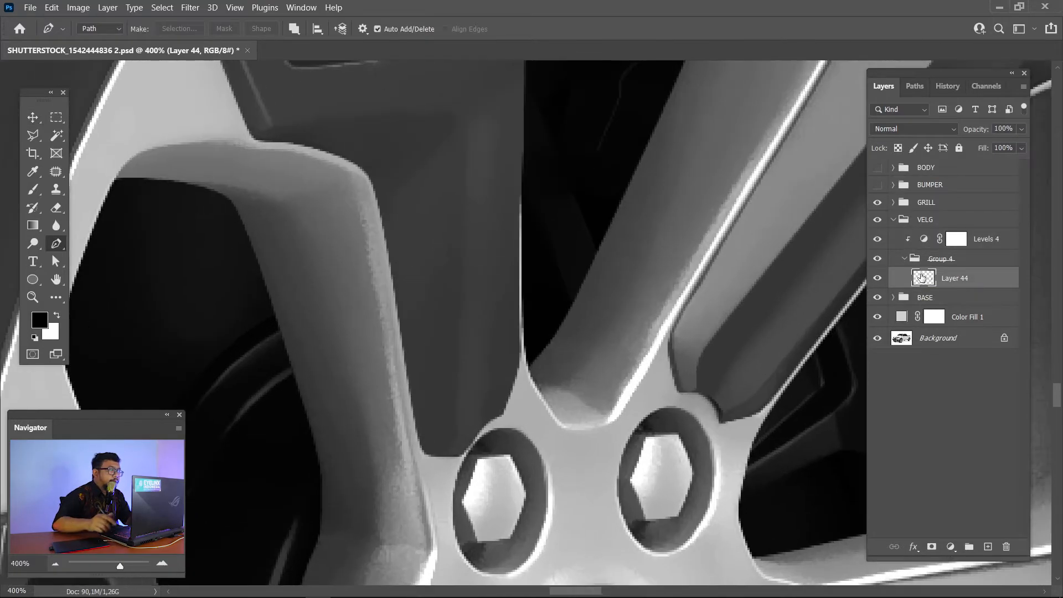
click(455, 453)
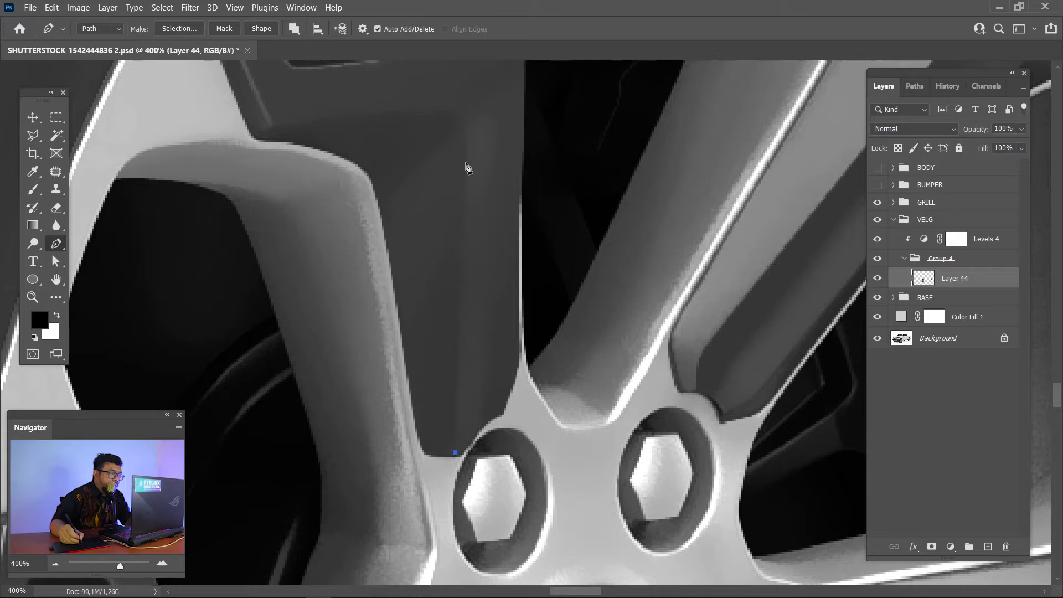
click(468, 165)
drag(447, 114, 424, 113)
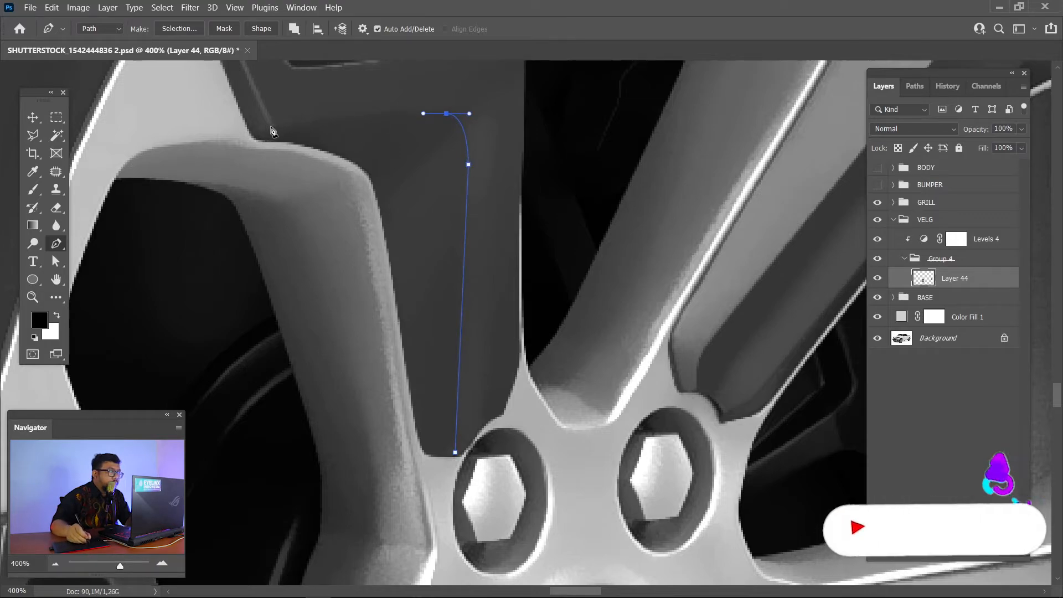
click(271, 126)
drag(272, 126, 299, 192)
click(316, 168)
click(299, 171)
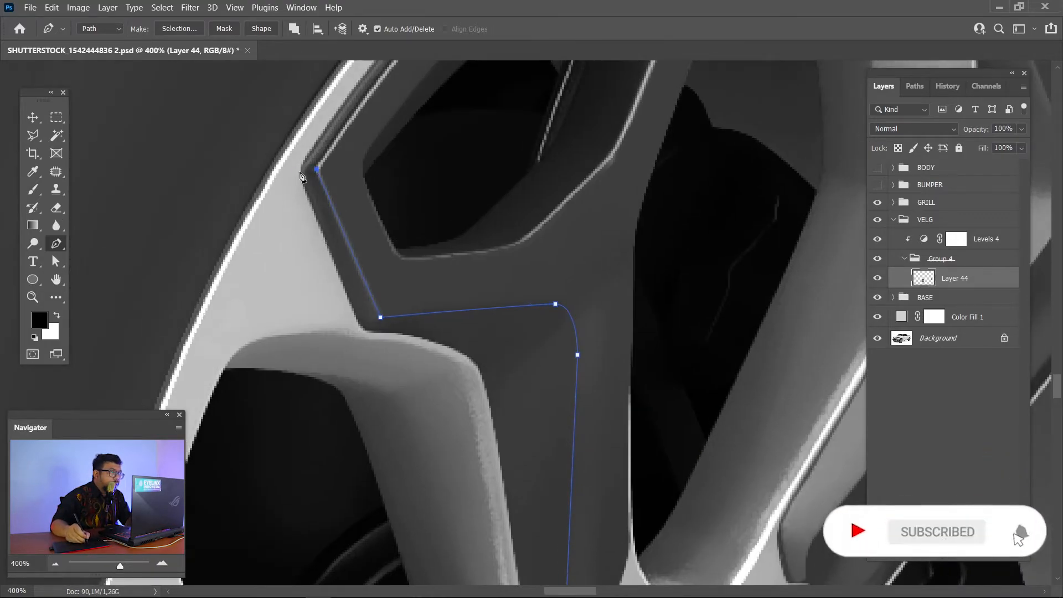
Close the path by following the light spoke's curved edge back down to the starting point beside the lug nut
click(451, 346)
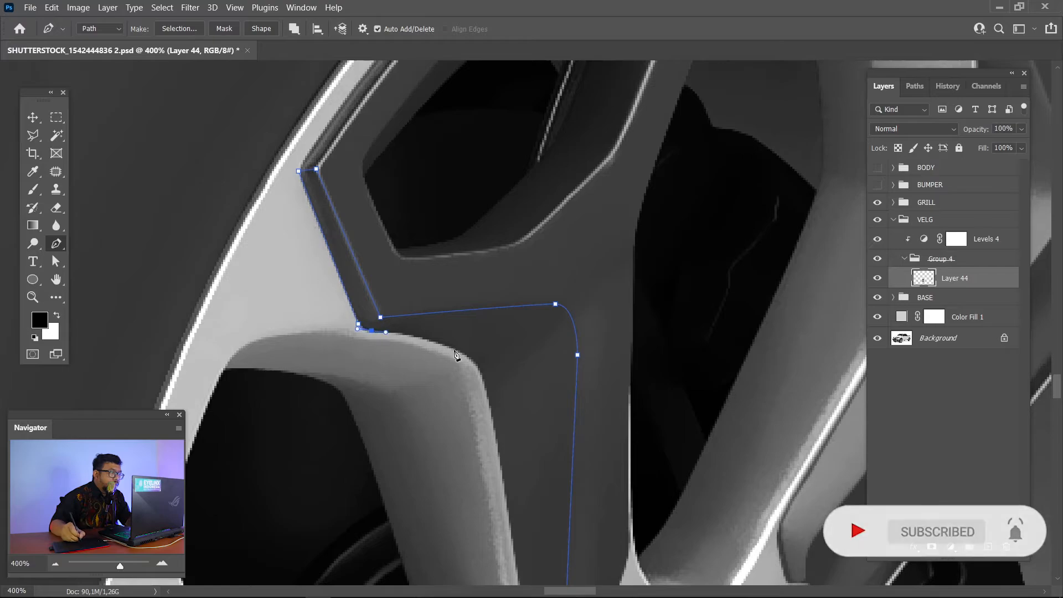
click(468, 354)
click(489, 401)
click(494, 427)
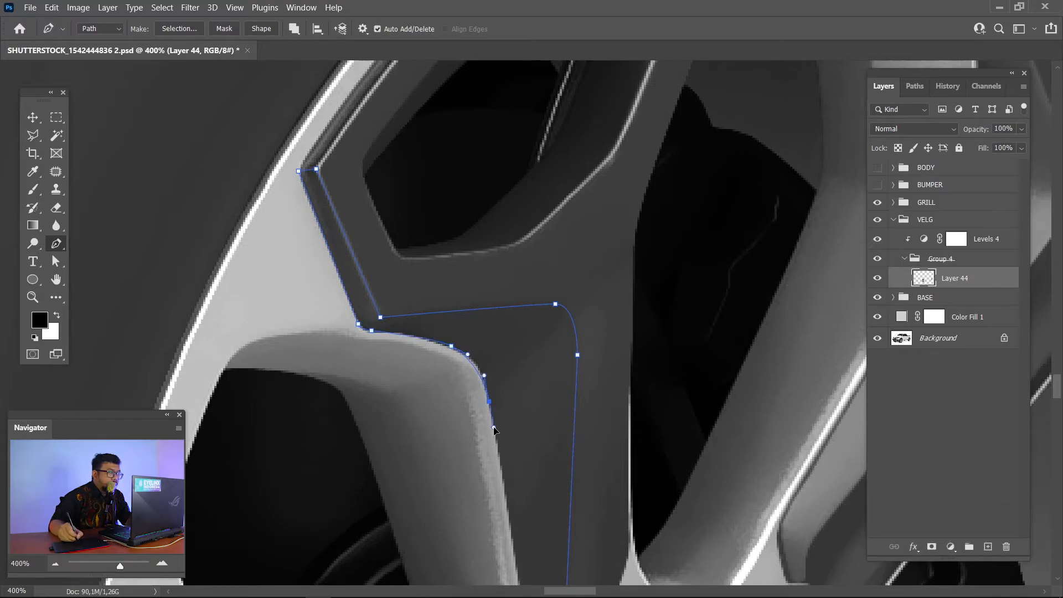
drag(502, 429, 466, 99)
click(493, 299)
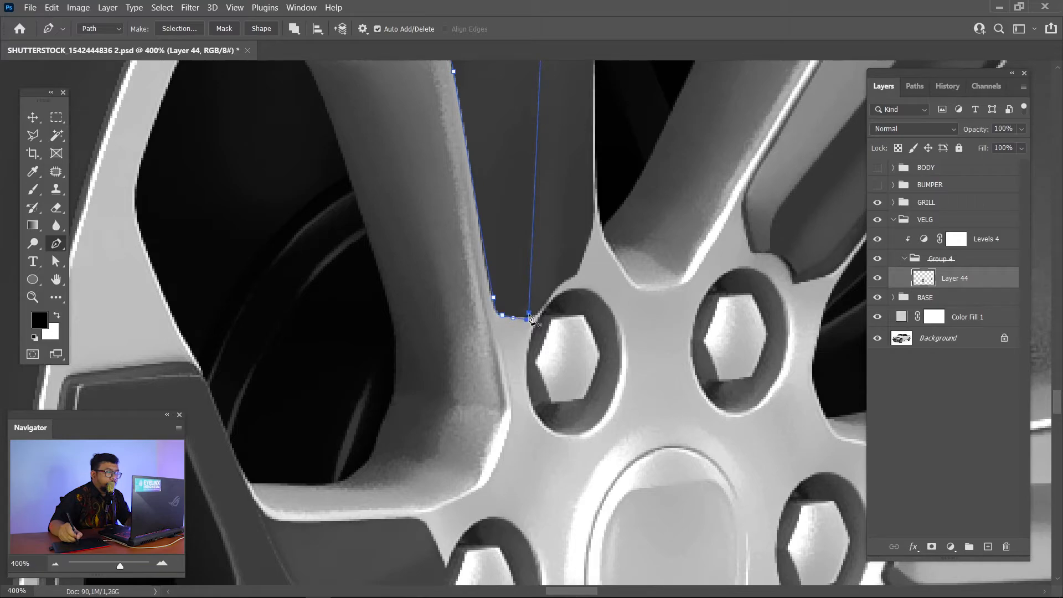
click(529, 315)
Turn the path into a selection feathered by 0,4 pixels and copy that part of the spoke to a new layer
key(ctrl+Return)
scroll(535, 297, down, 2)
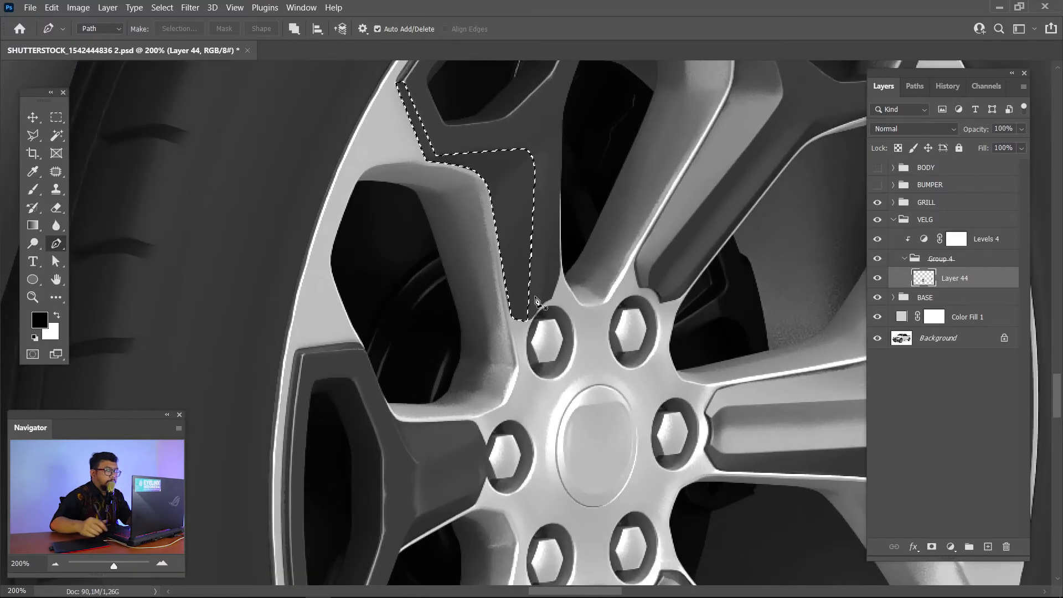
key(m)
right_click(504, 213)
click(529, 244)
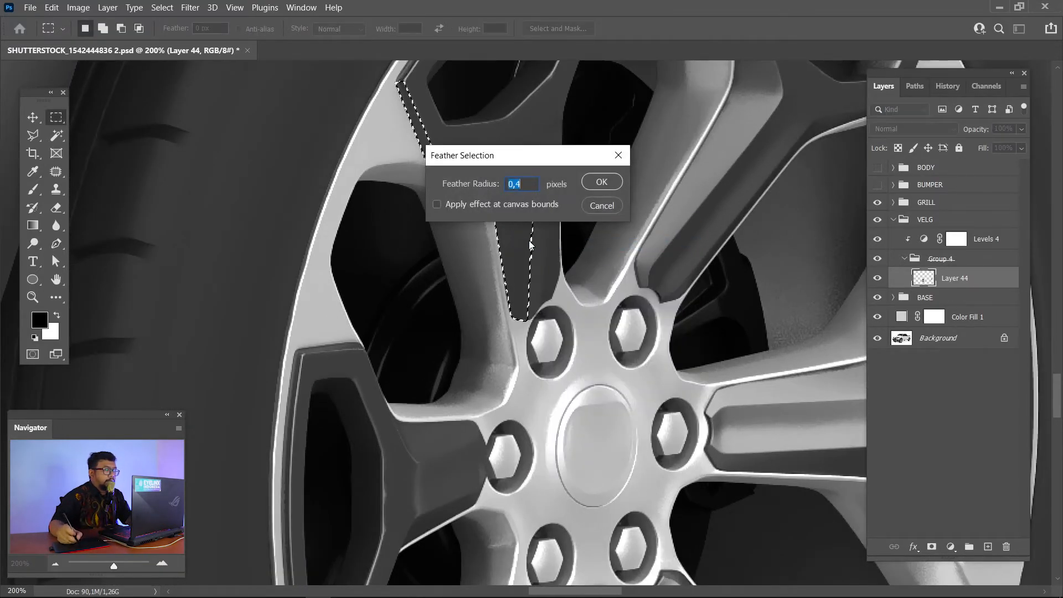
click(596, 180)
key(ctrl+j)
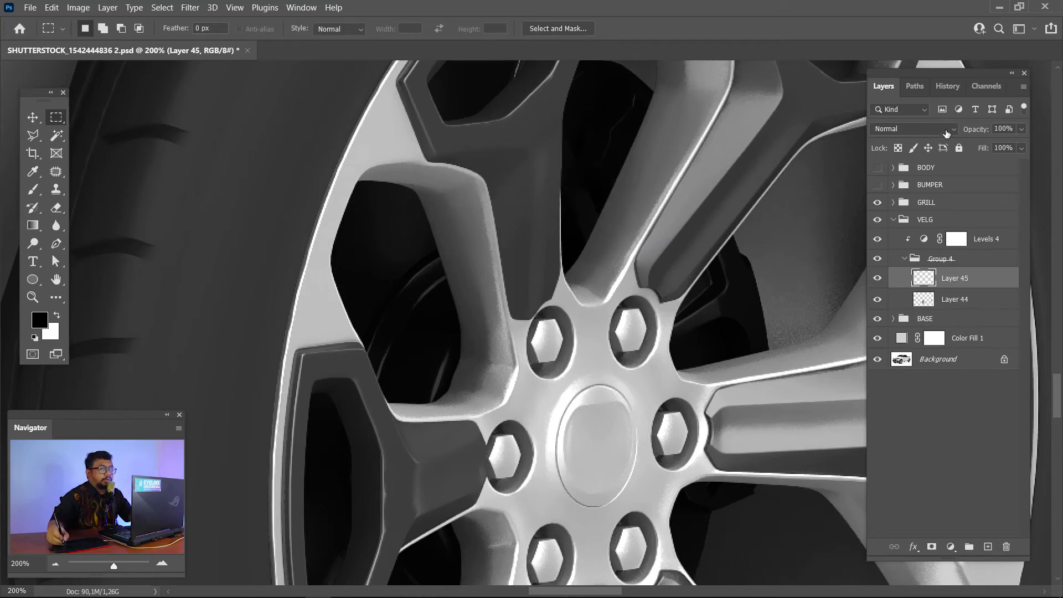
Set the copied spoke layer to Multiply blending at 21% opacity
click(946, 132)
click(896, 177)
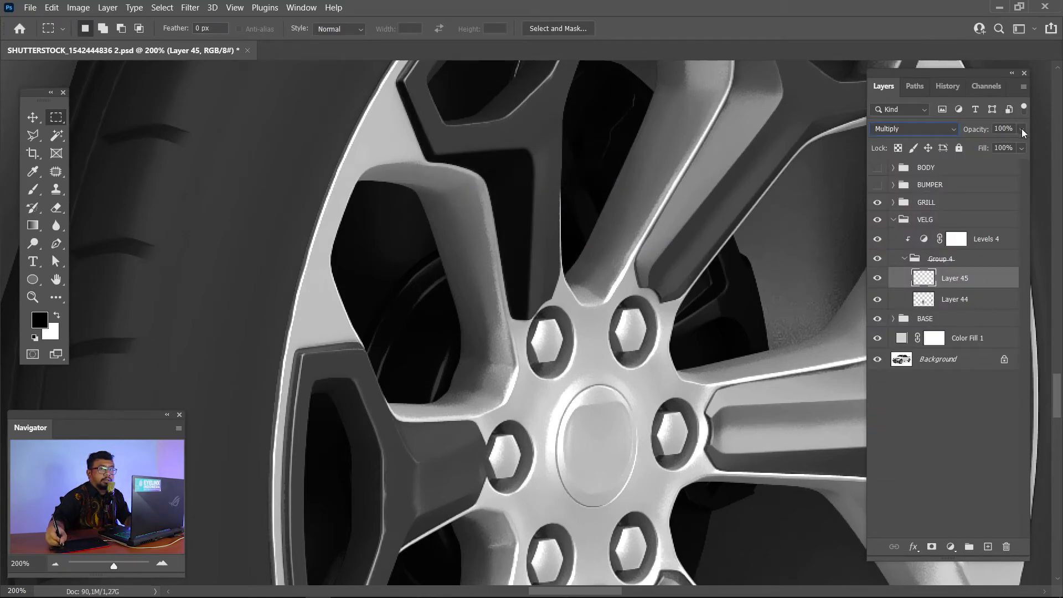
click(968, 145)
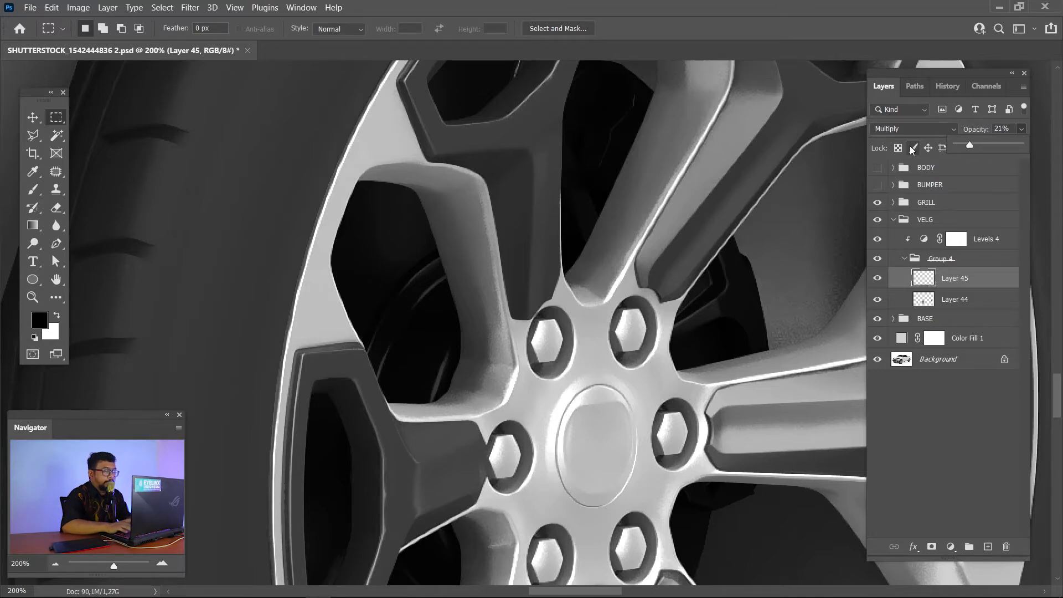
key(ctrl+minus)
key(ctrl+minus)
key(ctrl+minus)
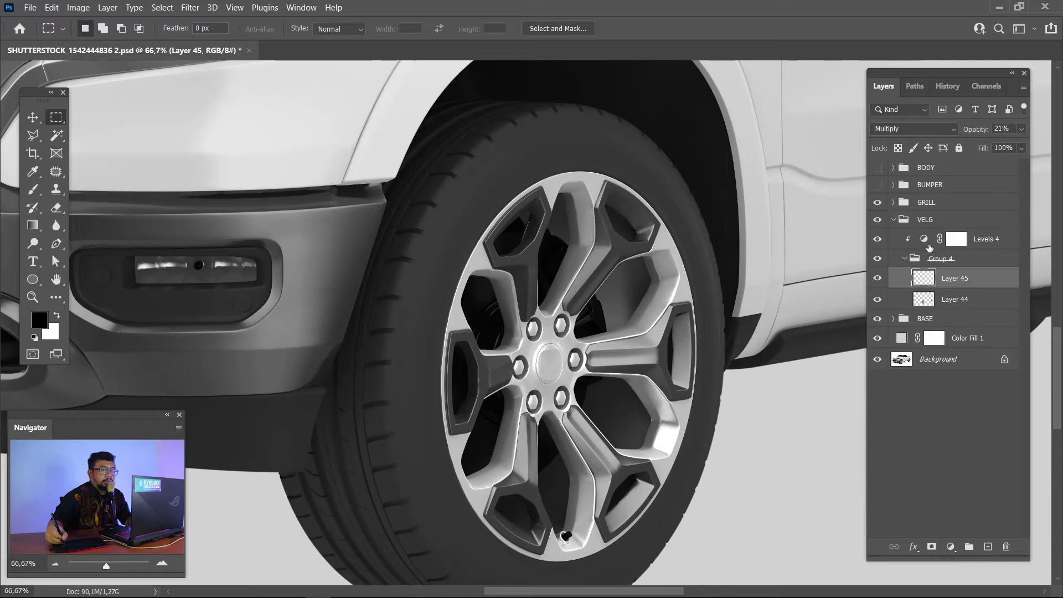
Add a clipped Brightness/Contrast adjustment directly above Group 4 with brightness -12 and contrast 48
click(913, 262)
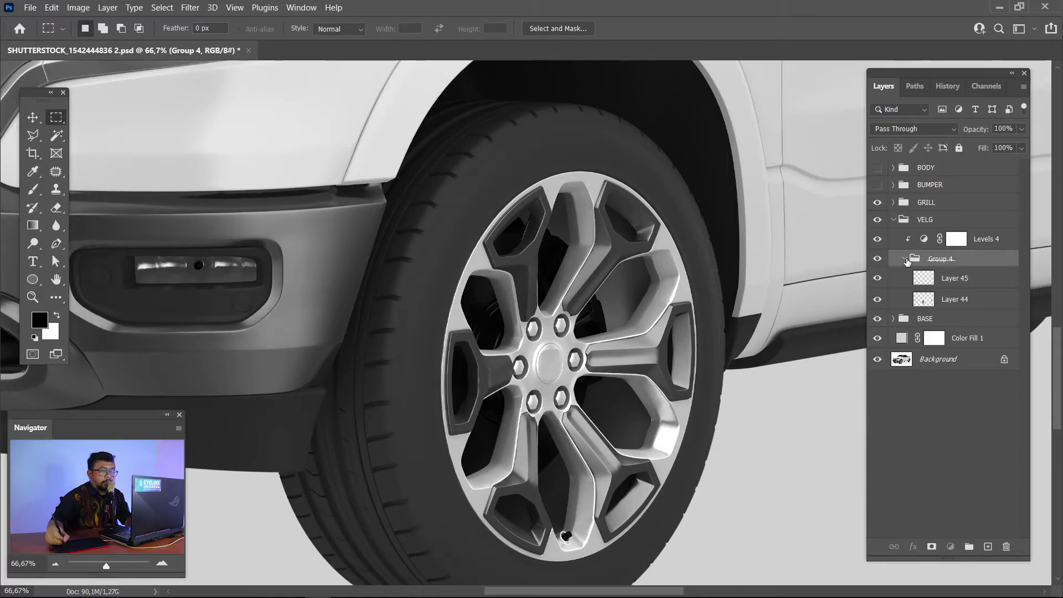
click(904, 259)
click(950, 546)
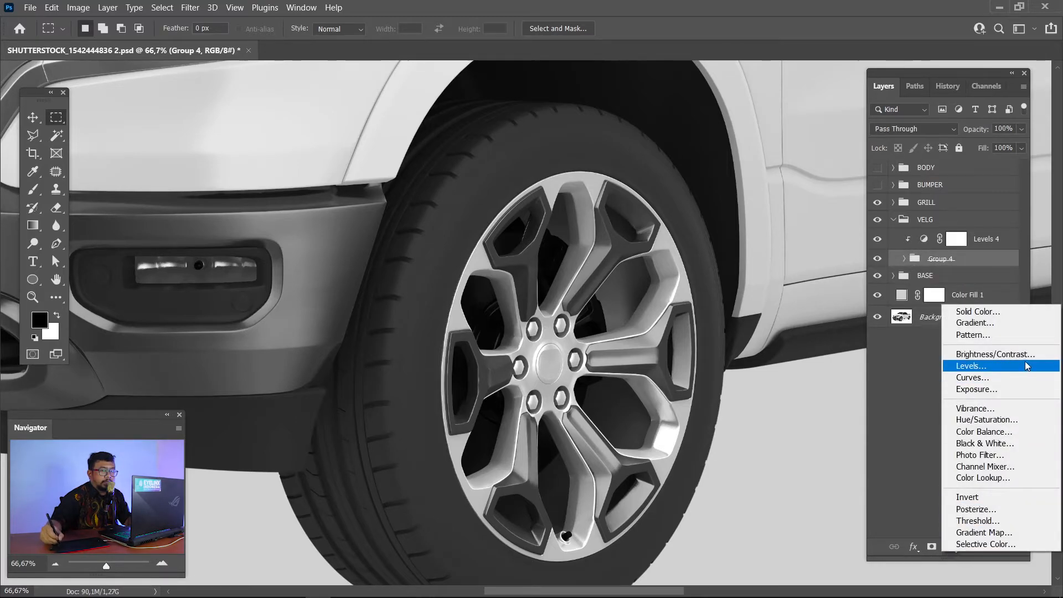
click(1005, 354)
click(91, 169)
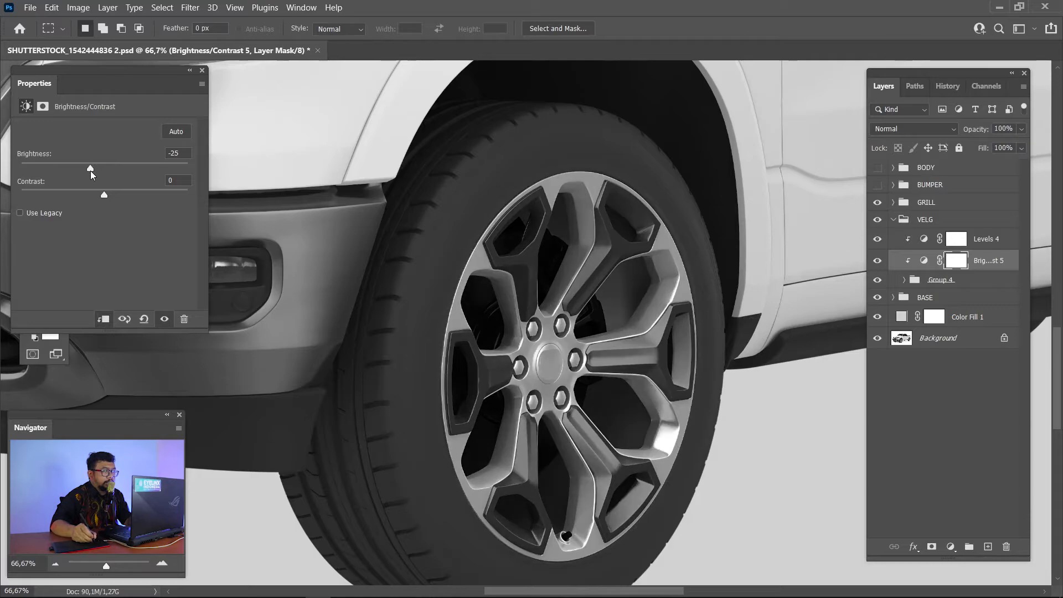
drag(91, 171, 98, 174)
click(144, 194)
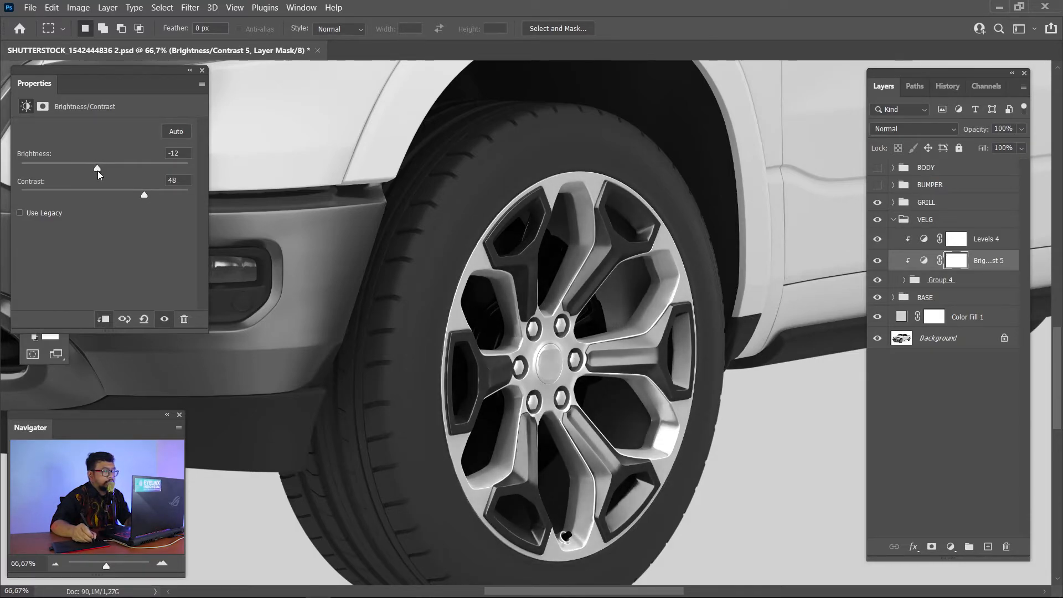
click(202, 70)
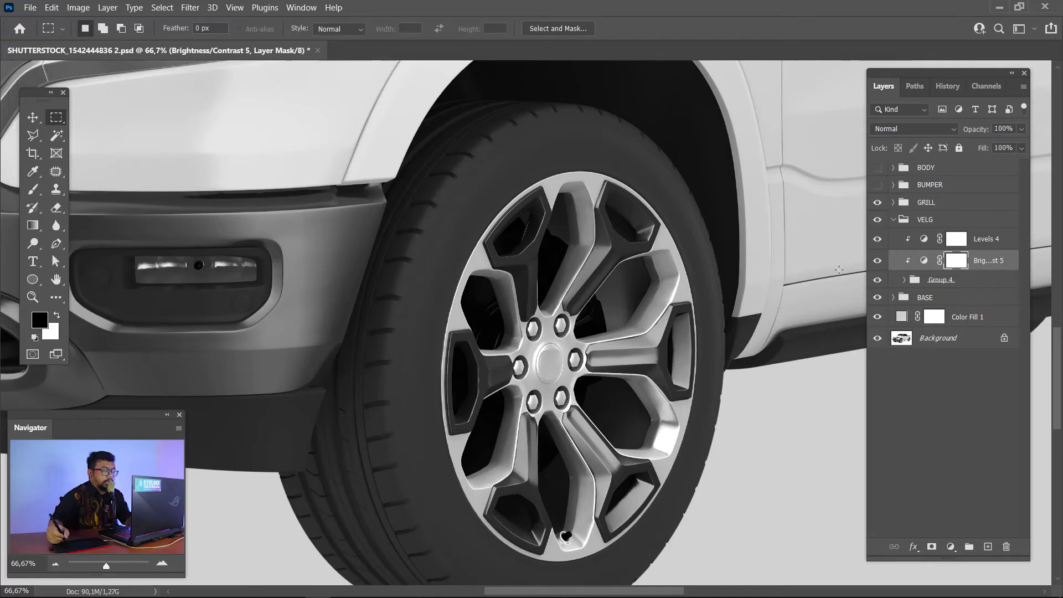
Paint black on the Brightness/Contrast mask over the front rim's upper-left area with a soft 1000-pixel brush at 67% opacity
key(b)
key(bracketright)
key(bracketright)
key(bracketright)
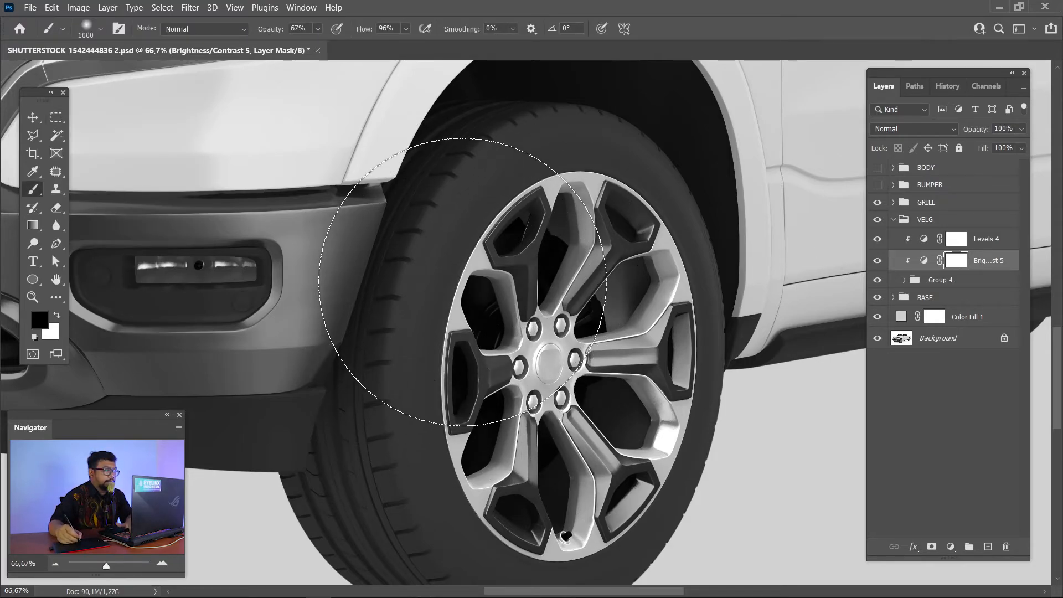
click(464, 282)
click(471, 275)
Compare the rims with and without the adjustments, first on the rear wheel and then on the whole truck
drag(636, 298, 384, 297)
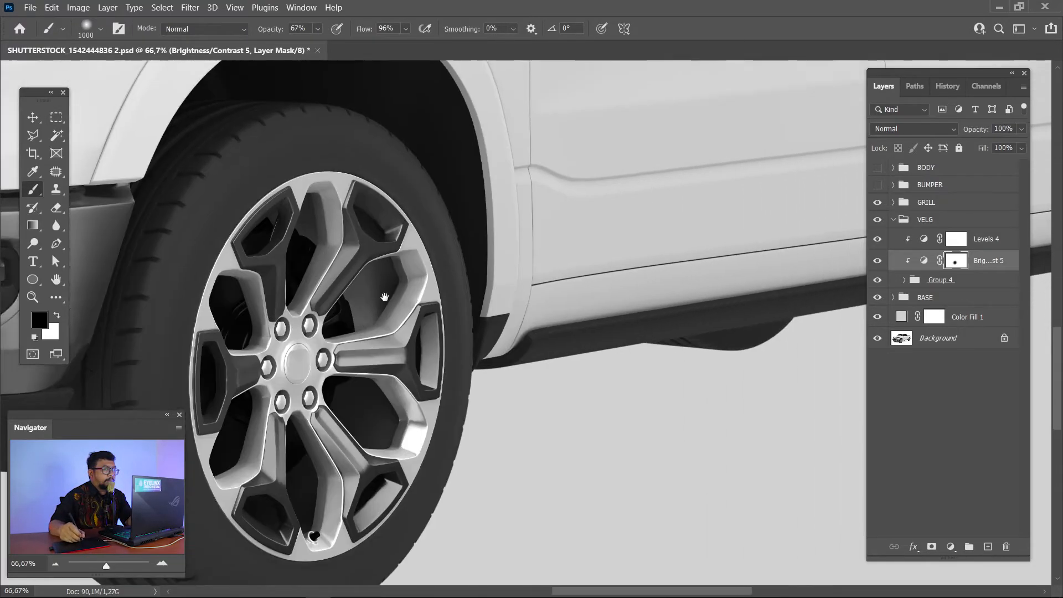
drag(586, 283, 505, 316)
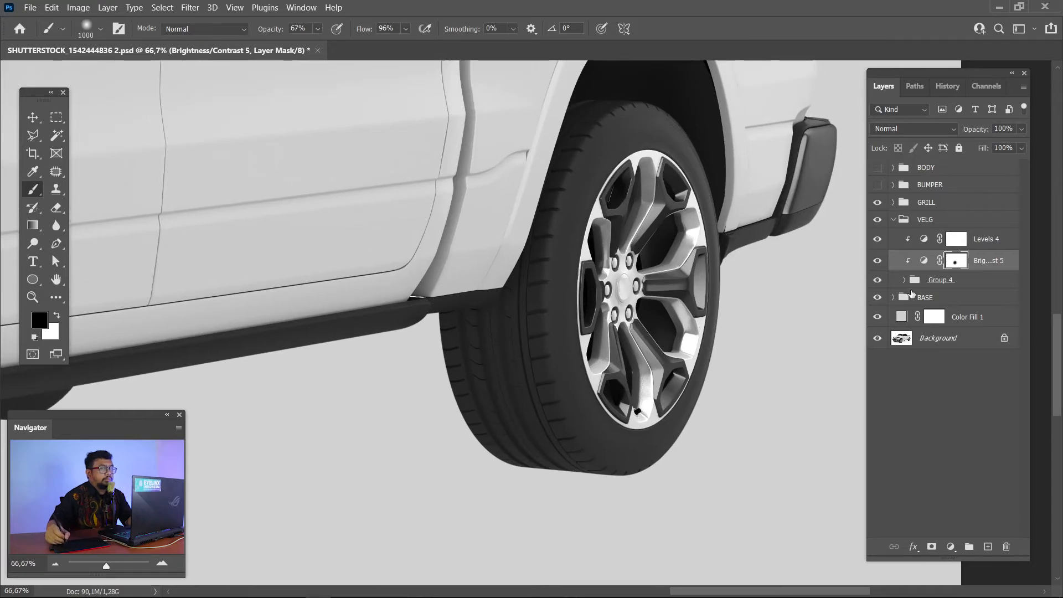
click(878, 261)
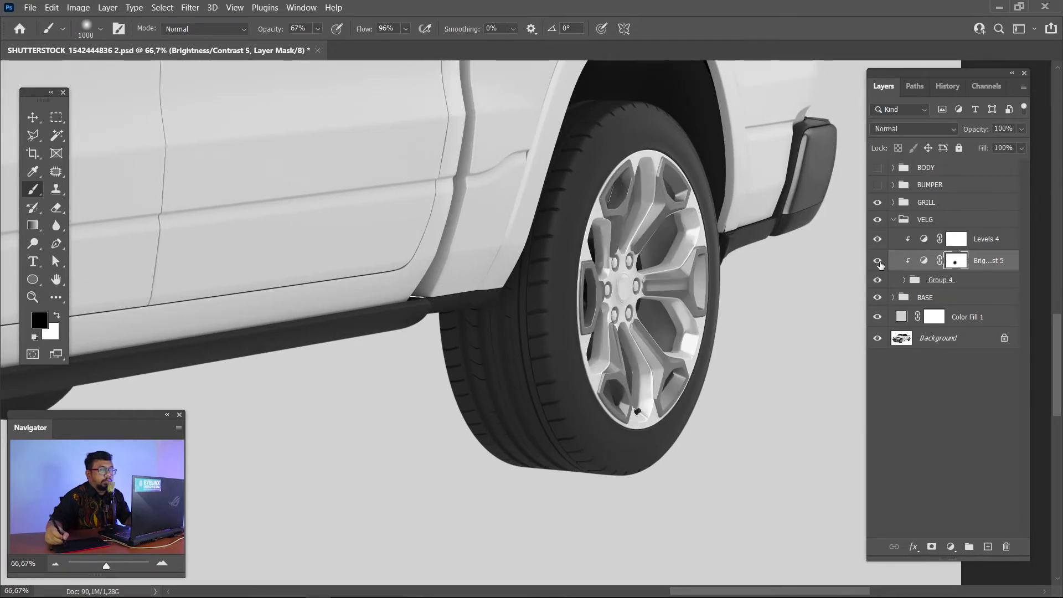
click(878, 261)
scroll(850, 240, down, 6)
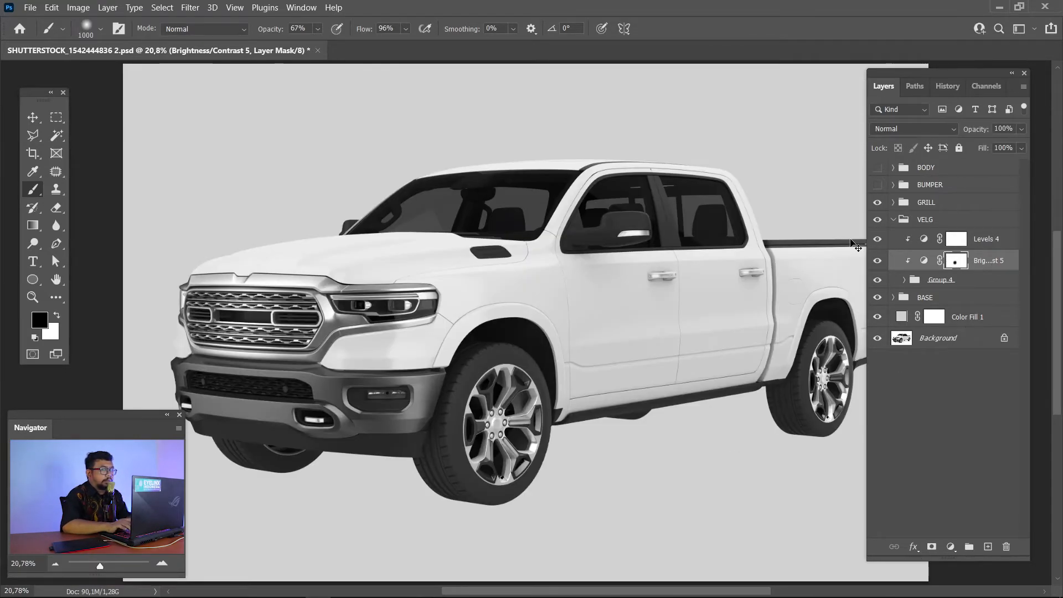
drag(878, 238, 879, 267)
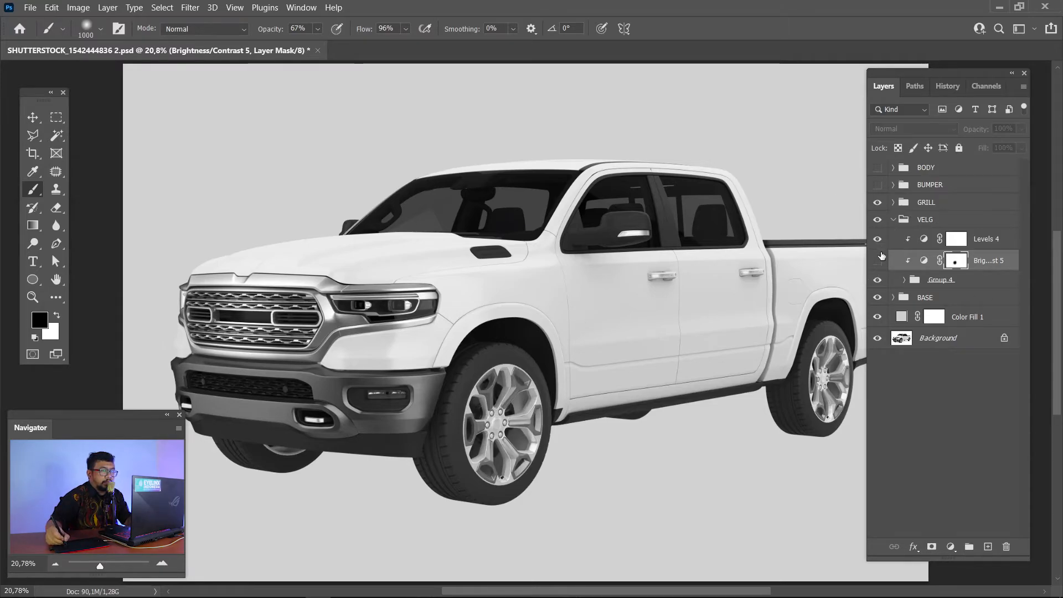
Collapse the VELG group and show the BODY and BUMPER groups again
click(893, 219)
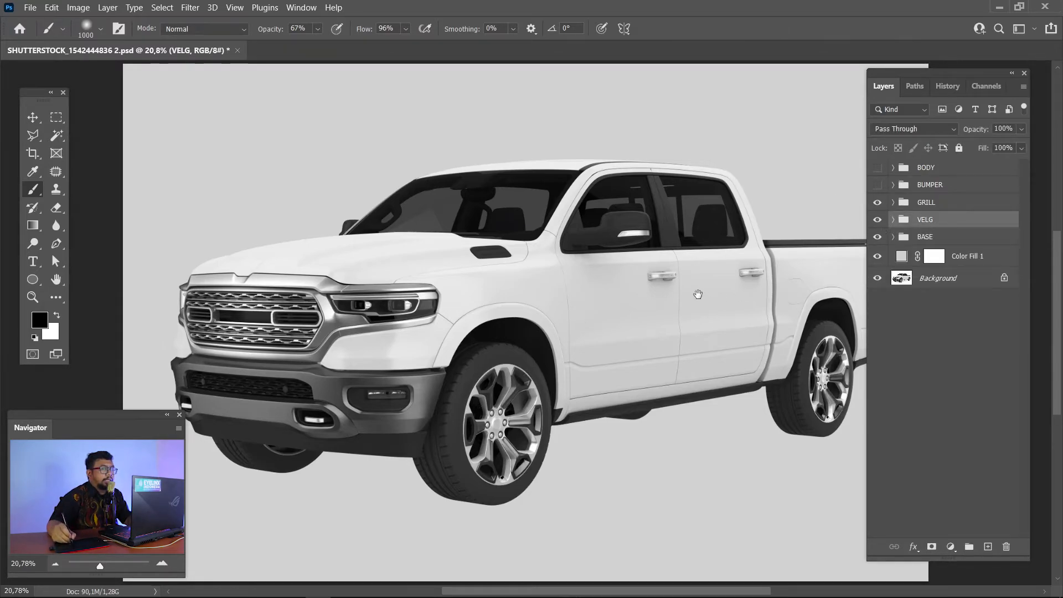
drag(697, 294, 691, 270)
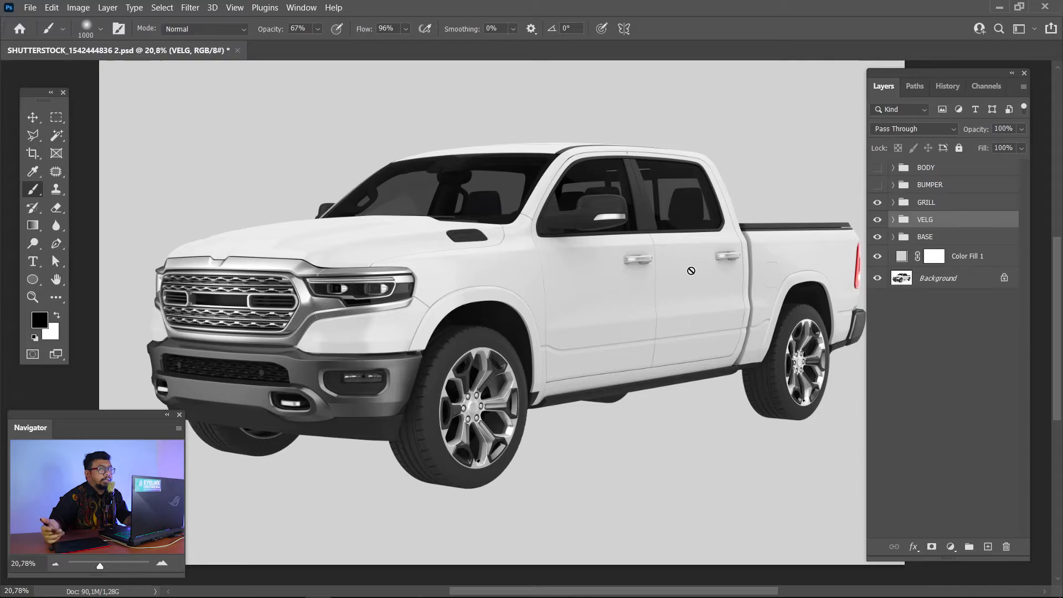
click(878, 167)
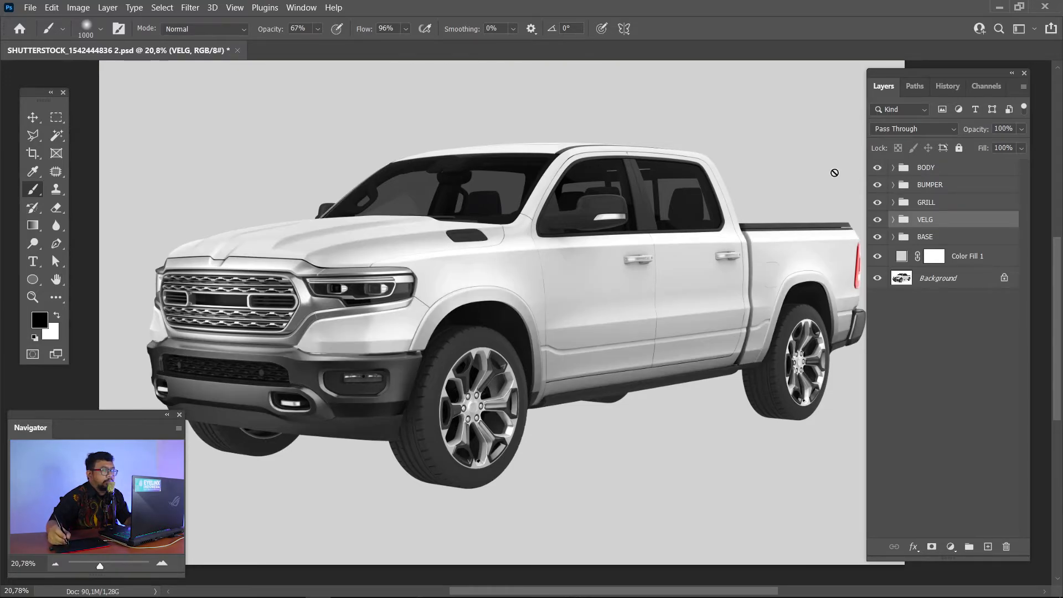
Compare the whole truck before and after retouching by hiding and showing the BODY, BUMPER, GRILL and VELG groups
click(877, 172)
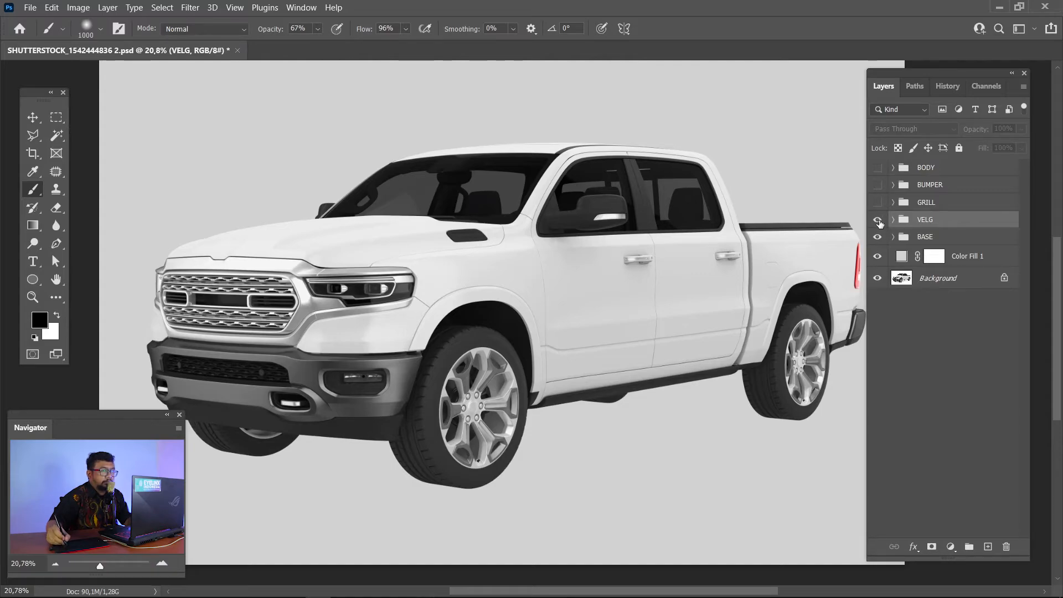
drag(880, 222, 880, 178)
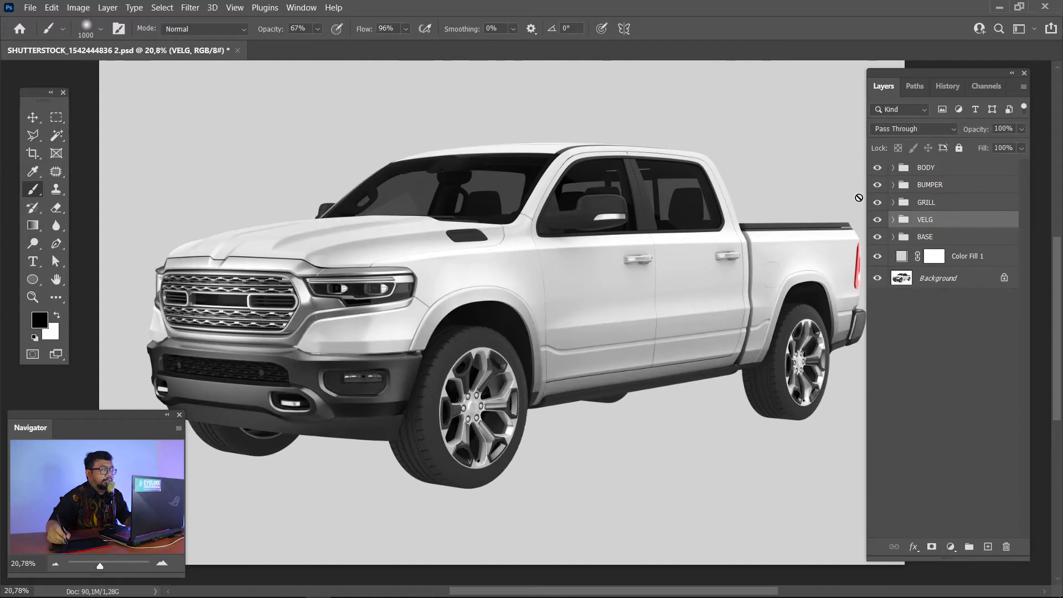
drag(662, 278, 653, 257)
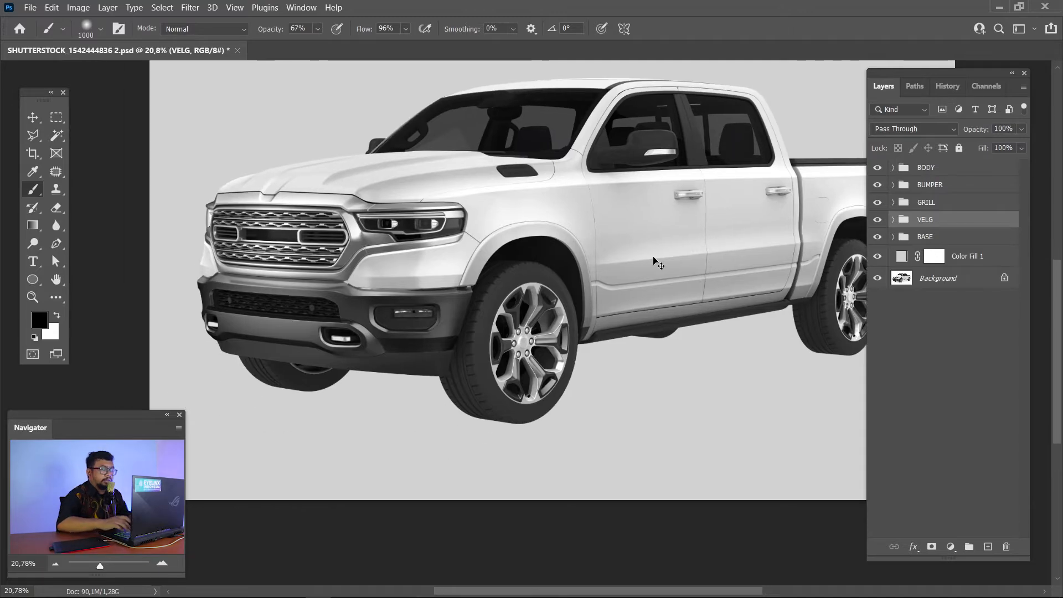
key(ctrl+minus)
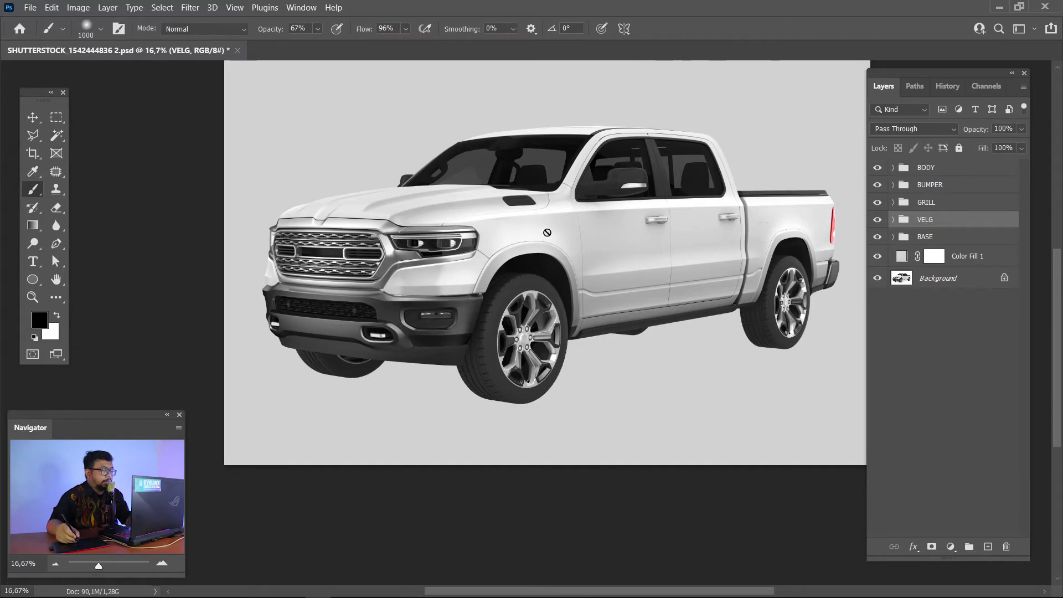
Load the saved plastik path as a selection to check the front door handle's trim, and clear the selection
key(z)
click(656, 220)
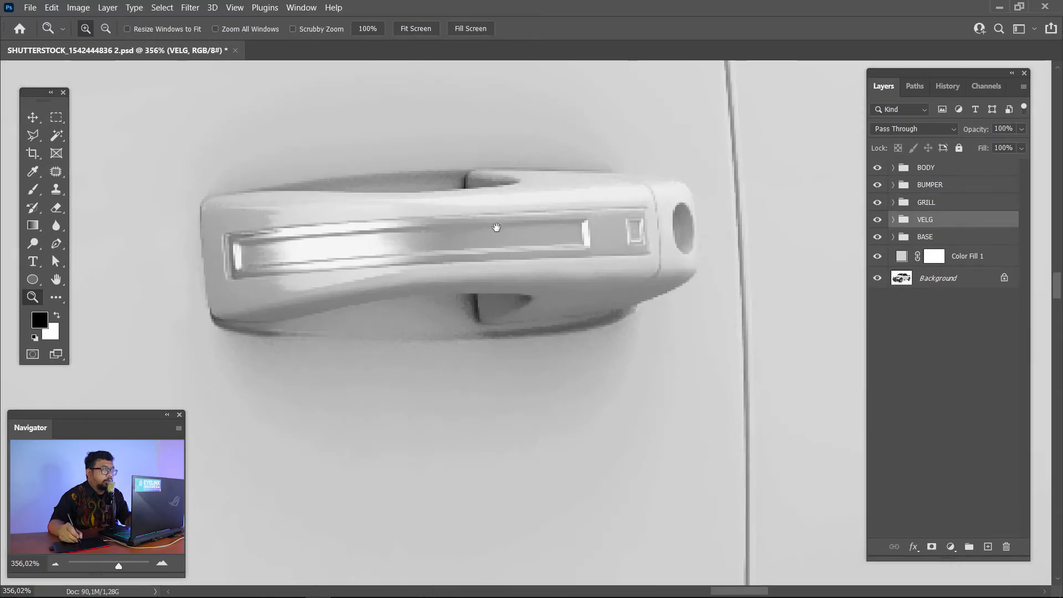
drag(537, 199, 545, 213)
key(v)
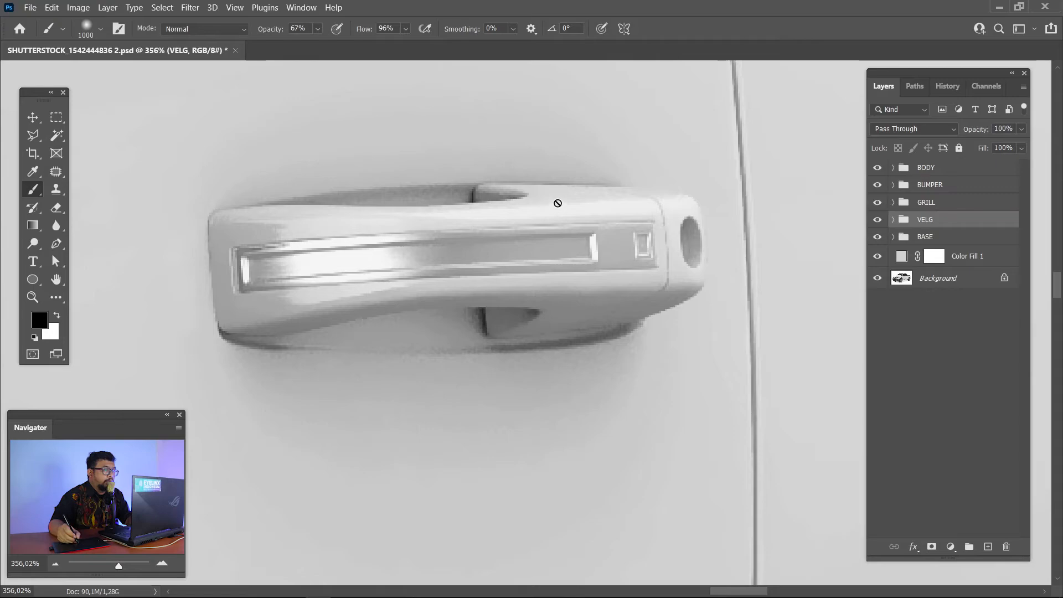
click(915, 86)
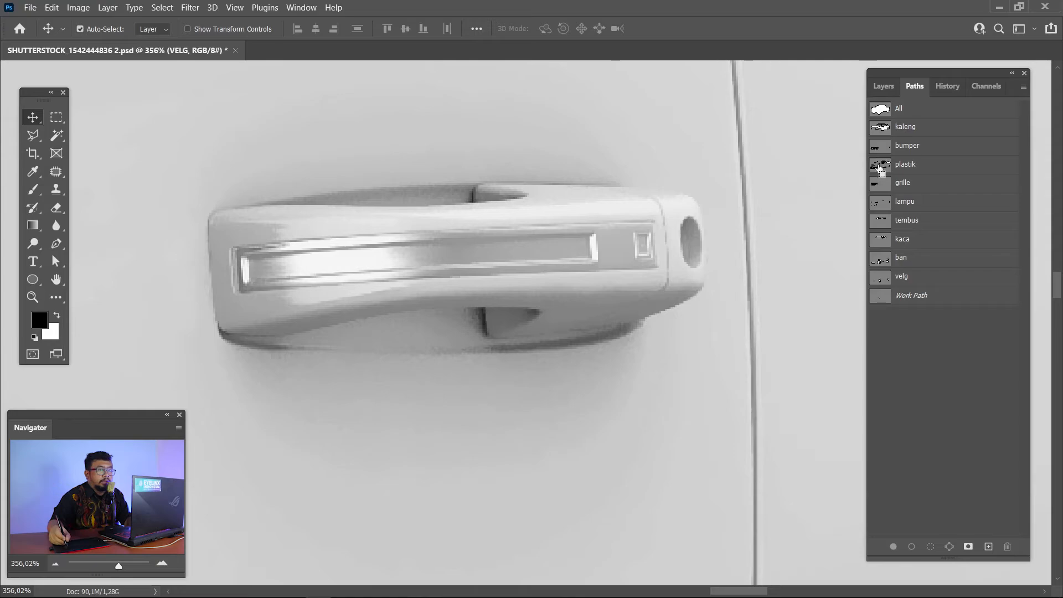
ctrl+click(880, 165)
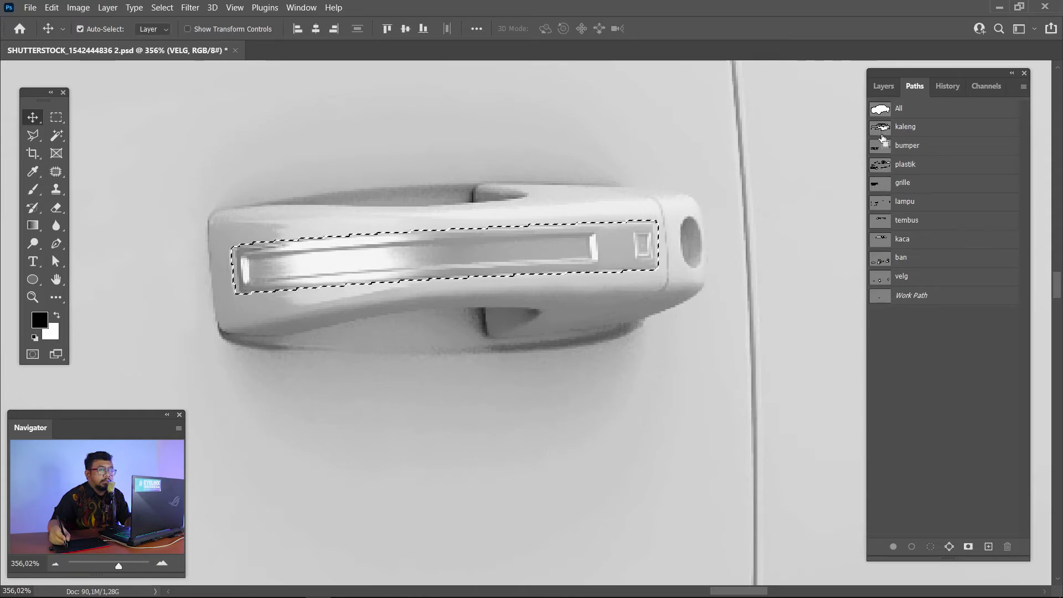
key(ctrl+d)
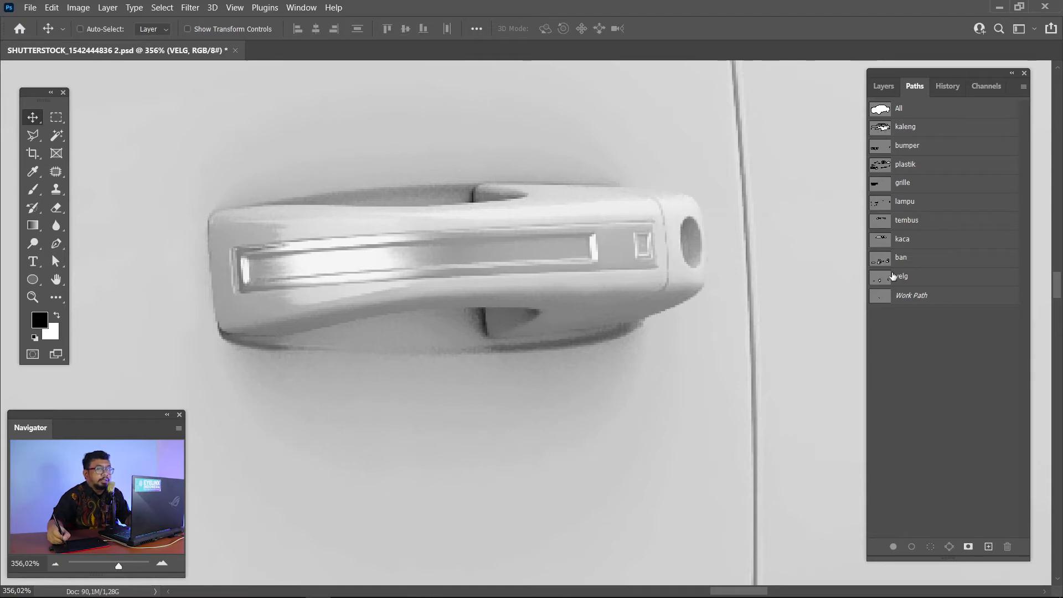
click(884, 87)
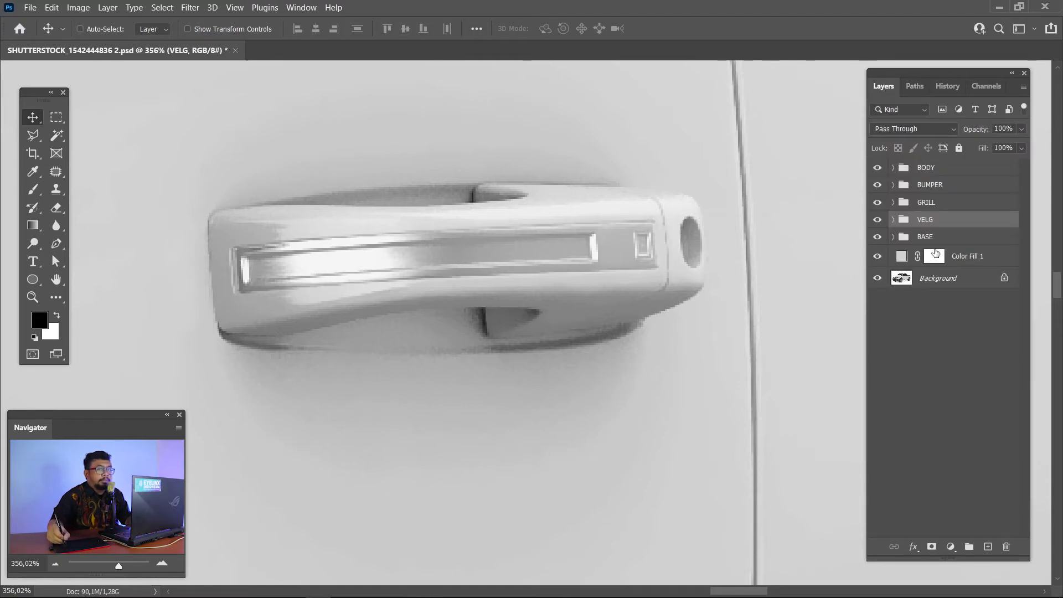
Expand the BASE group and trace the upper edge and rear end of the front door handle's trim strip with the Pen tool
click(893, 237)
key(p)
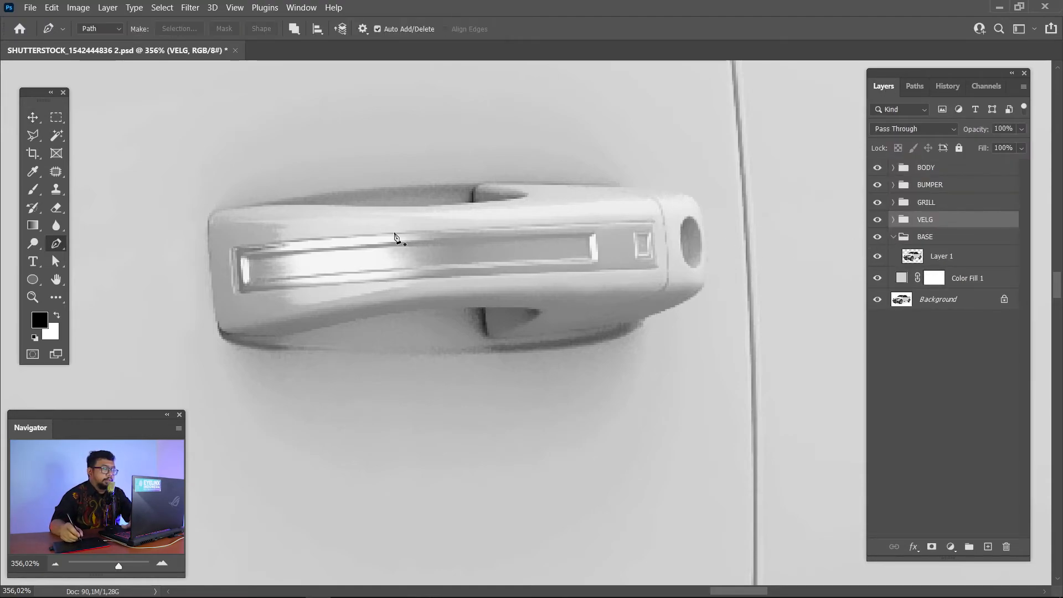
key(ctrl+plus)
key(ctrl+plus)
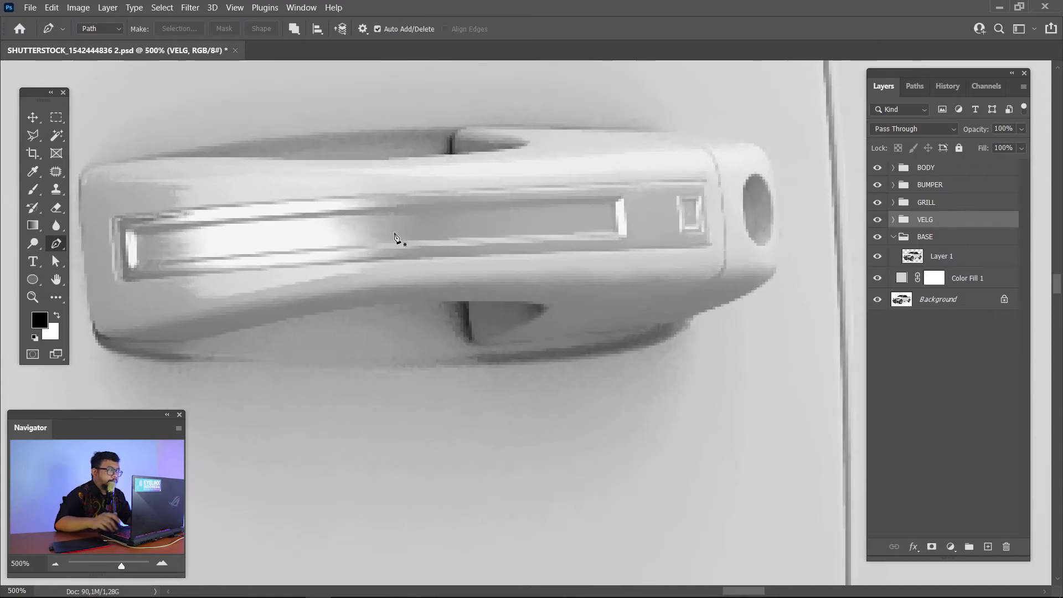
click(117, 220)
drag(248, 204, 313, 199)
click(602, 185)
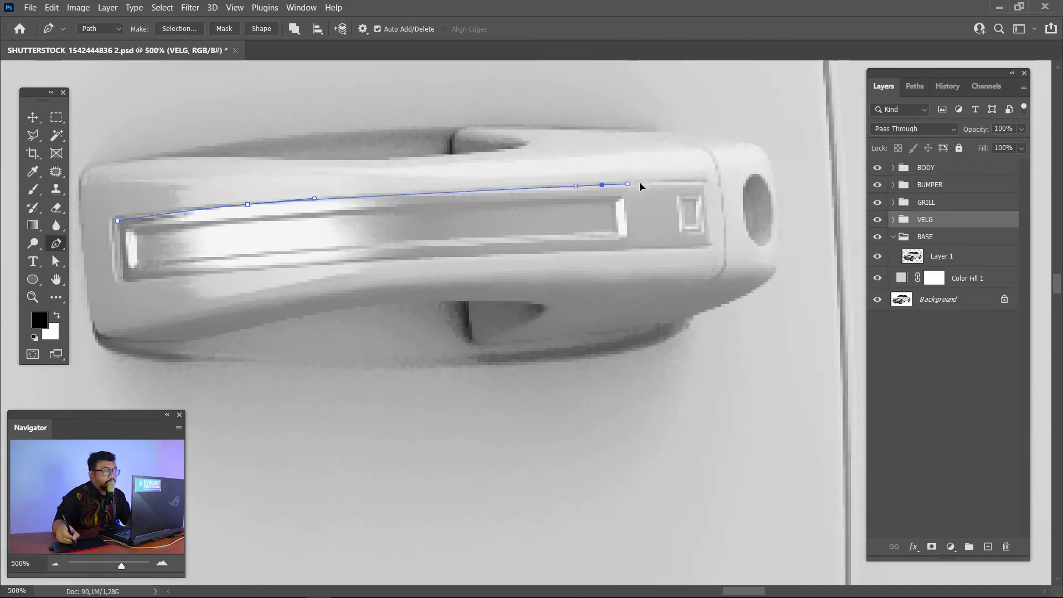
click(699, 181)
click(707, 184)
click(710, 243)
click(704, 249)
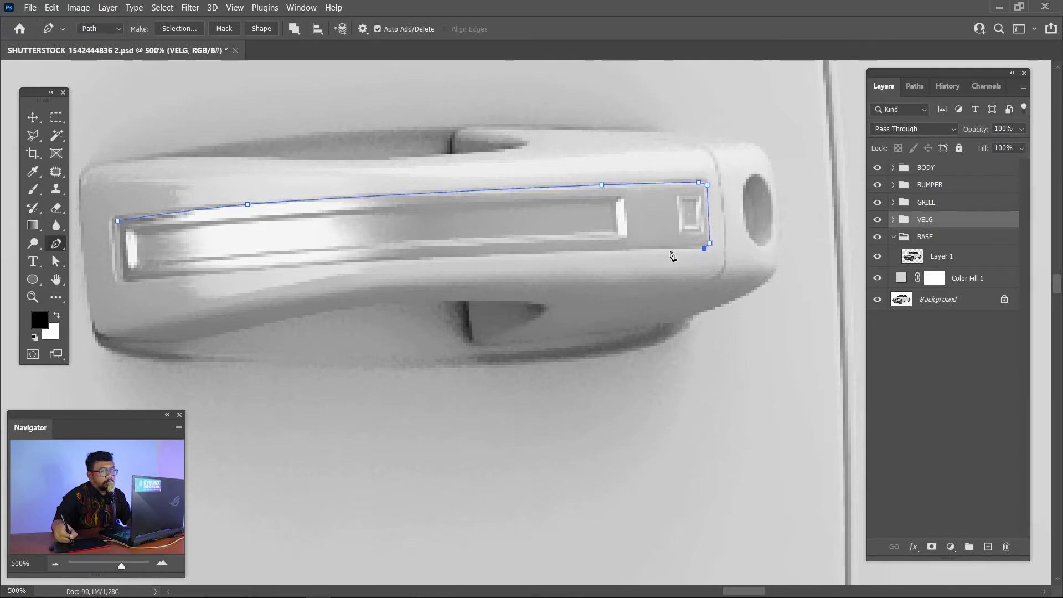
Continue the path along the lower edge and front end of the front handle's trim strip and close it
drag(408, 259, 310, 264)
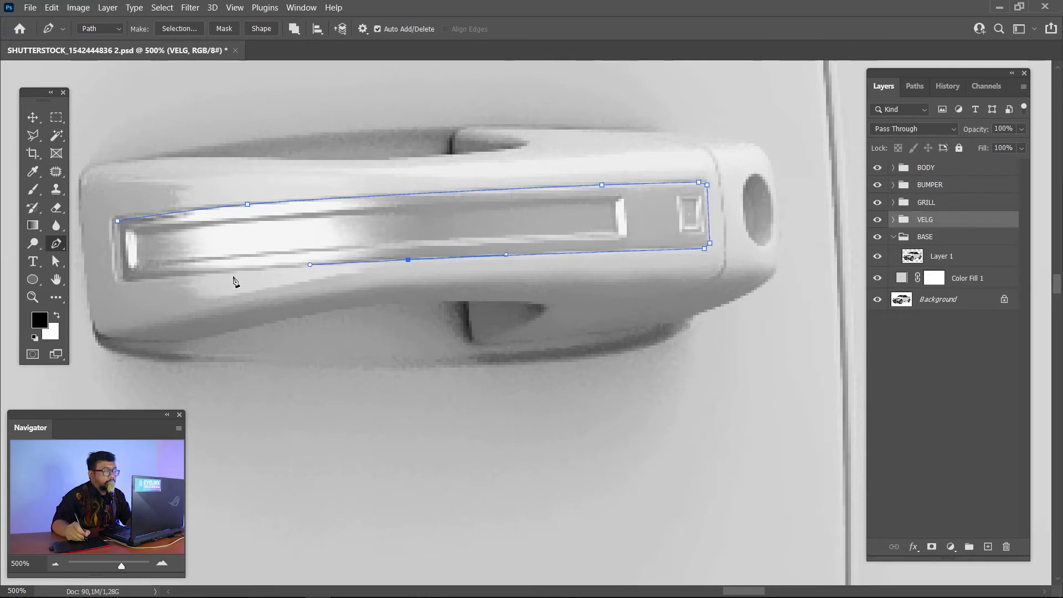
click(131, 282)
click(114, 279)
click(115, 271)
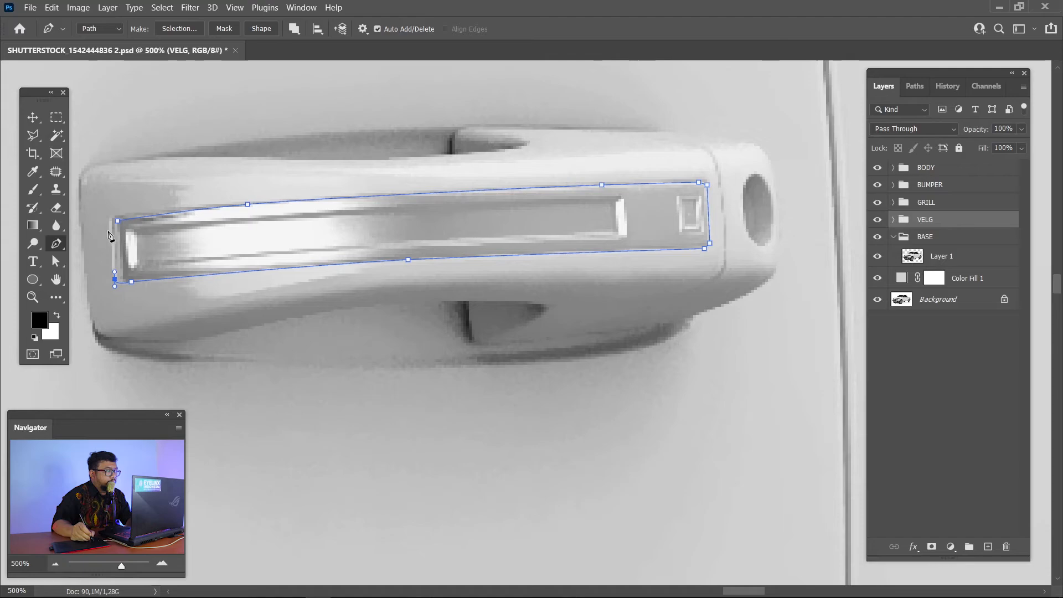
click(117, 221)
Outline the rear door handle's trim strip with the Pen tool and turn both handle paths into a selection
drag(418, 244, 111, 247)
drag(819, 241, 394, 282)
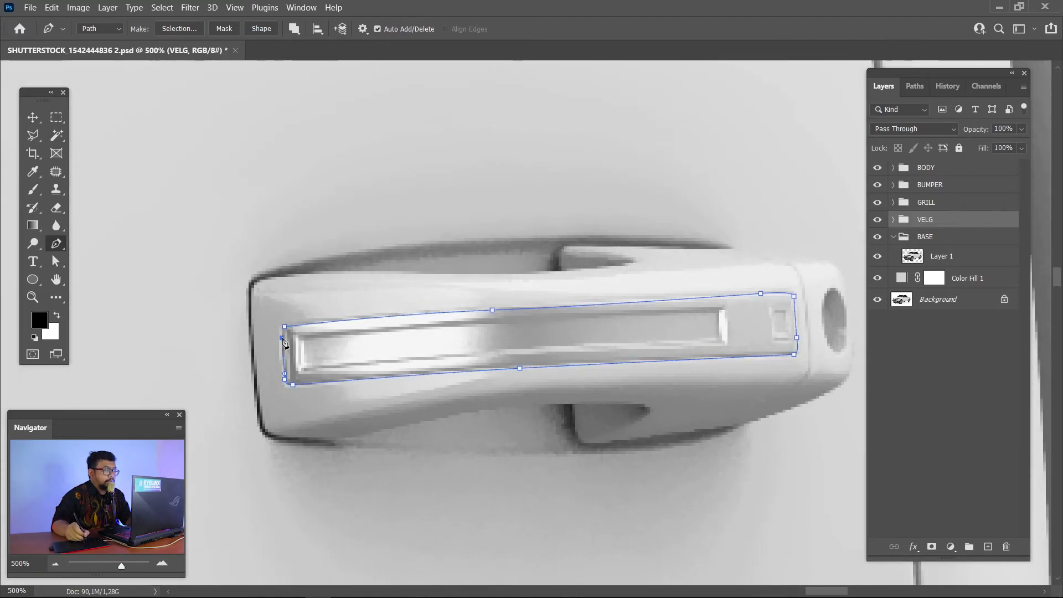
key(ctrl+Return)
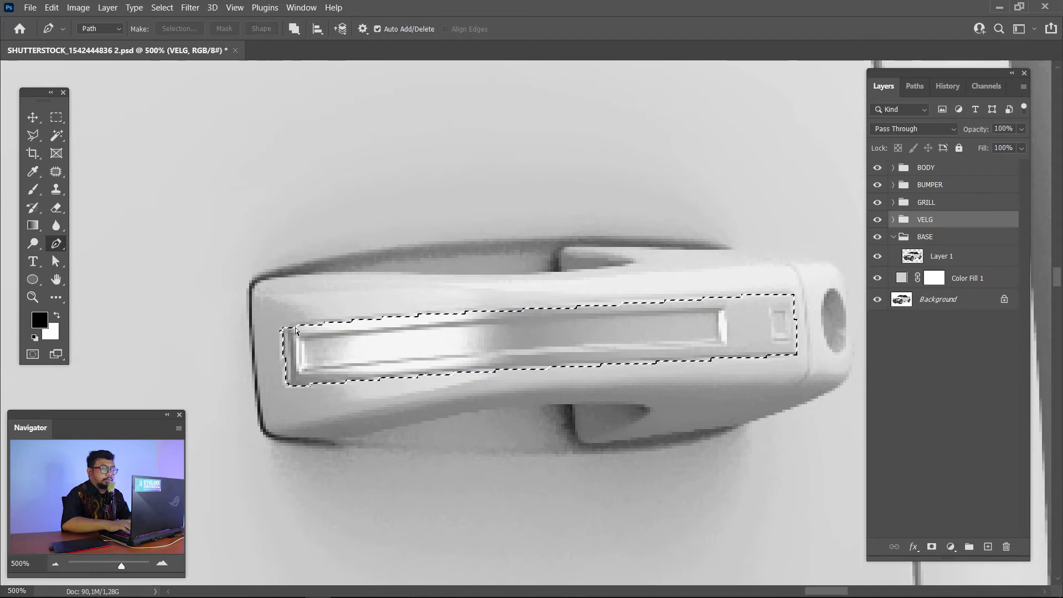
Feather the selection of both door handle trims by 1 pixel
key(ctrl+1)
drag(569, 282, 720, 250)
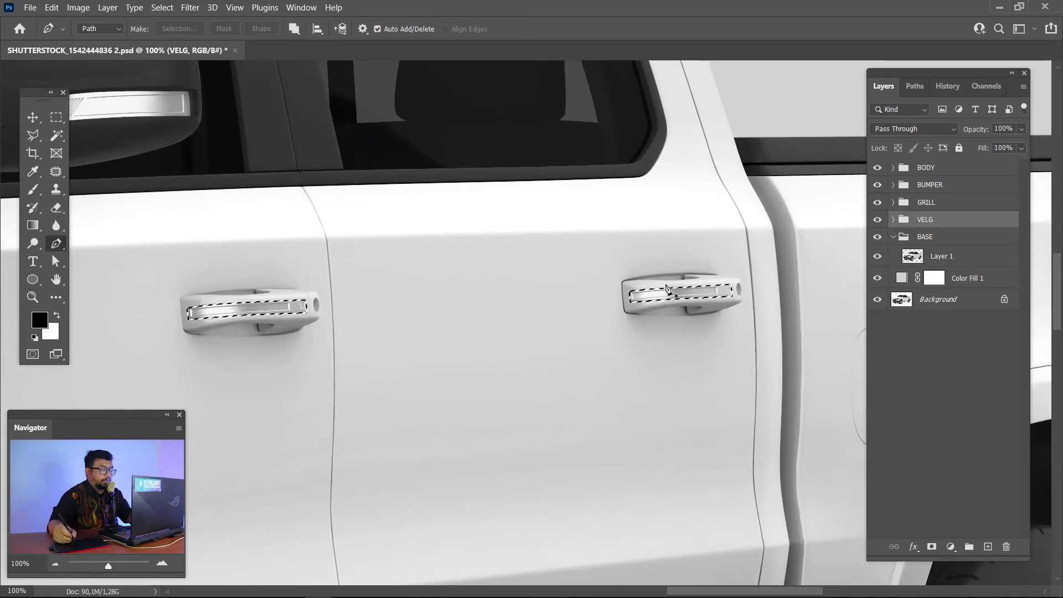
key(m)
right_click(727, 298)
click(758, 321)
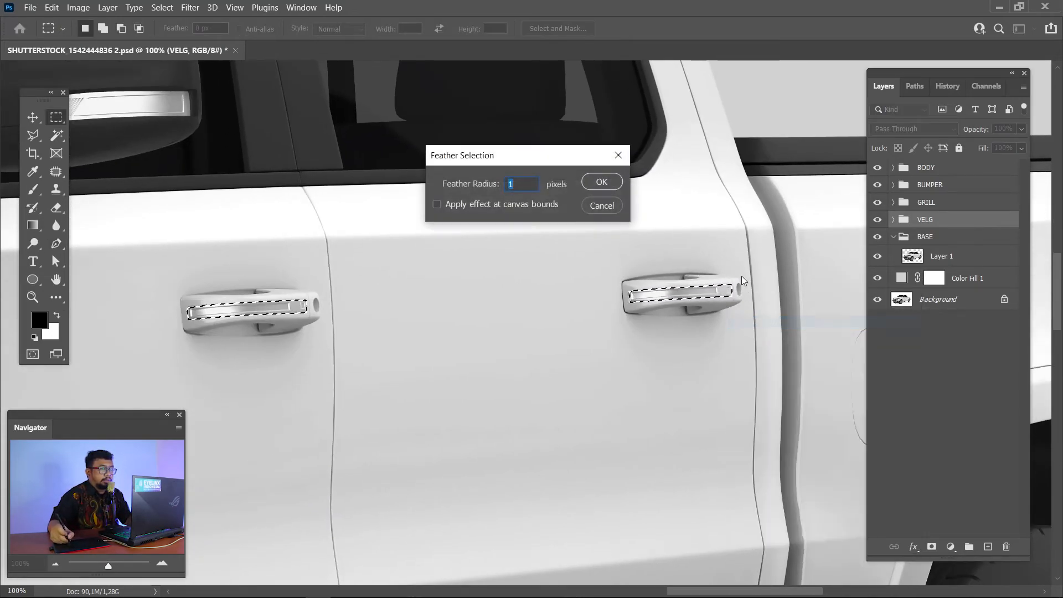
click(600, 181)
Copy the selected handle trims from Layer 1 to a new layer and place it in a new group named CHROME
click(978, 256)
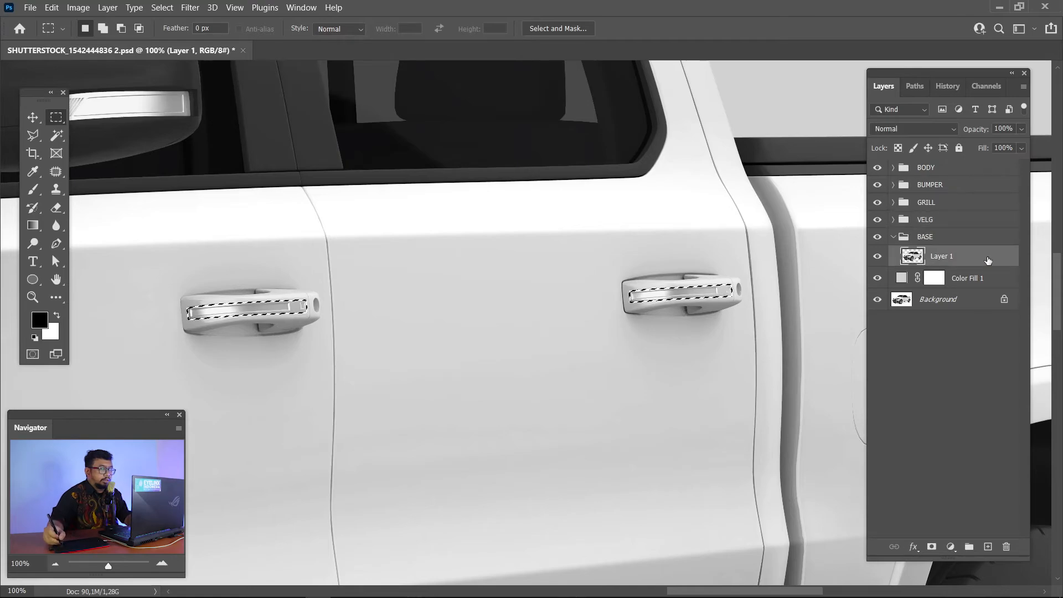
key(ctrl+j)
drag(962, 259, 968, 546)
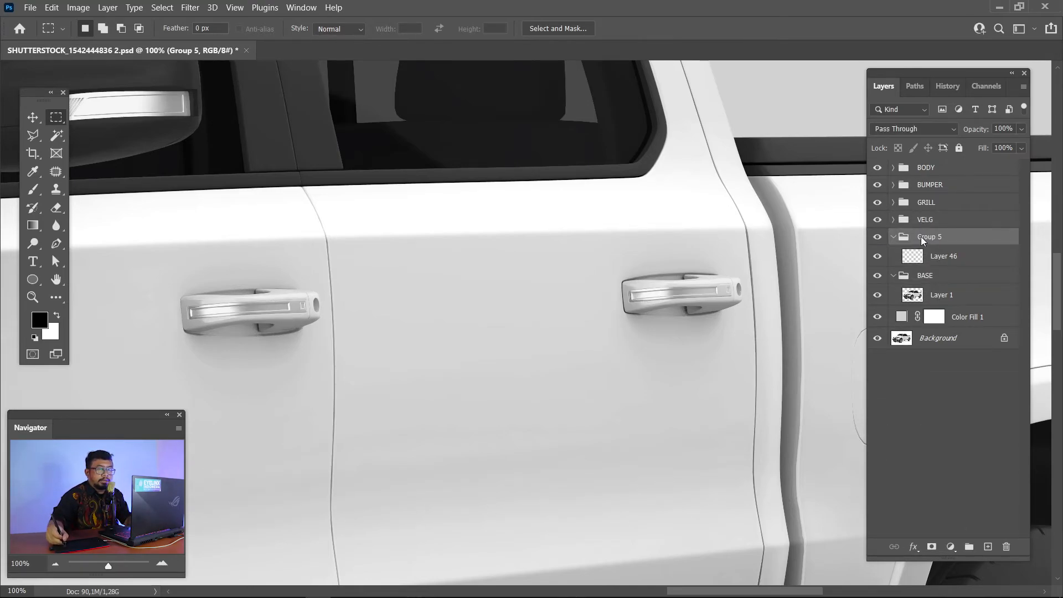
double_click(927, 237)
text(CHROME)
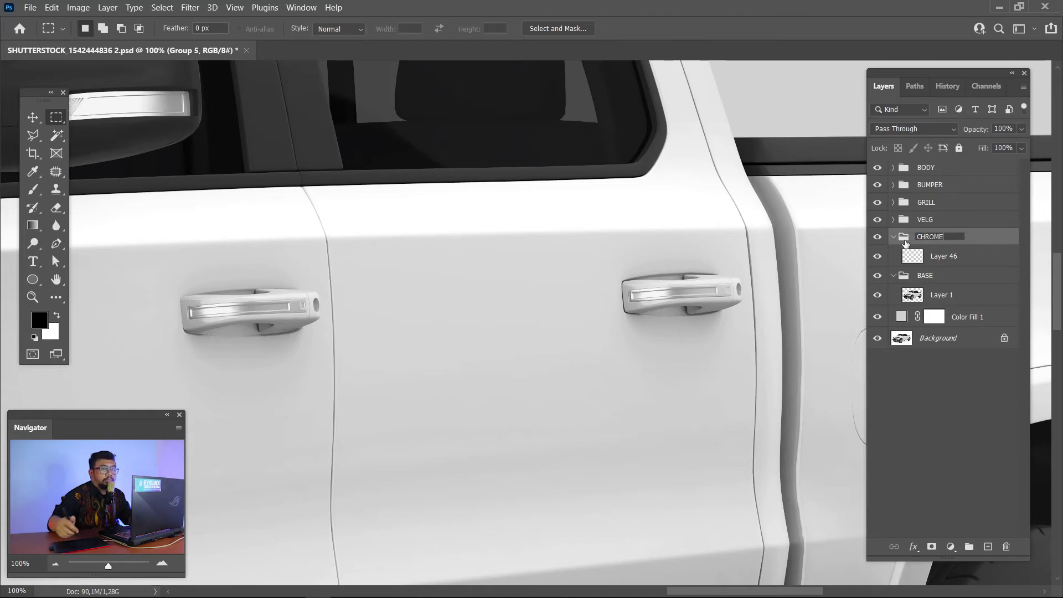
Add a Levels adjustment clipped to the handle trim layer, with midtones at 0.48 and the white input at 244
click(936, 258)
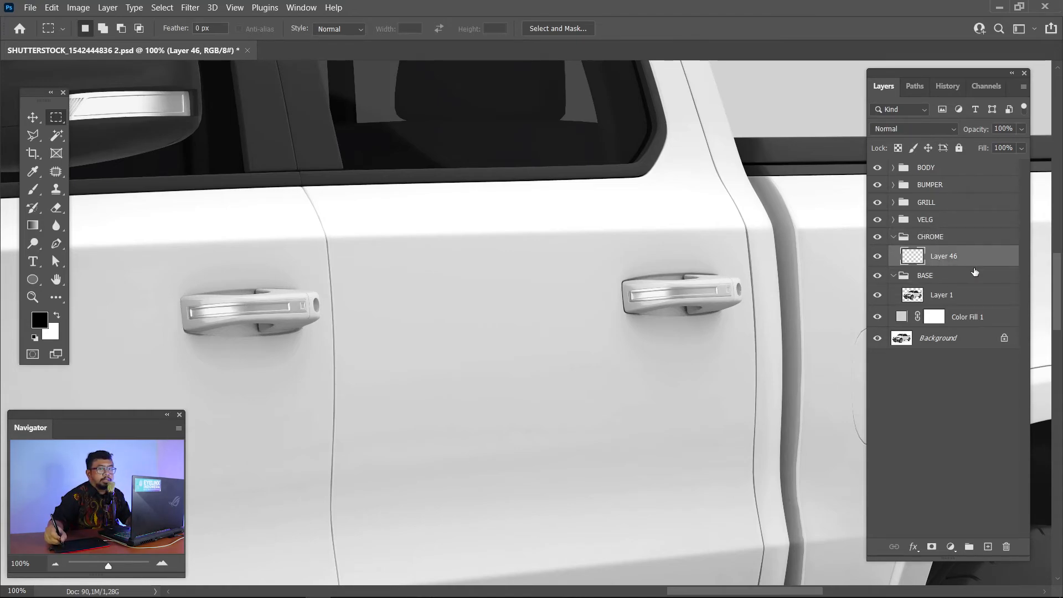
click(950, 546)
click(996, 365)
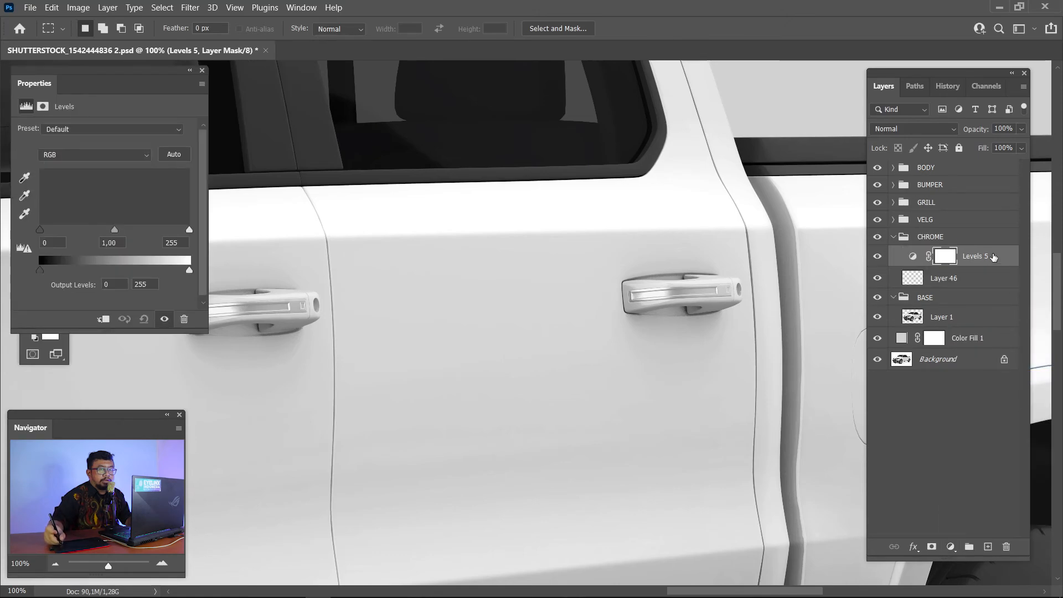
right_click(994, 258)
click(871, 281)
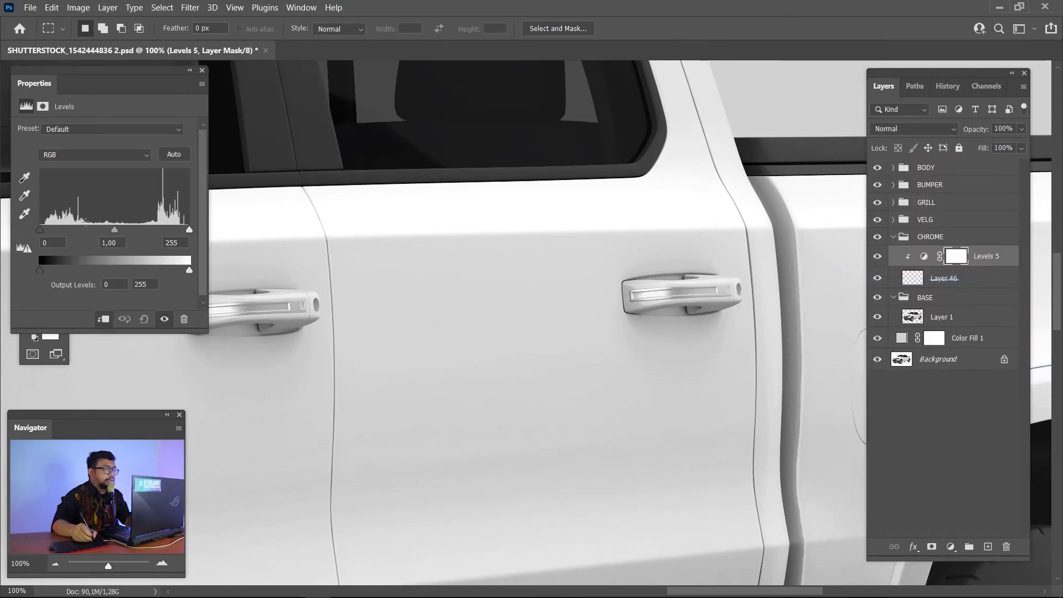
drag(132, 234, 178, 230)
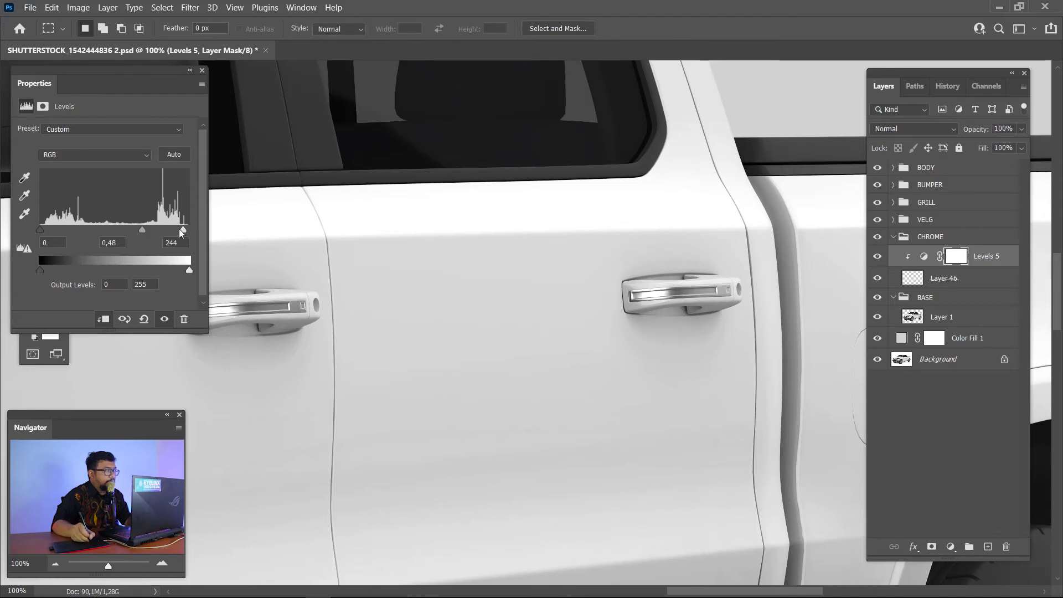
click(201, 70)
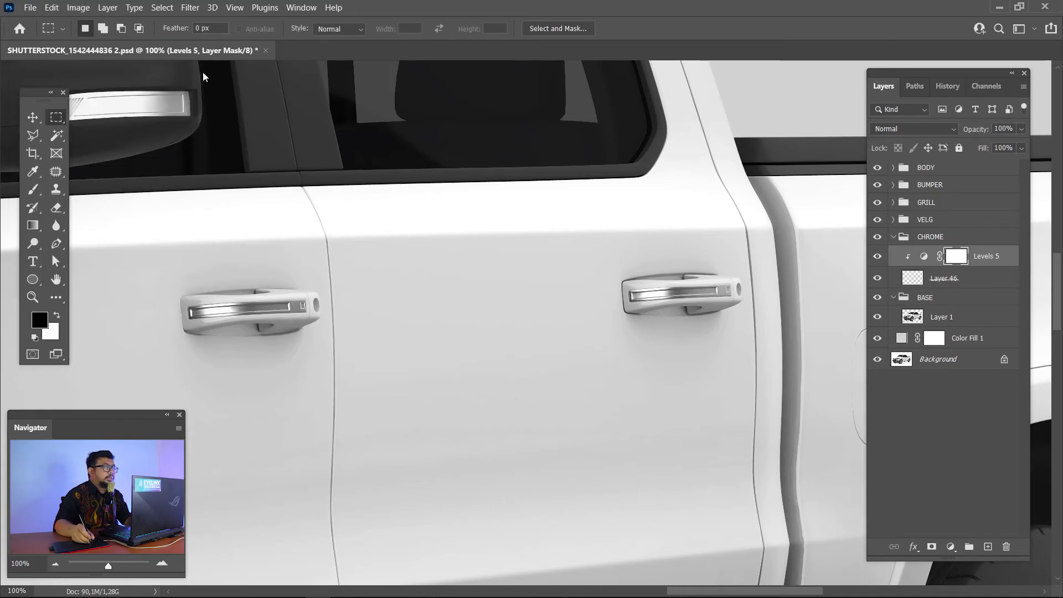
Examine the truck for other chrome parts, viewing the whole vehicle, the front tow hooks and the side mirror up close
key(ctrl+0)
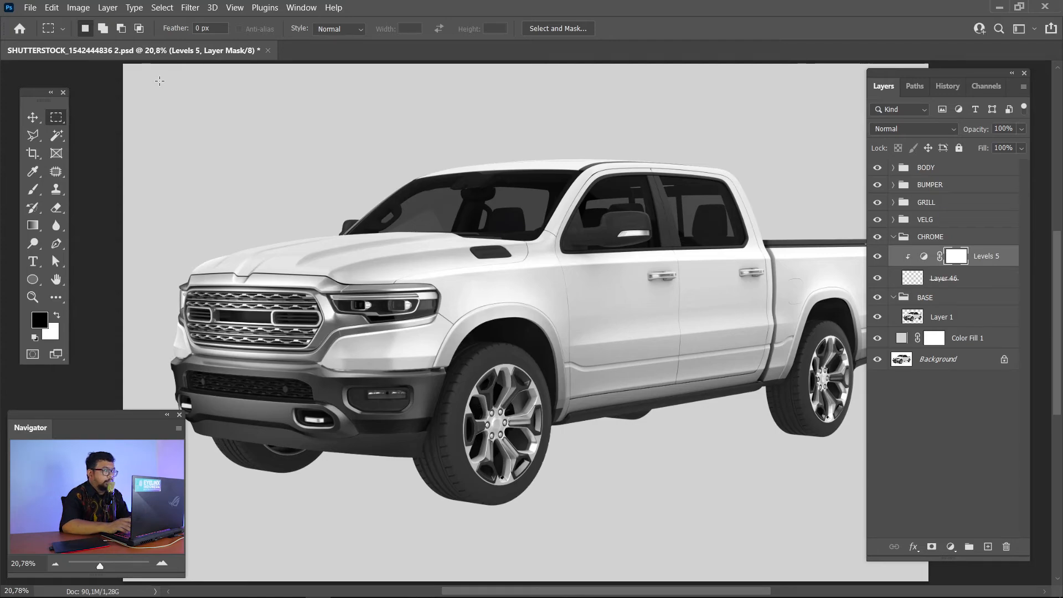
key(z)
drag(359, 364, 570, 333)
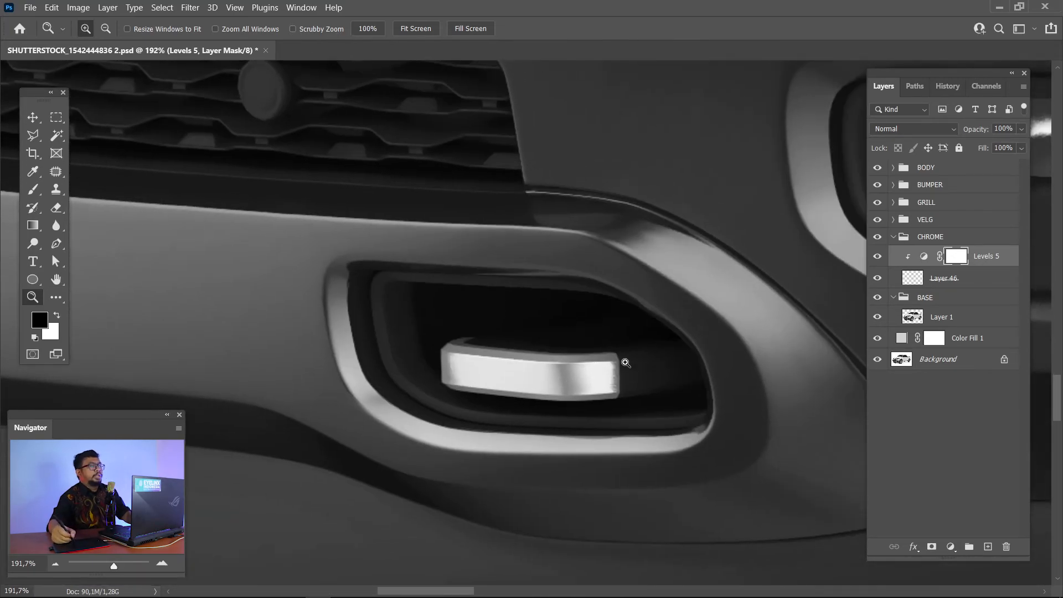
key(ctrl+minus)
key(ctrl+minus)
key(ctrl+minus)
key(ctrl+minus)
key(ctrl+minus)
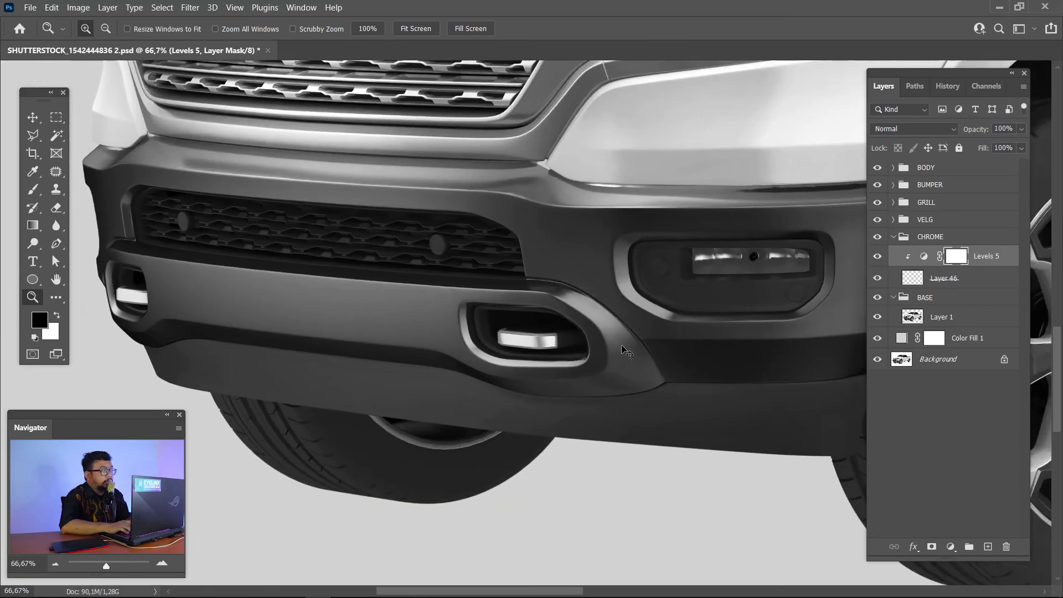
key(ctrl+minus)
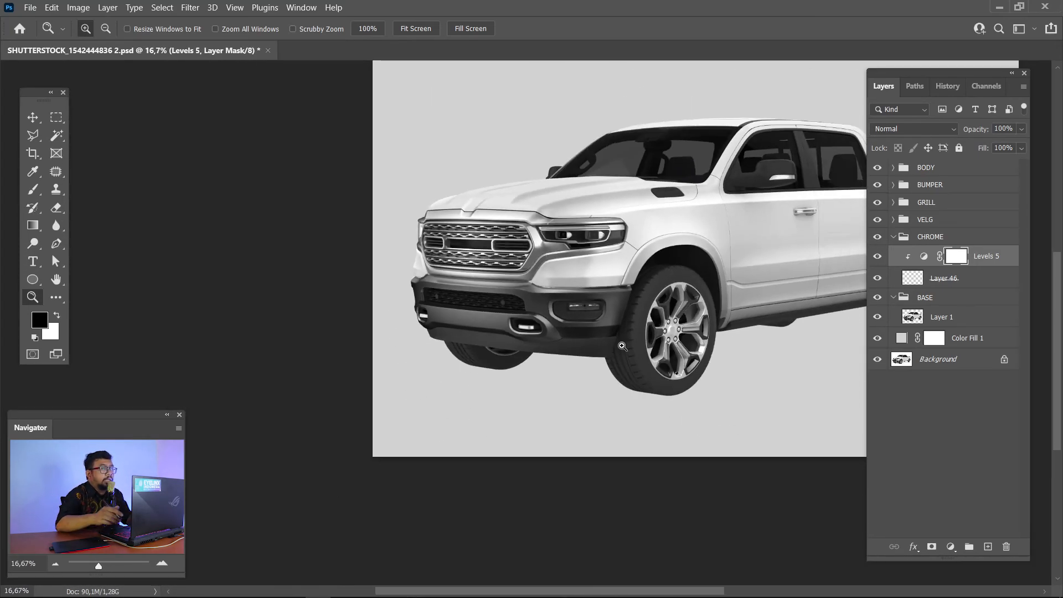
drag(674, 268, 542, 262)
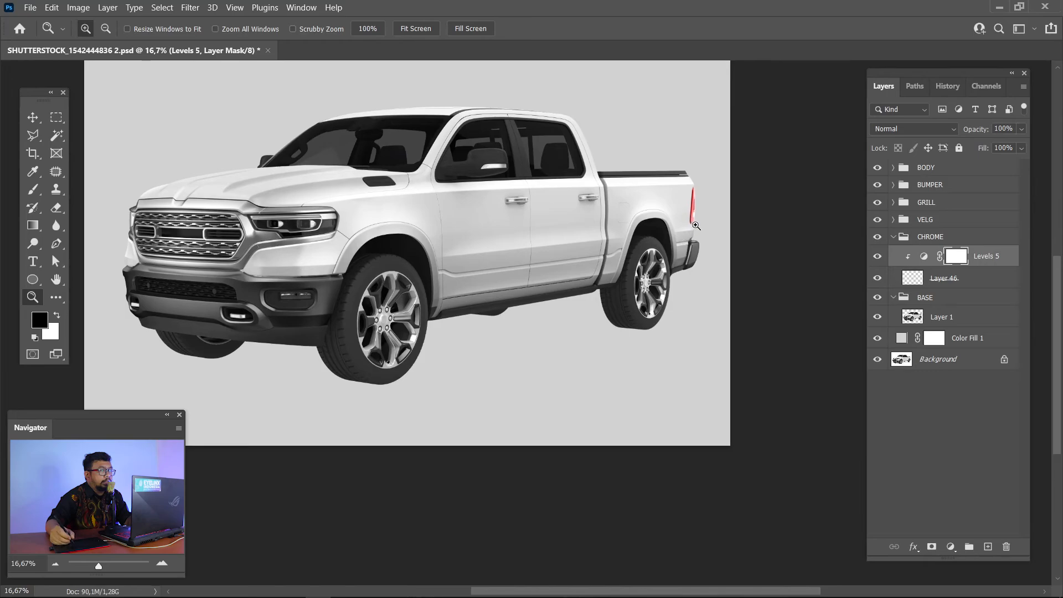
drag(447, 136, 572, 176)
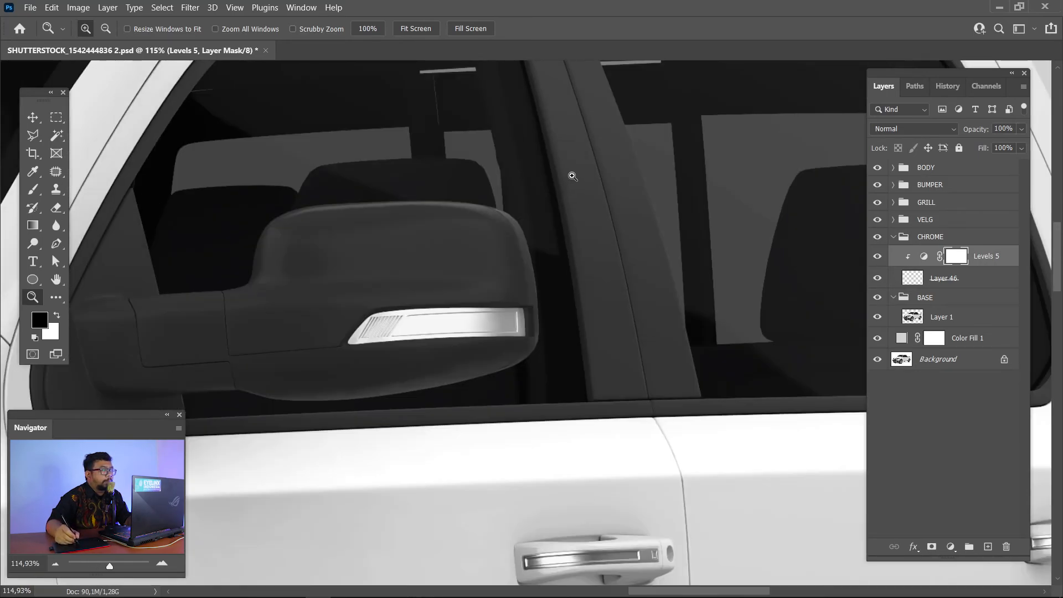
alt+click(625, 127)
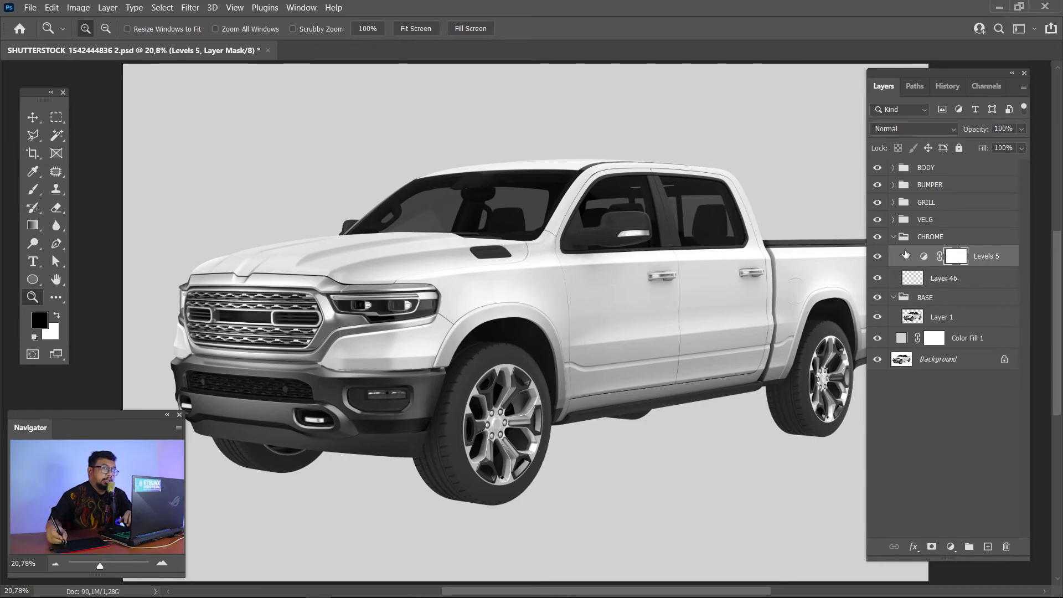
Collapse the CHROME group and bring the whole truck into view
click(893, 237)
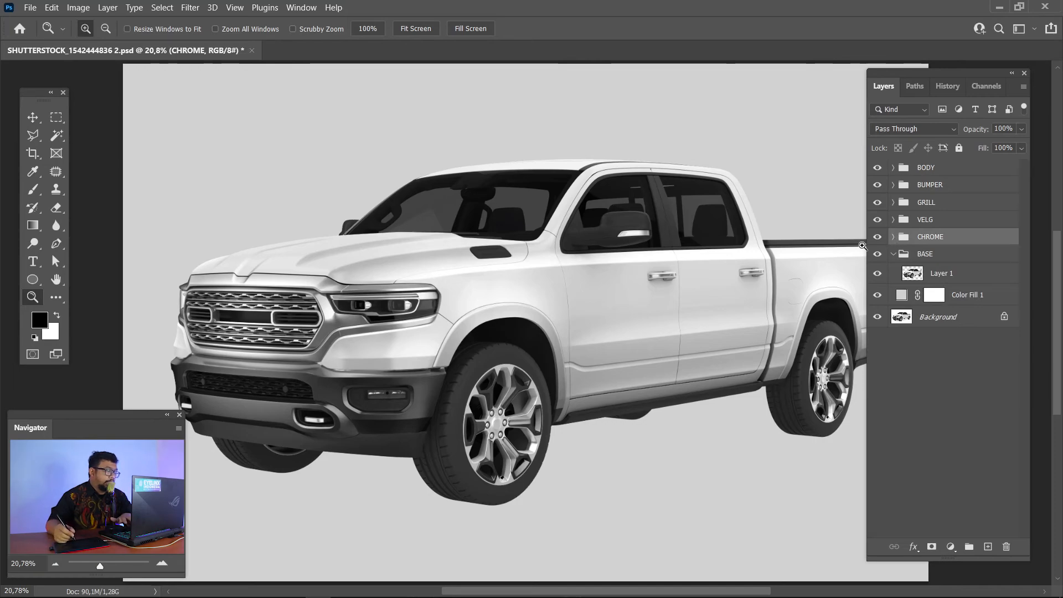
key(v)
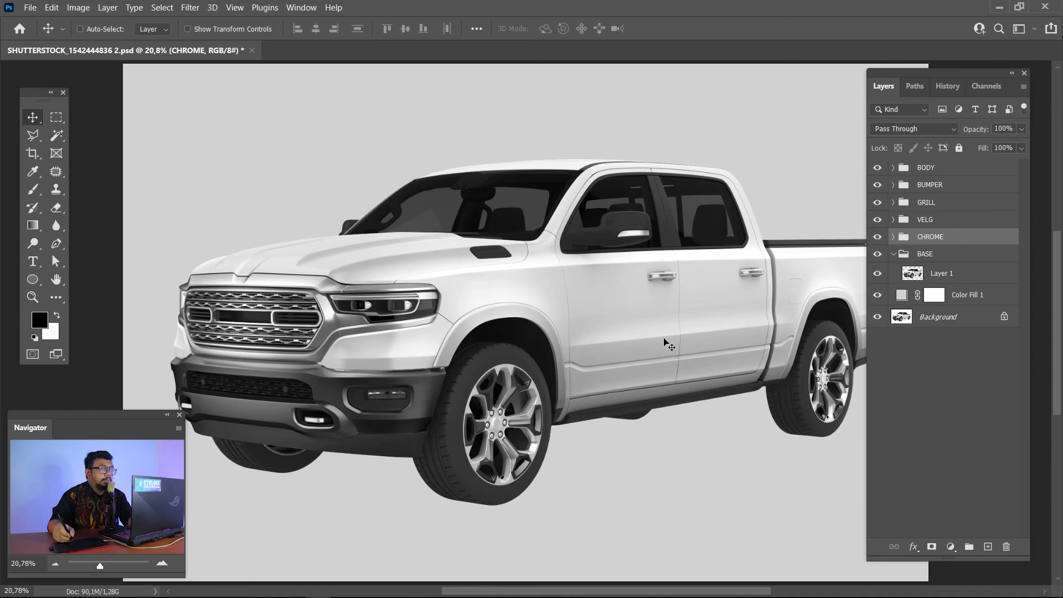
drag(664, 340, 621, 332)
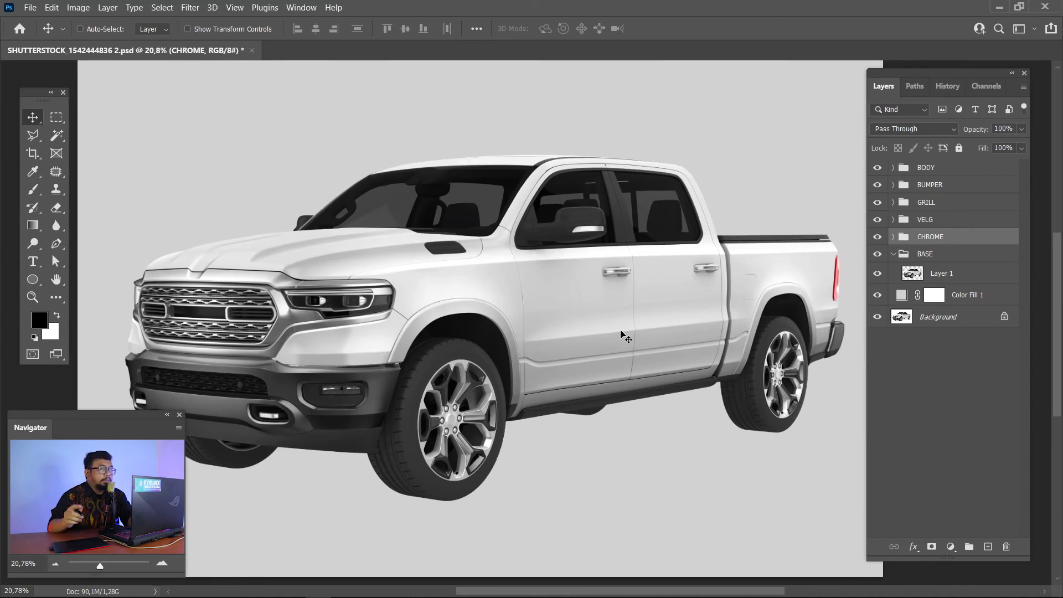